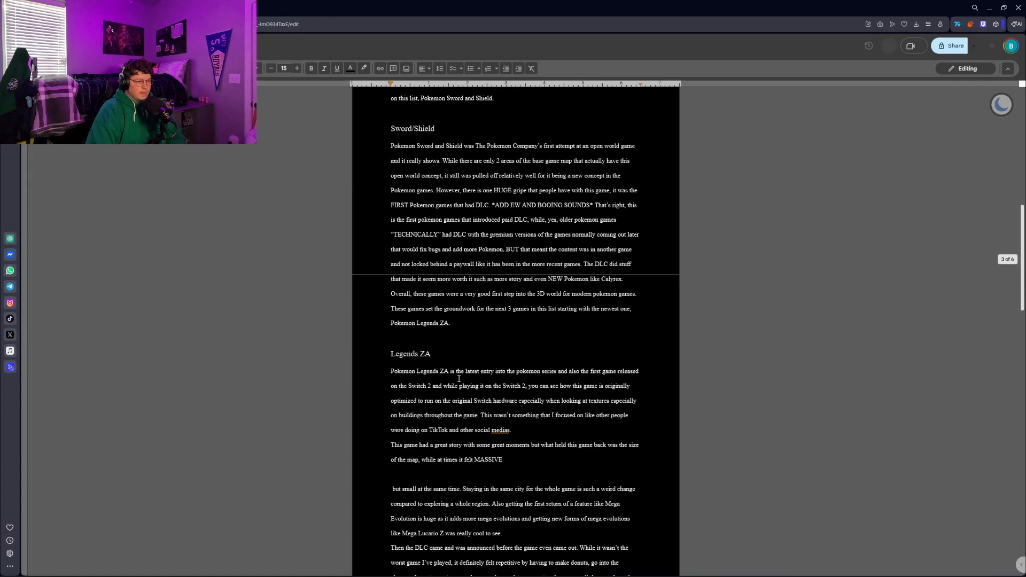
Insert a blank line after the Legends ZA paragraph ending in "other social medias."
left_click(513, 428)
key("Return")
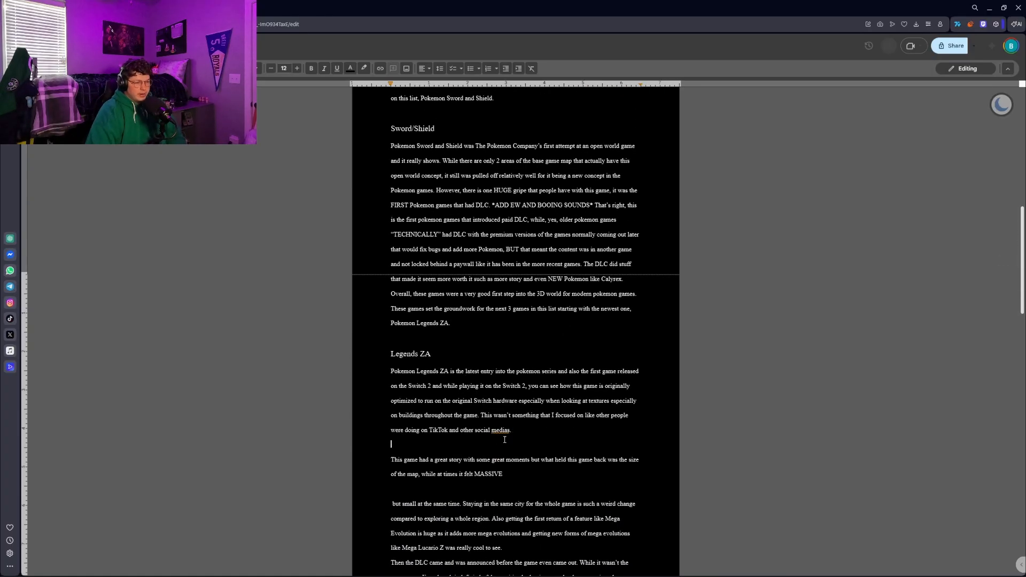
Read through the script from the Legends ZA section down to the Outro
scroll(505, 439, "down", 6)
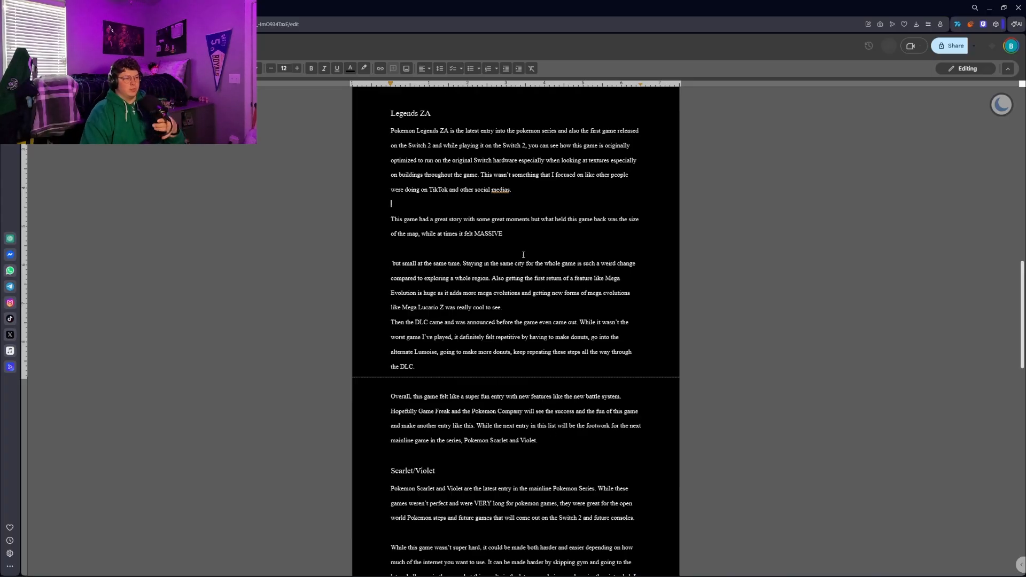
left_click_drag(390, 131, 552, 438)
left_click(553, 440)
scroll(484, 359, "down", 4)
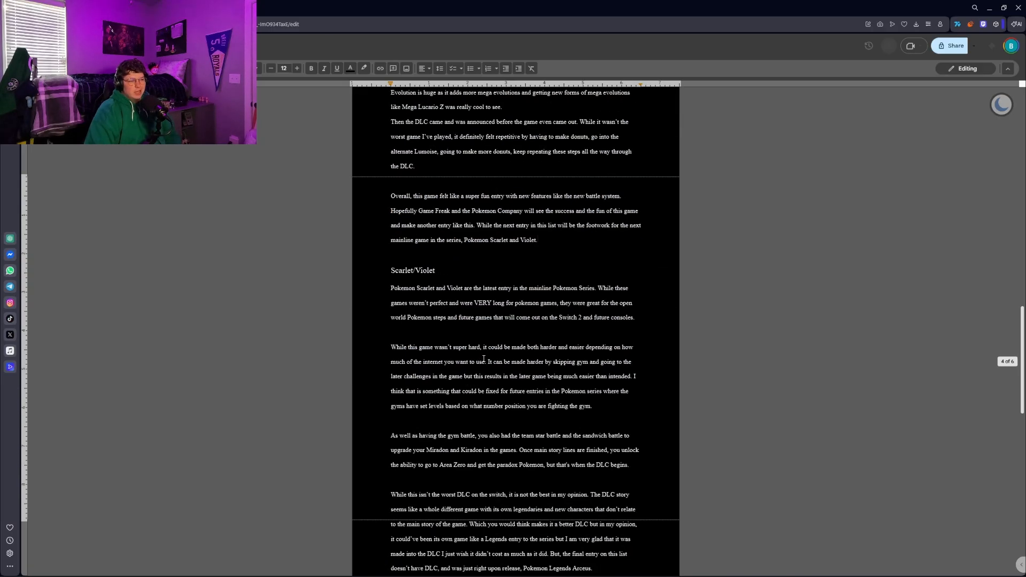
scroll(455, 281, "down", 1)
scroll(470, 460, "down", 9)
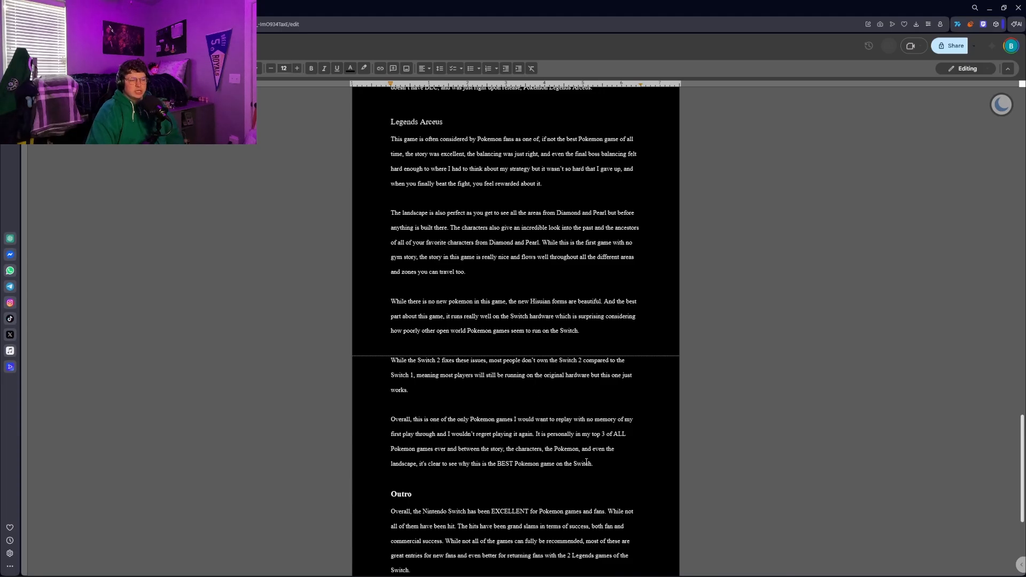
scroll(611, 435, "down", 3)
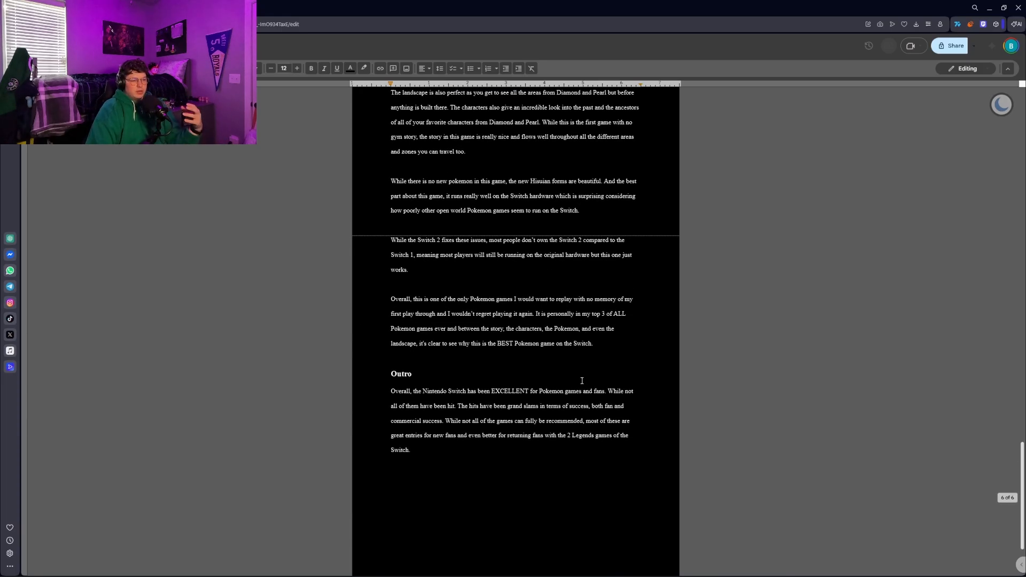
Change the number of mainline Pokemon games mentioned in the Intro paragraph to 10
scroll(580, 385, "up", 20)
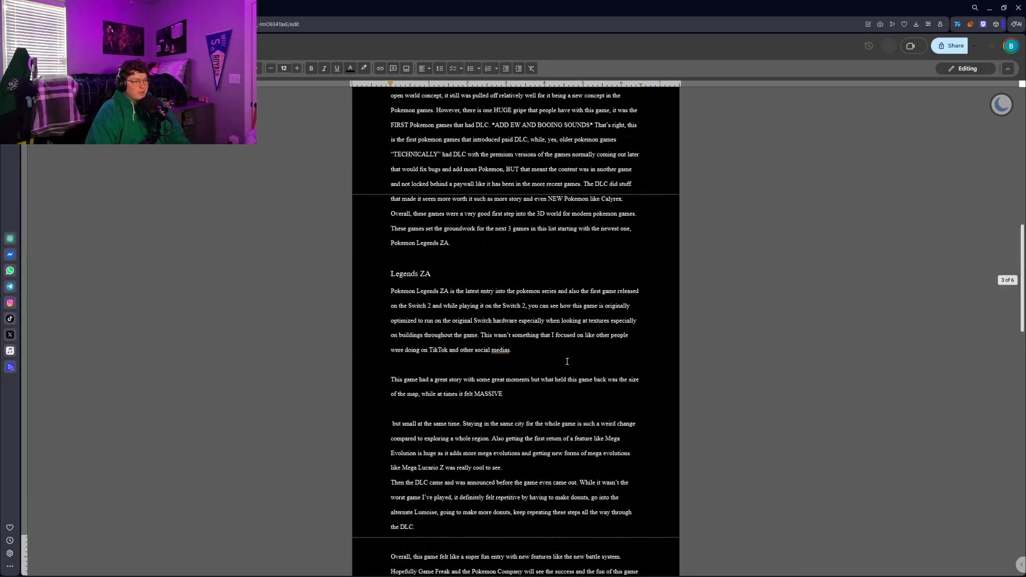
scroll(568, 370, "up", 7)
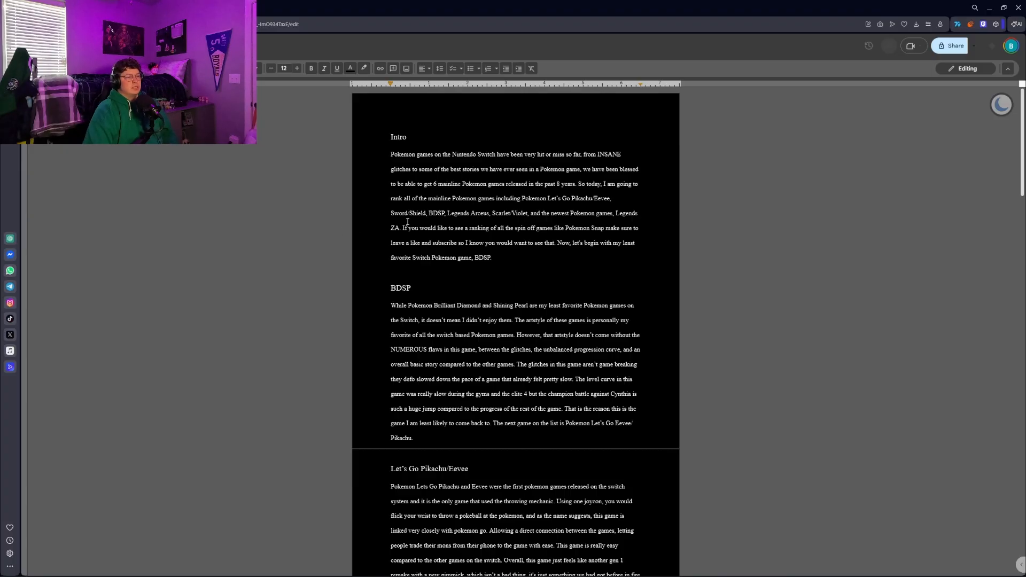
left_click(434, 184)
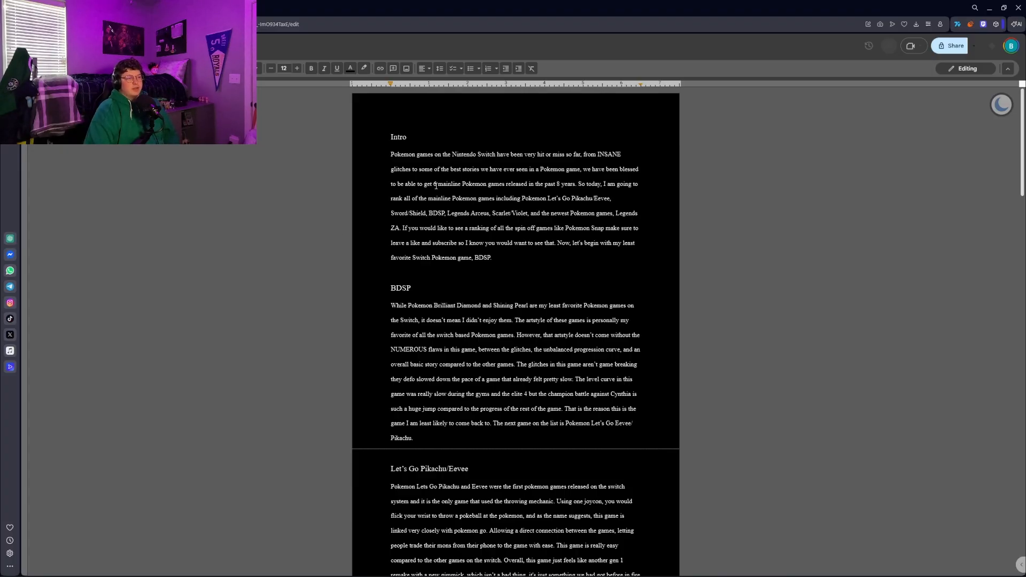
key("BackSpace")
type("10")
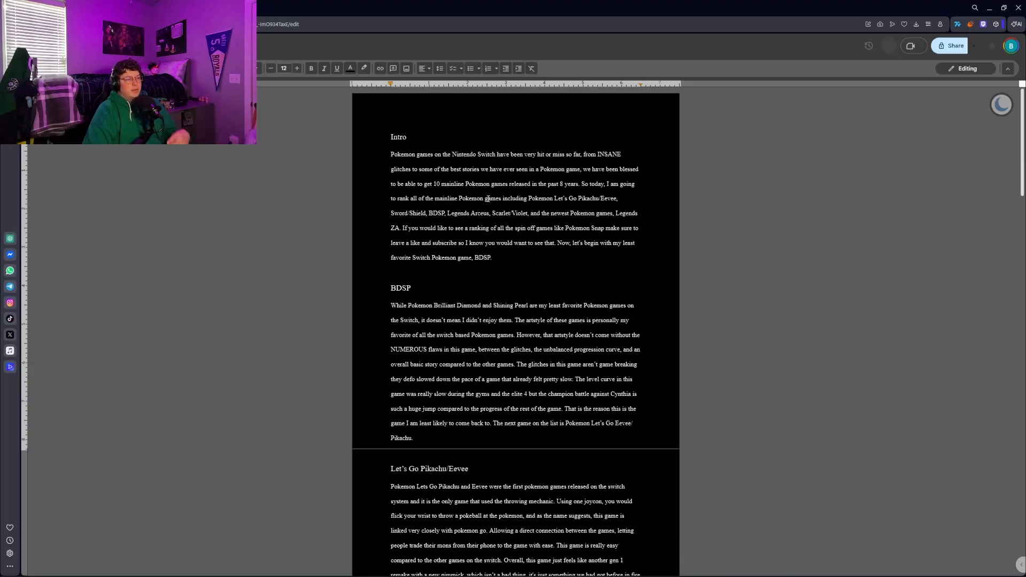
Review the order of the ranked game headings from BDSP through Legends Arceus, highlighting headings along the way
left_click_drag(366, 297, 415, 289)
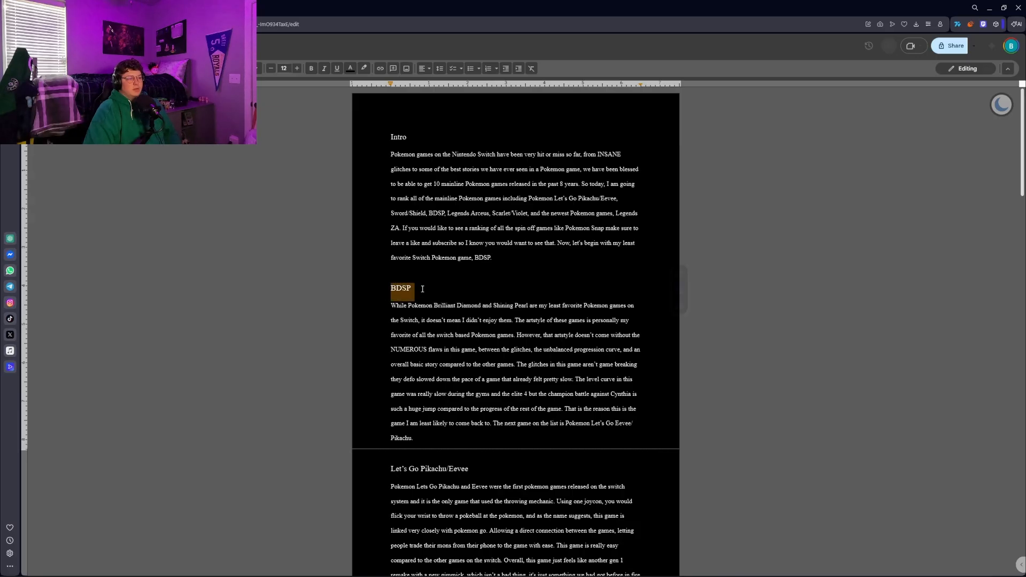
scroll(412, 370, "down", 3)
left_click_drag(391, 391, 468, 390)
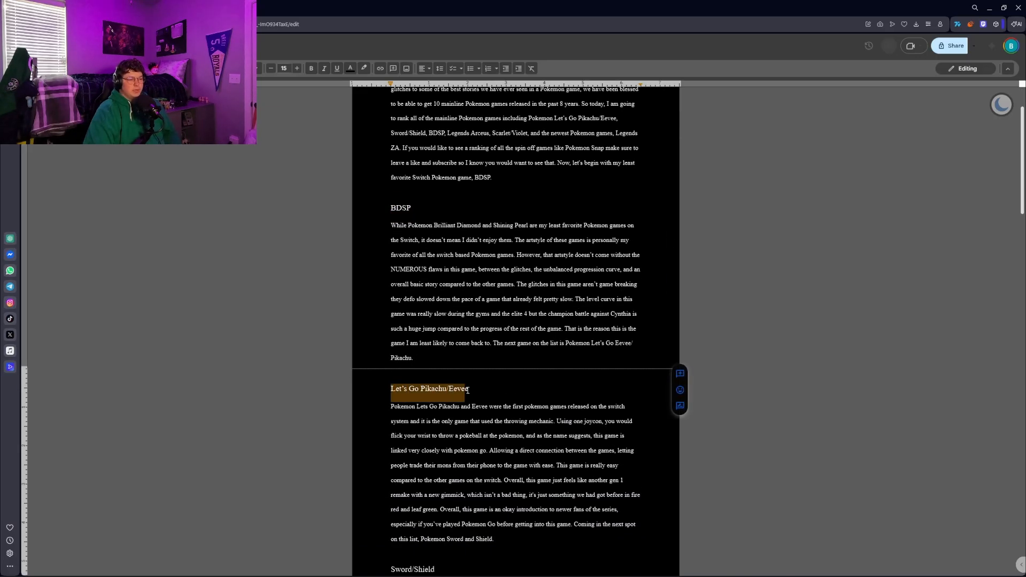
left_click(476, 381)
scroll(425, 328, "down", 4)
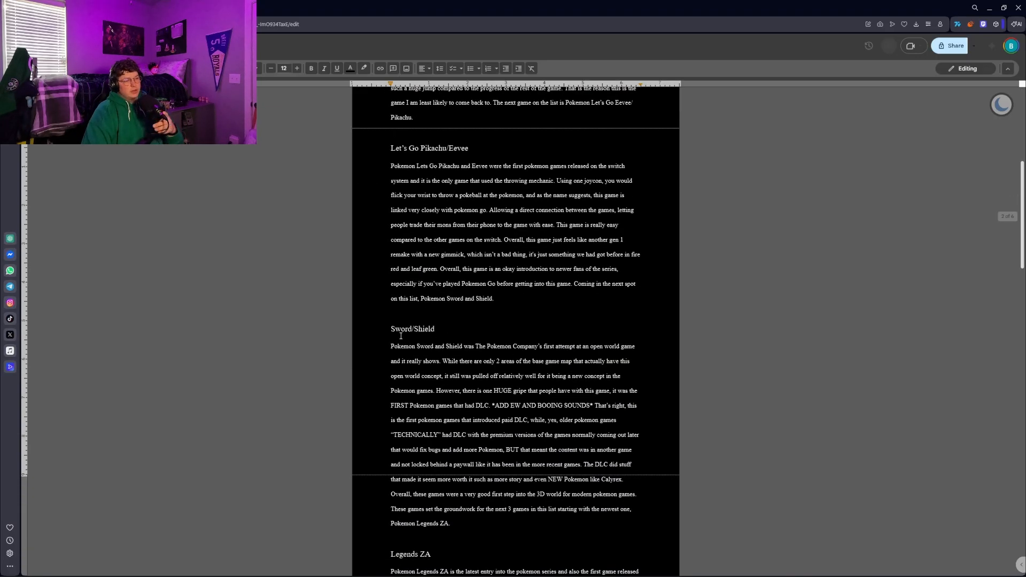
left_click_drag(395, 334, 478, 318)
left_click(461, 331)
scroll(461, 331, "down", 4)
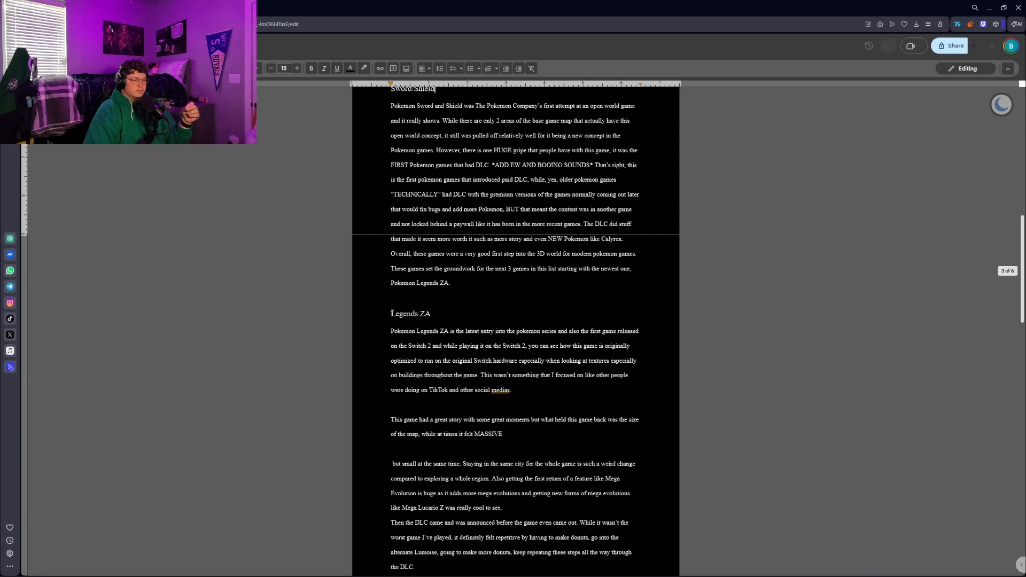
scroll(439, 309, "down", 7)
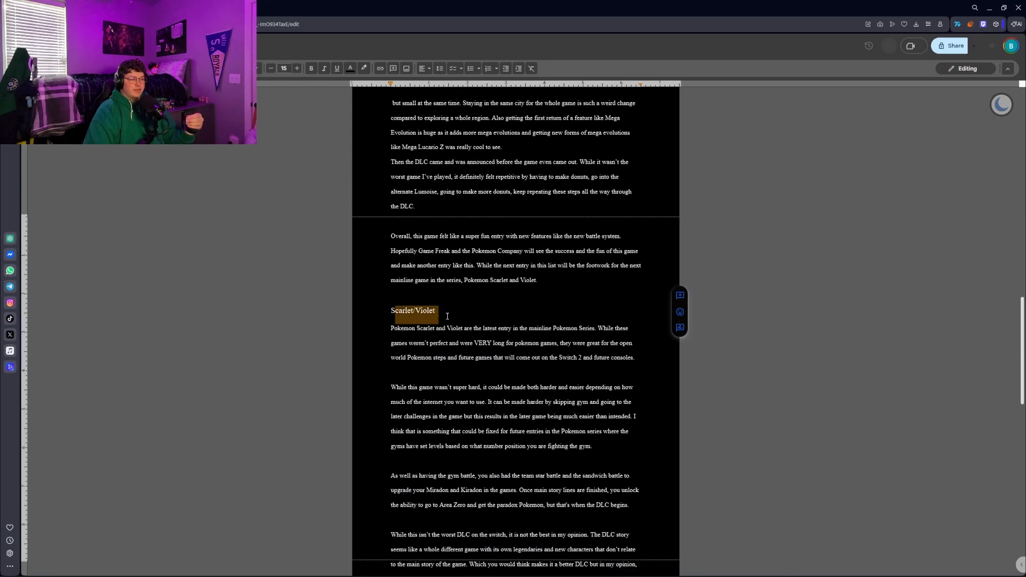
scroll(395, 321, "down", 4)
left_click_drag(384, 404, 451, 405)
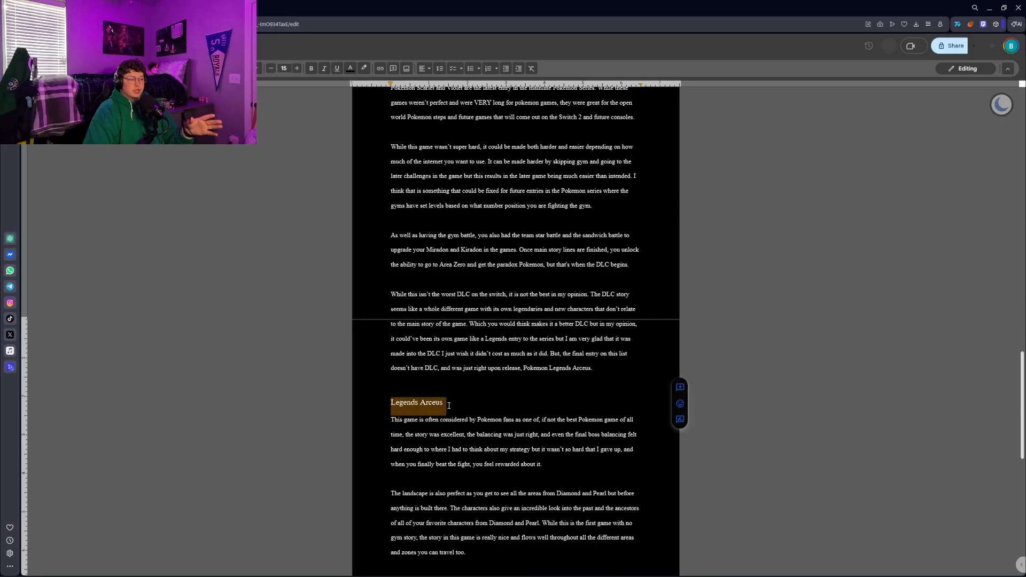
left_click(451, 388)
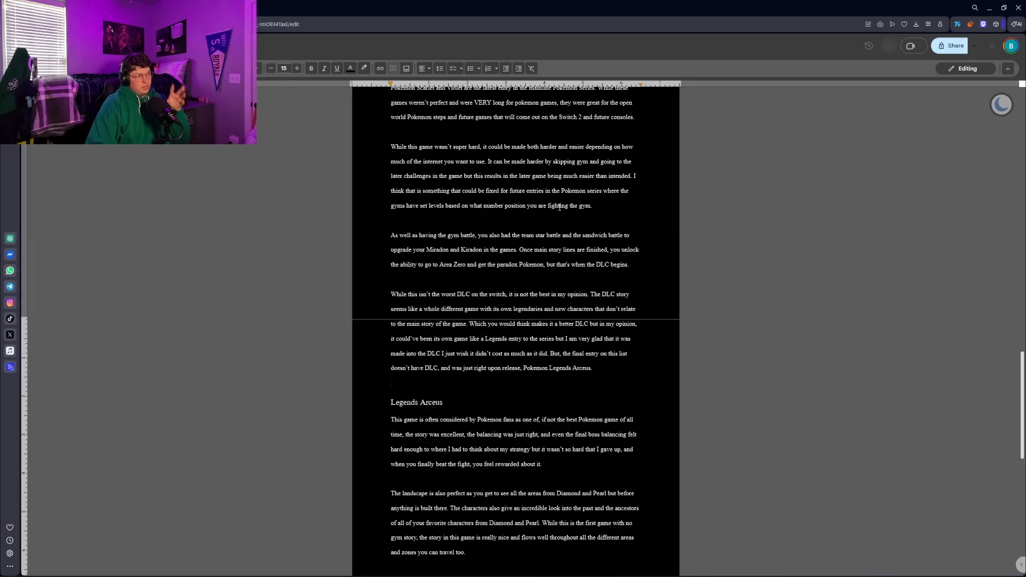
scroll(559, 207, "up", 20)
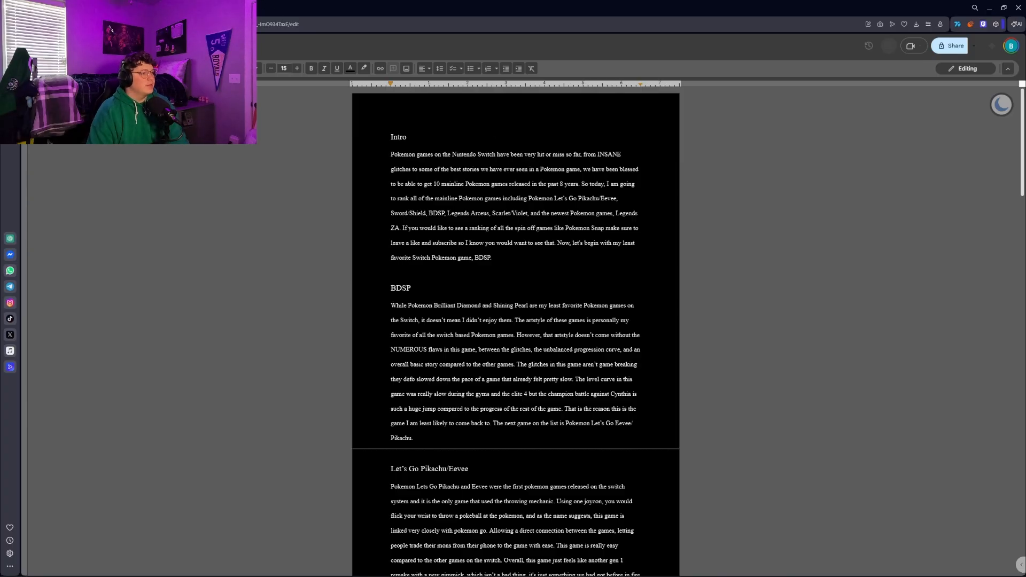
Search the web for Let's Go Pikachu in a new browser tab and look over the results
key("ctrl+t")
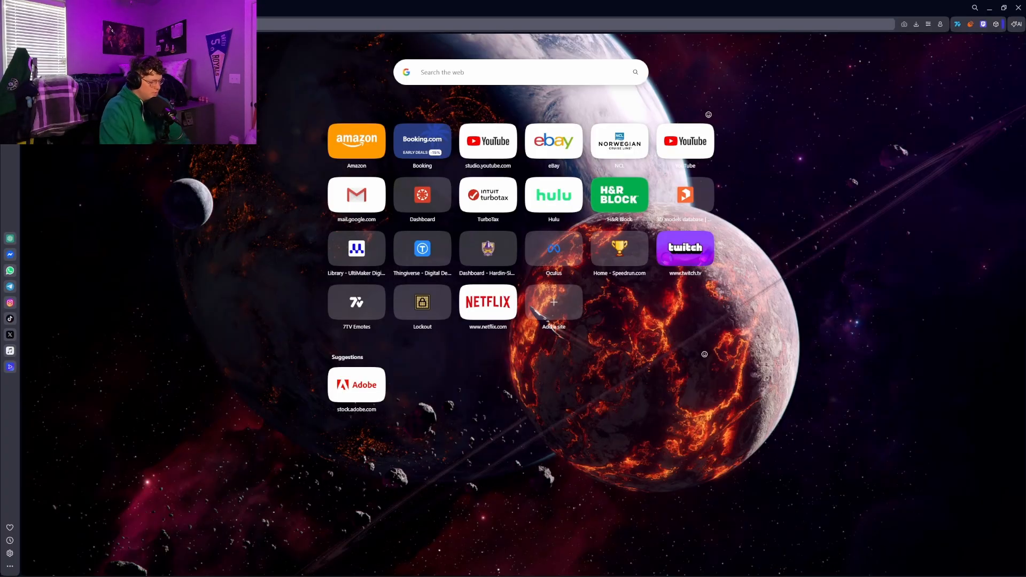
type("lets go pik")
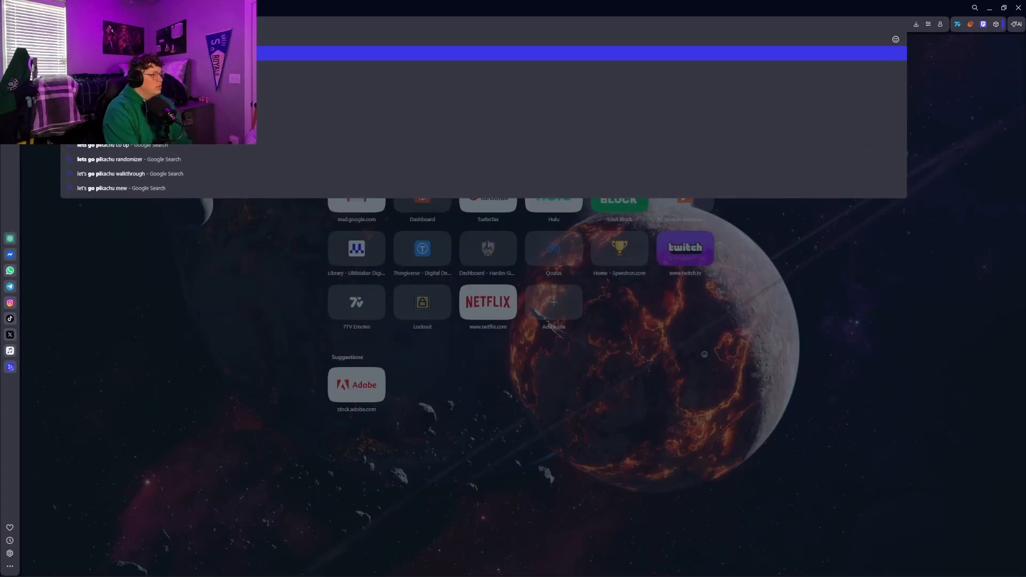
type("a")
key("Down")
key("Return")
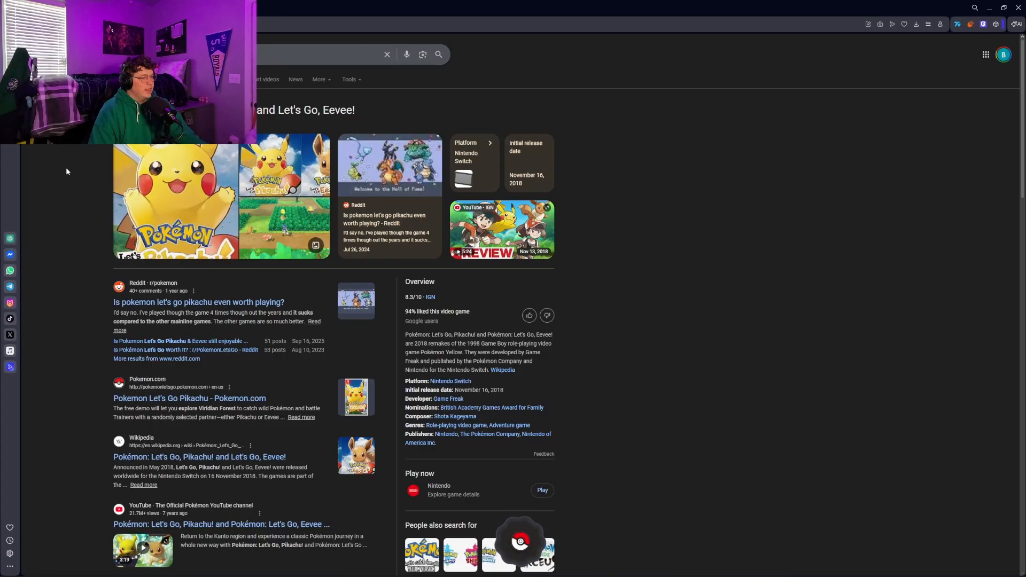
scroll(100, 148, "down", 1)
scroll(100, 148, "up", 1)
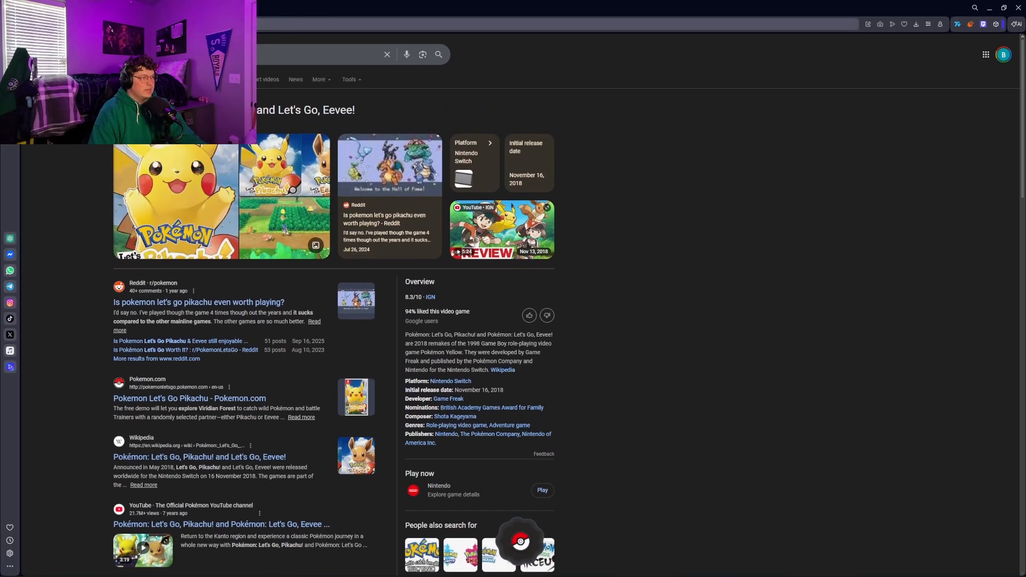
Return to the script document and look over the BDSP, Let's Go Pikachu/Eevee and Sword/Shield sections
left_click(80, 8)
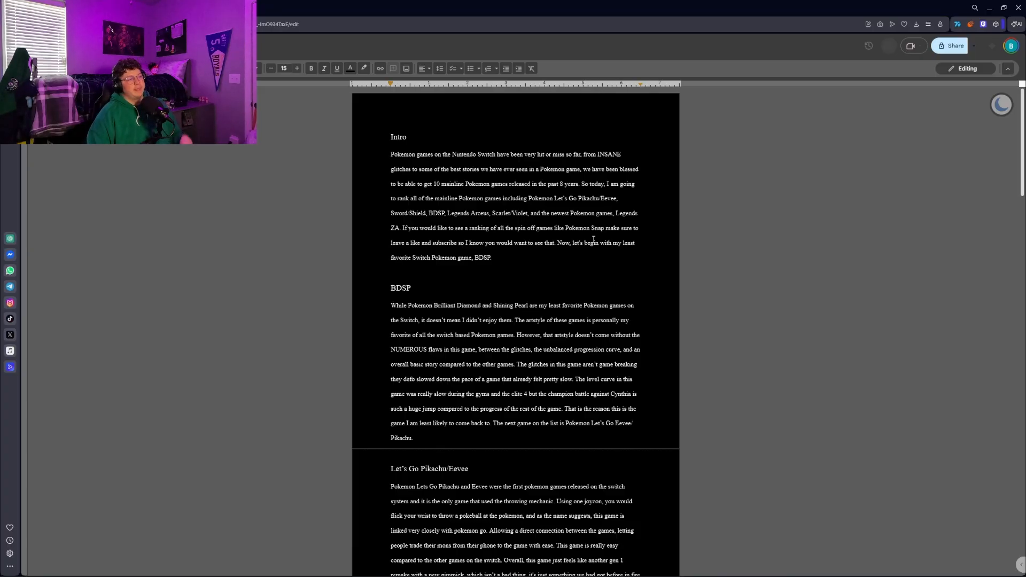
scroll(467, 242, "down", 5)
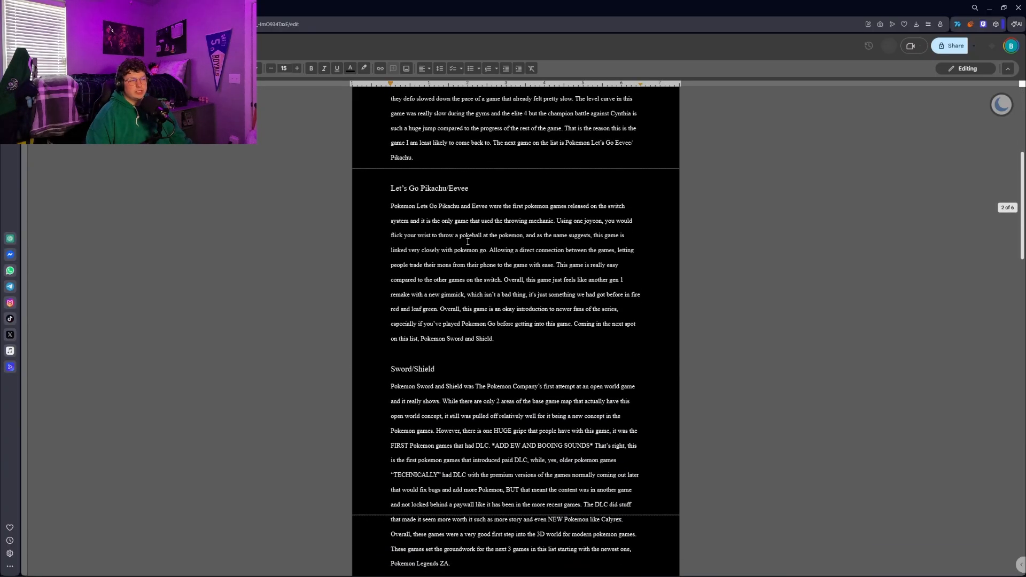
scroll(468, 242, "up", 4)
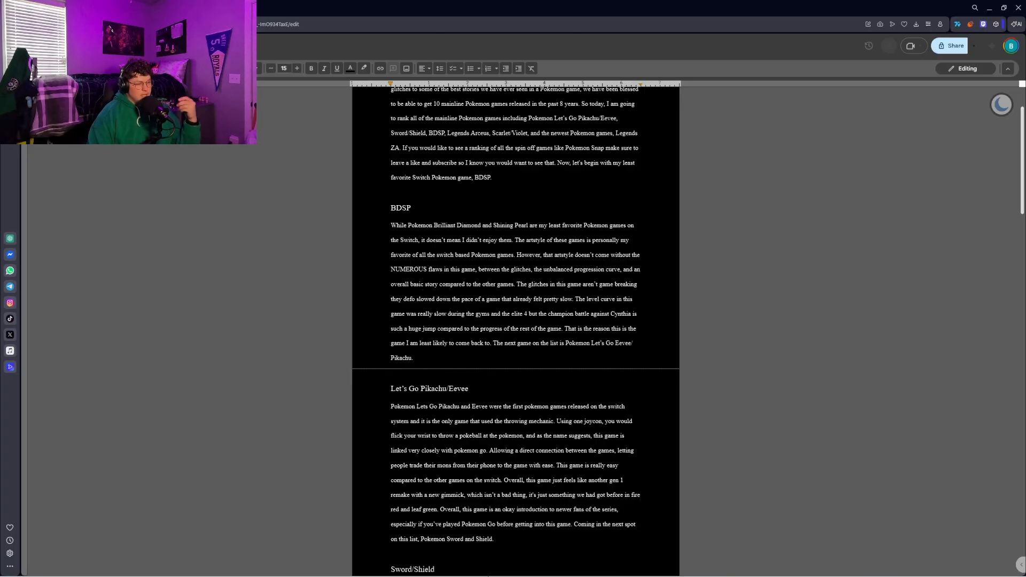
Switch to File Explorer and open the BDSP folder inside Pokemon Video to view its recorded clips
mouse_move(473, 572)
left_click(338, 567)
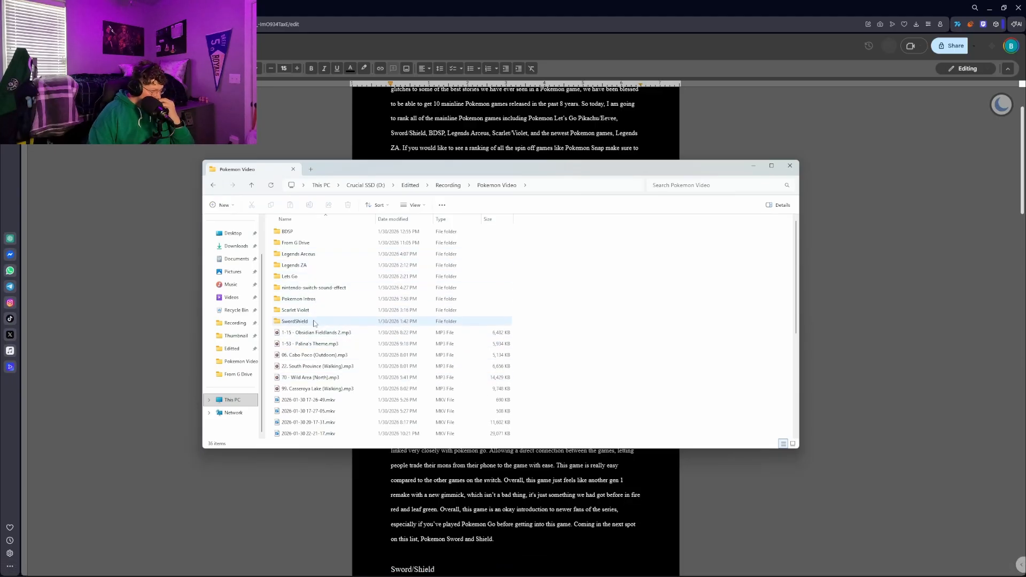
double_click(314, 232)
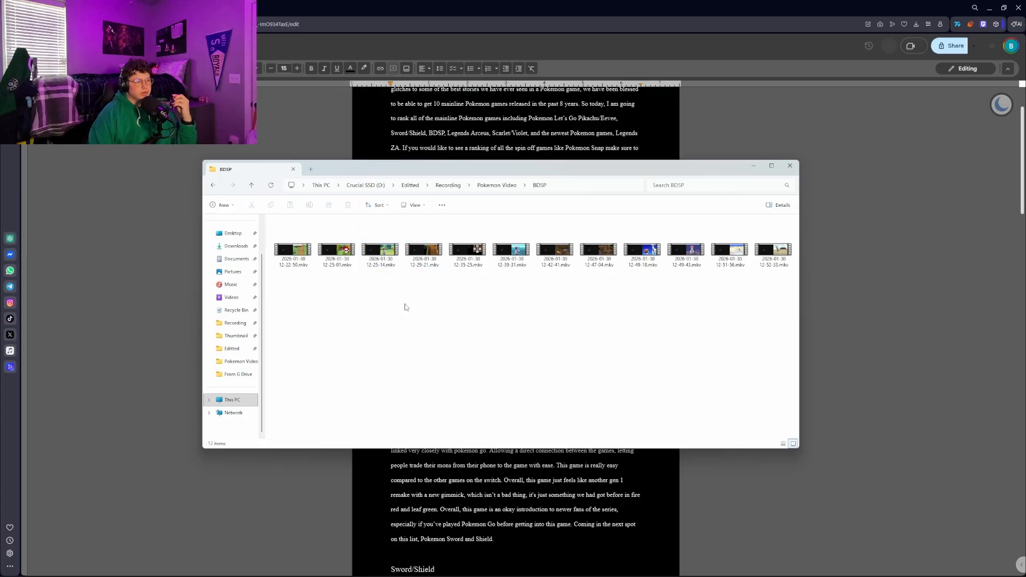
Play bdsp.mov from the From G Drive folder, pause and scrub through the clip, and return to the script document
key("alt+Left")
double_click(355, 243)
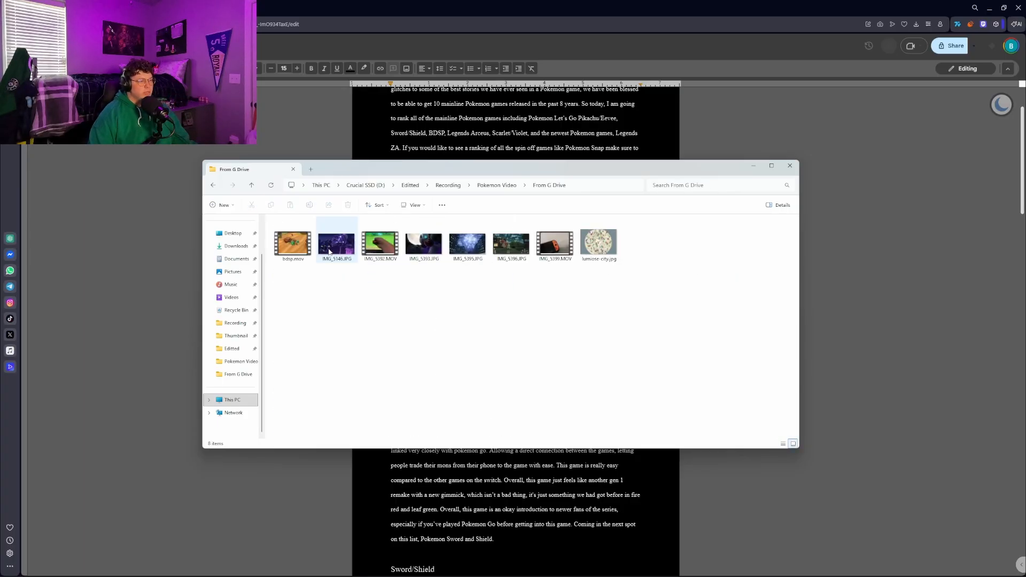
left_click(297, 255)
double_click(297, 255)
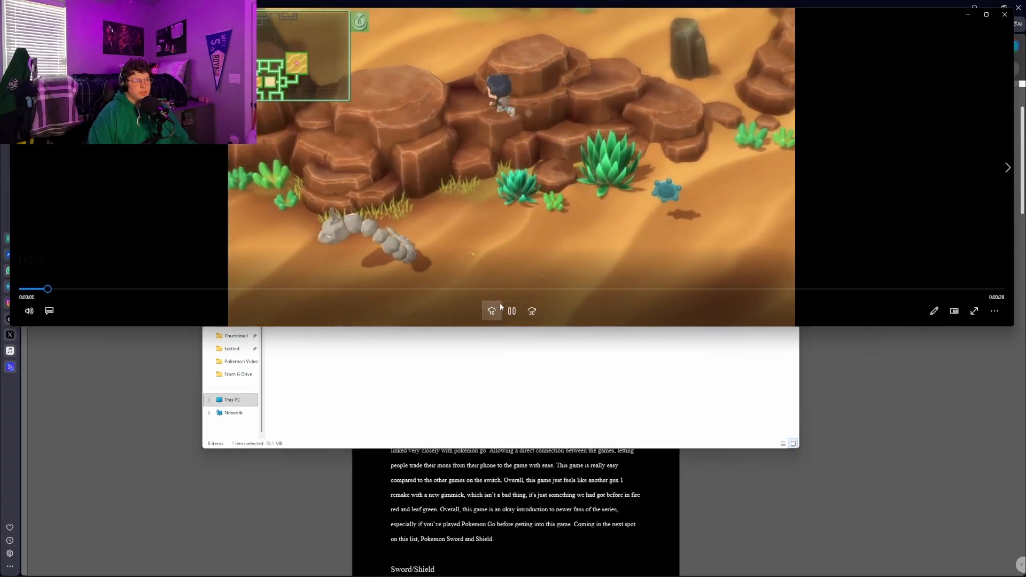
left_click(507, 312)
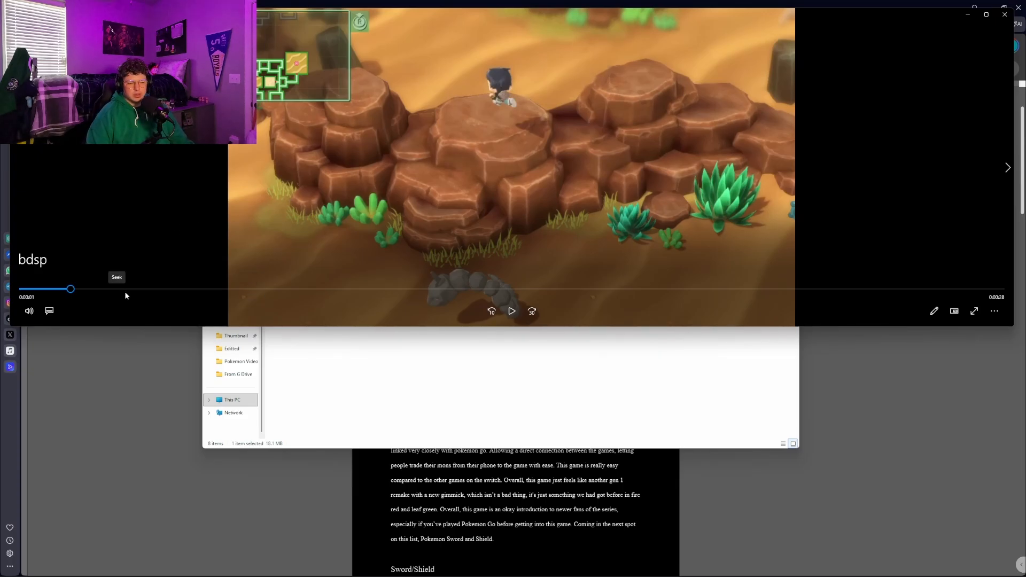
left_click_drag(70, 289, 404, 239)
left_click(967, 13)
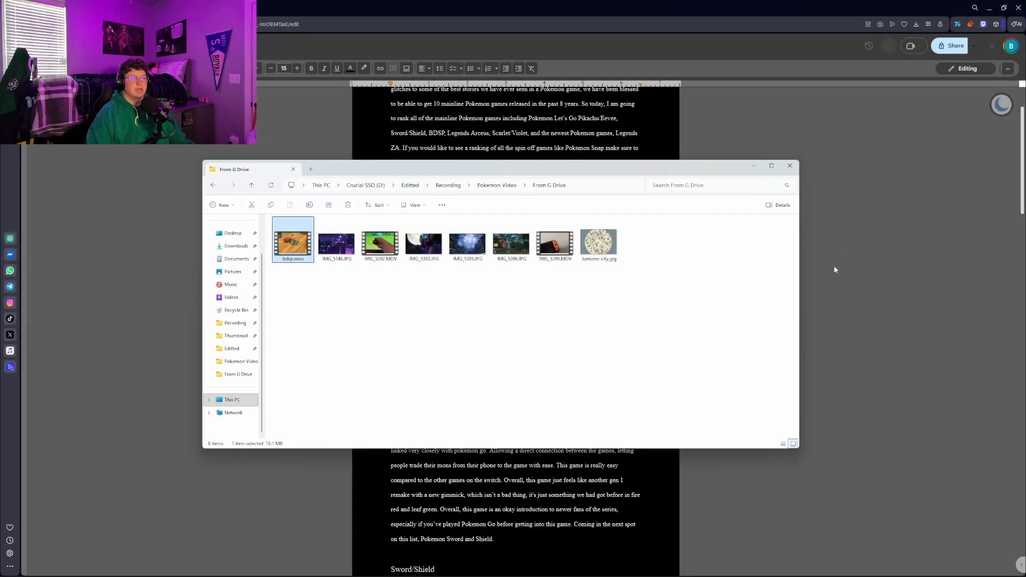
left_click(809, 303)
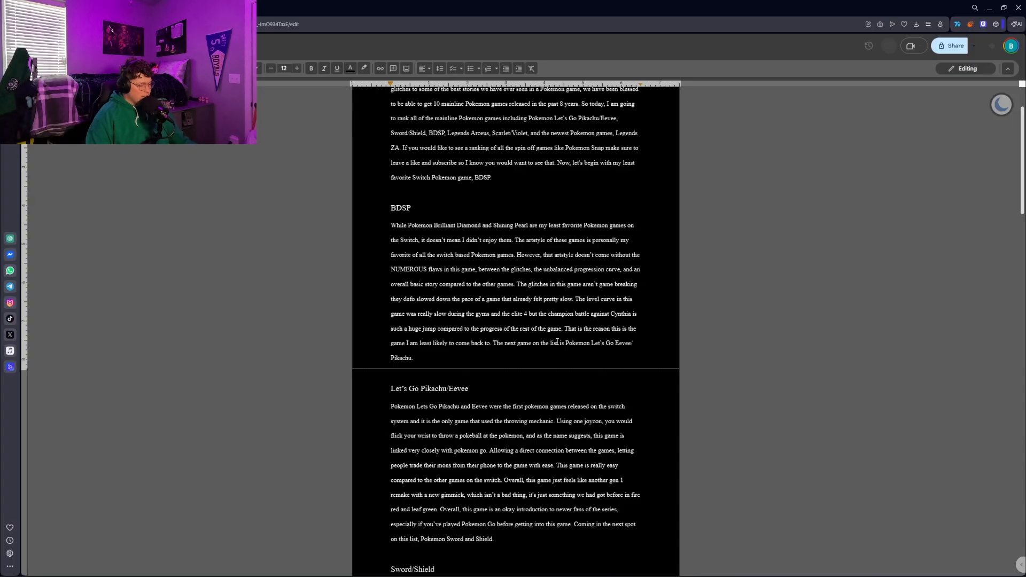
Open the Opera Snapshot pokemondb.net PNG from the Pokemon Video folder and examine the gym leader and Elite Four teams
key("alt+Tab")
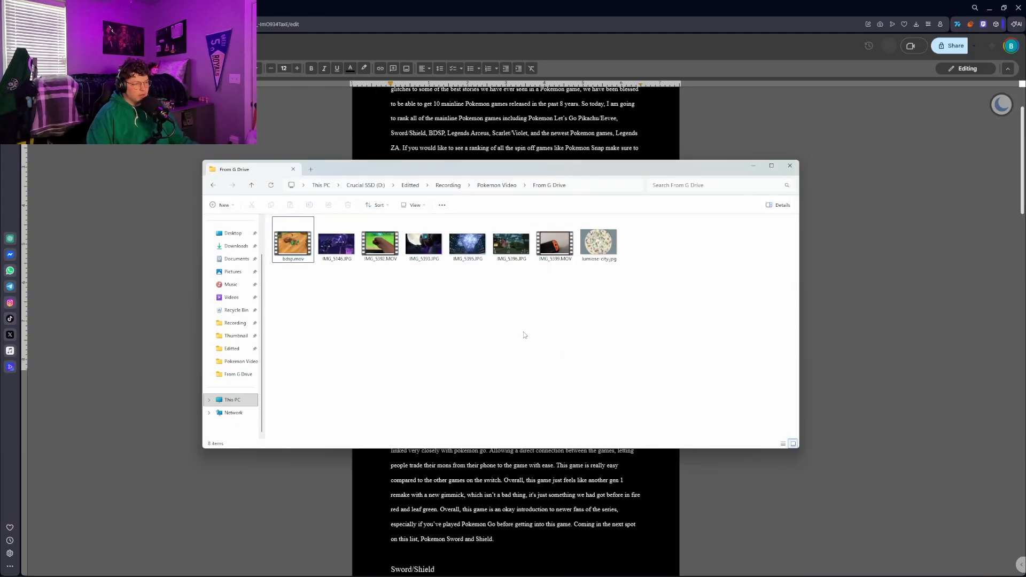
key("BackSpace")
scroll(524, 335, "down", 5)
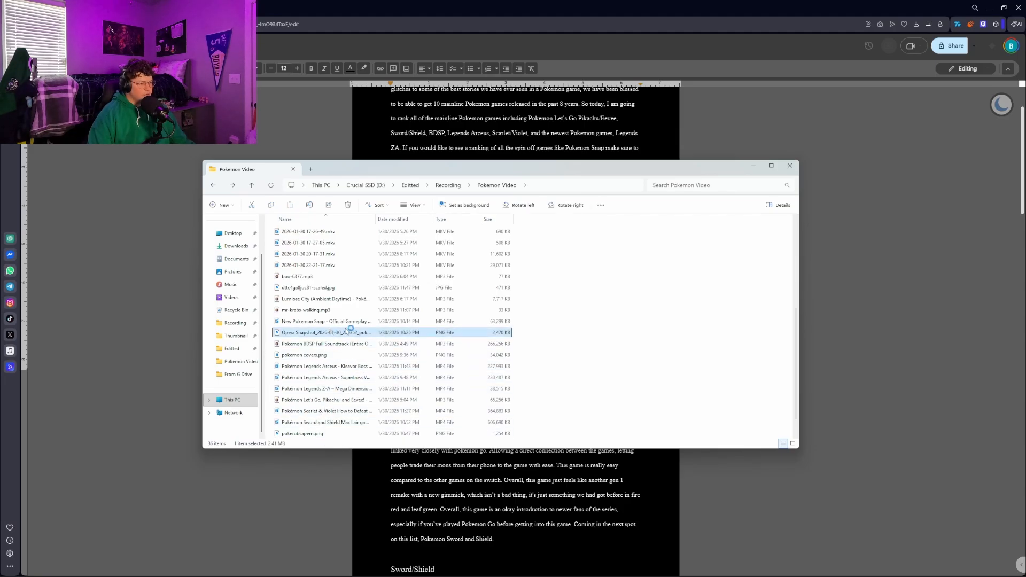
double_click(457, 331)
scroll(441, 286, "up", 3)
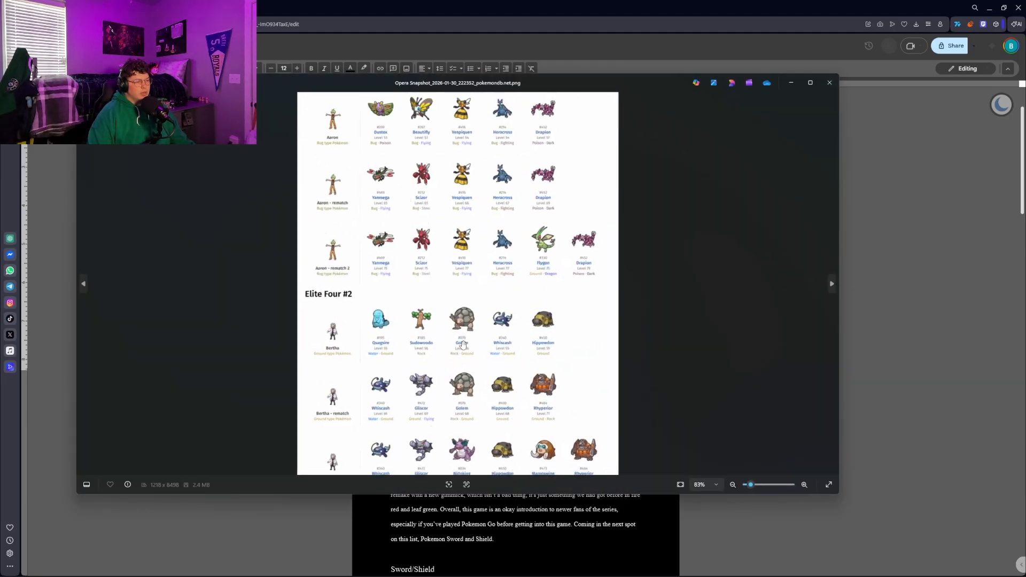
scroll(441, 286, "up", 10)
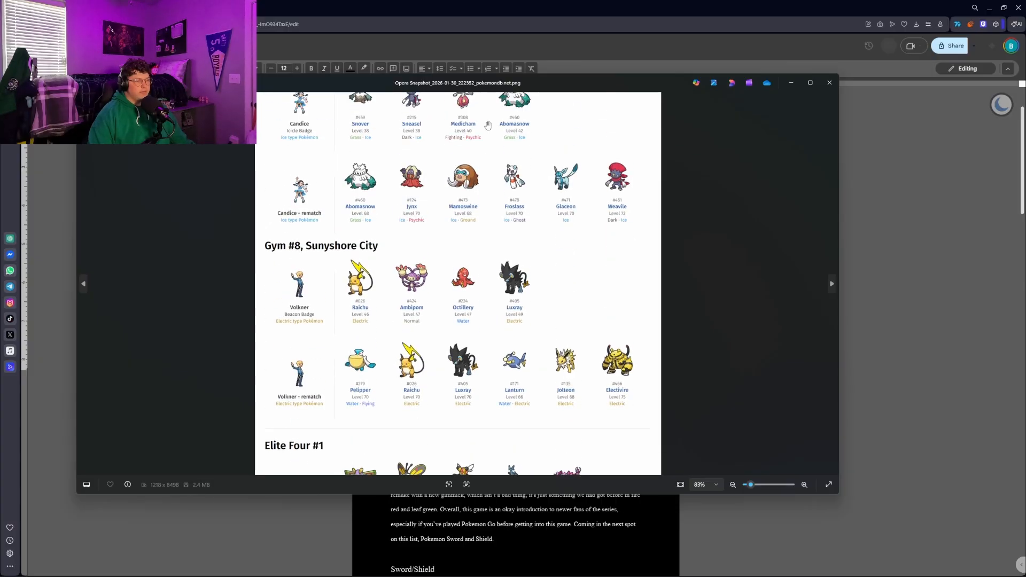
Look over the original and rematch teams of the gym leaders from Gym #1 to Gym #3 in the snapshot
scroll(484, 322, "up", 15)
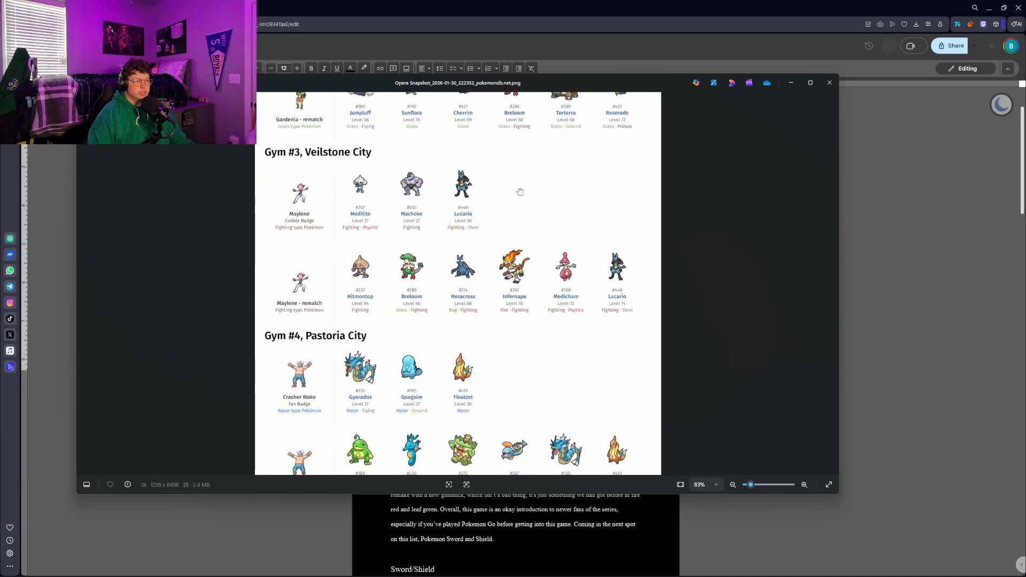
left_click_drag(523, 213, 519, 269)
scroll(420, 309, "down", 3)
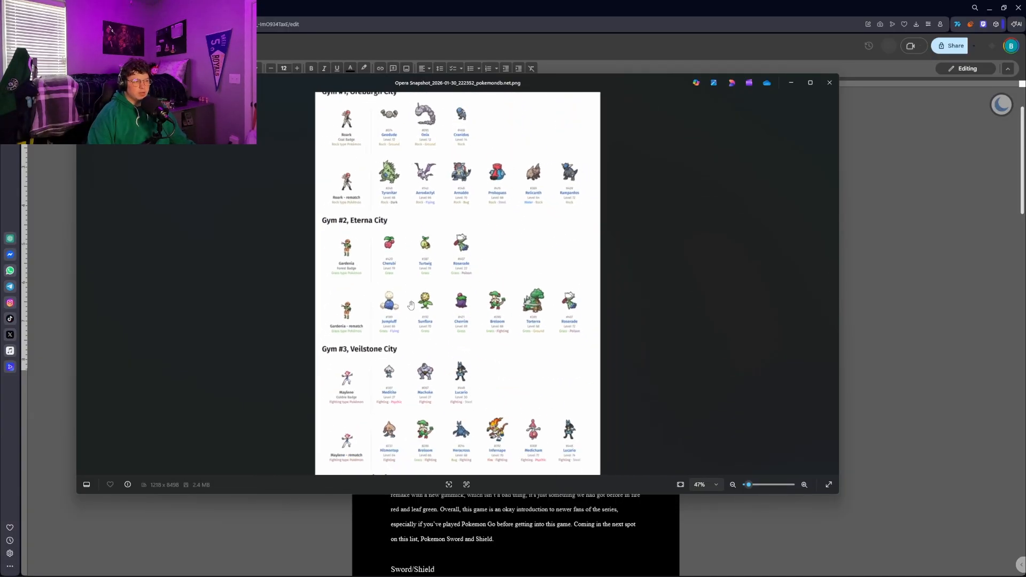
scroll(405, 242, "up", 3)
left_click_drag(447, 191, 430, 250)
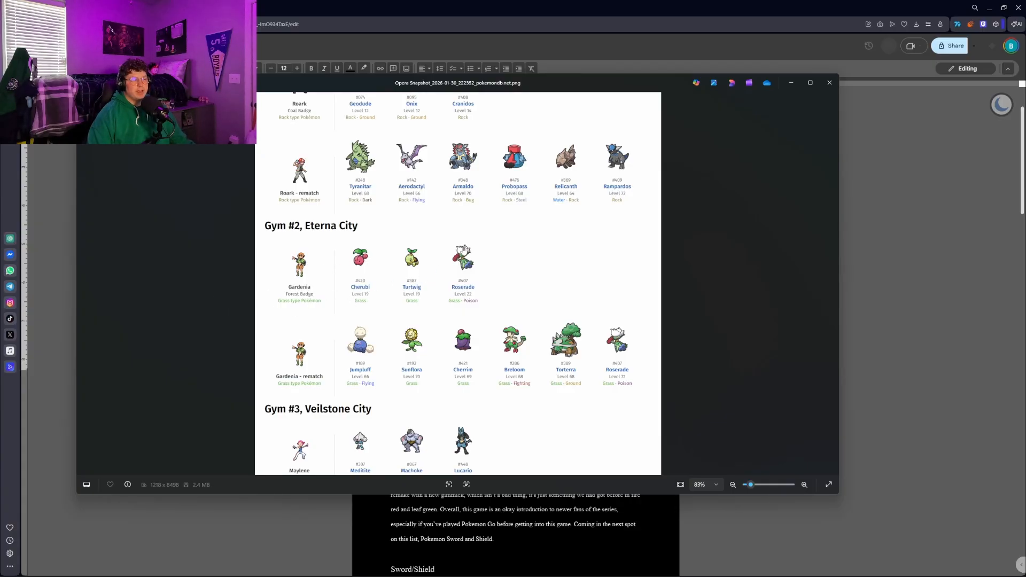
left_click_drag(460, 230, 430, 290)
left_click_drag(428, 336, 443, 151)
left_click_drag(447, 460, 455, 141)
left_click_drag(461, 225, 470, 354)
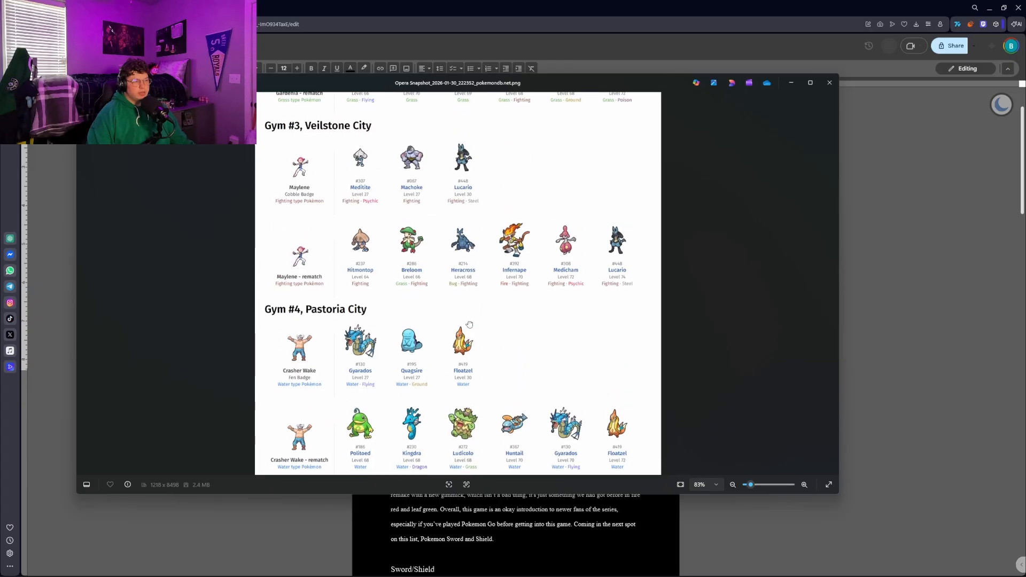
Examine the gym leader teams from Gym #4, Pastoria City, through Gym #8, Sunyshore City
left_click_drag(471, 306, 478, 261)
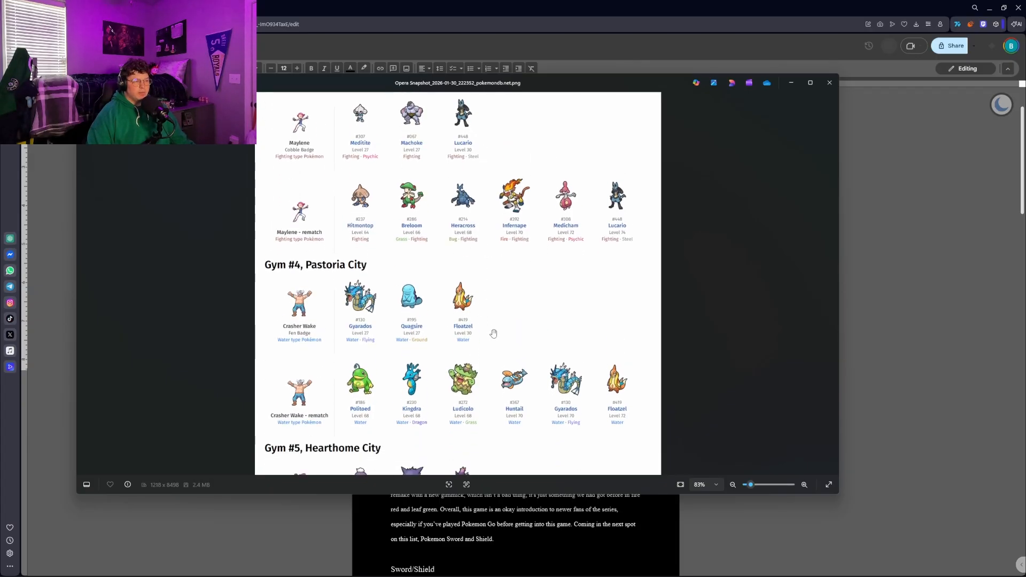
left_click_drag(527, 154, 545, 173)
left_click_drag(487, 289, 516, 163)
left_click_drag(491, 349, 505, 177)
left_click_drag(484, 418, 476, 224)
left_click_drag(508, 357, 515, 238)
left_click_drag(506, 297, 513, 160)
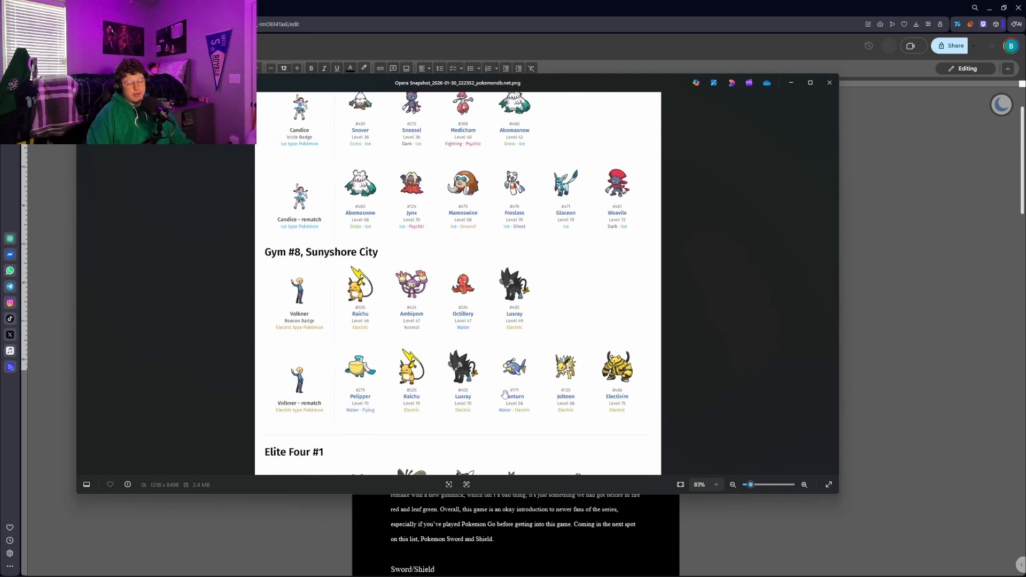
Read through the Elite Four #1 and Elite Four #2 teams, including their rematch line-ups
left_click_drag(510, 344, 521, 142)
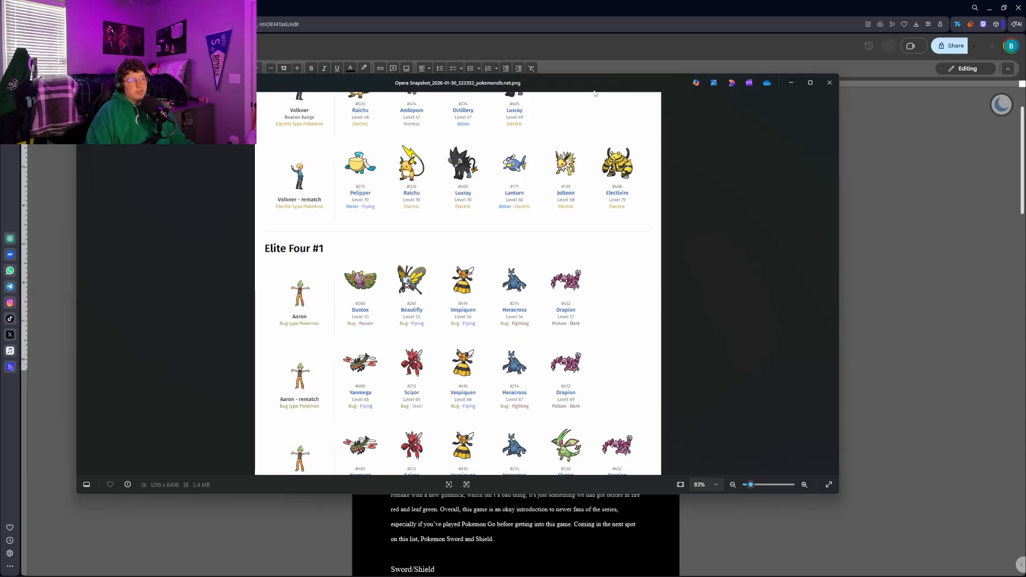
left_click_drag(548, 186, 548, 267)
left_click_drag(550, 420, 557, 184)
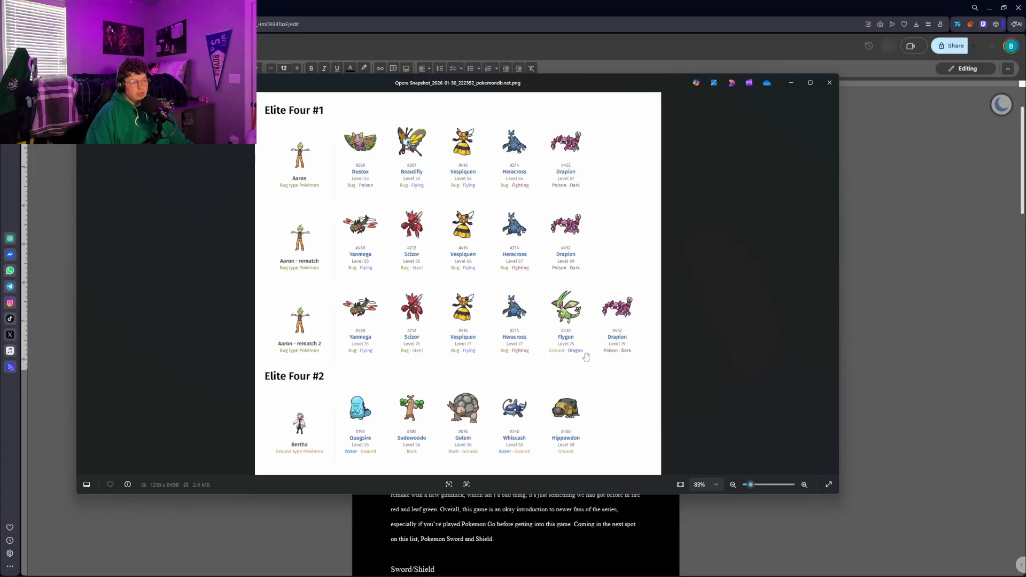
left_click_drag(585, 355, 585, 185)
scroll(594, 268, "down", 10)
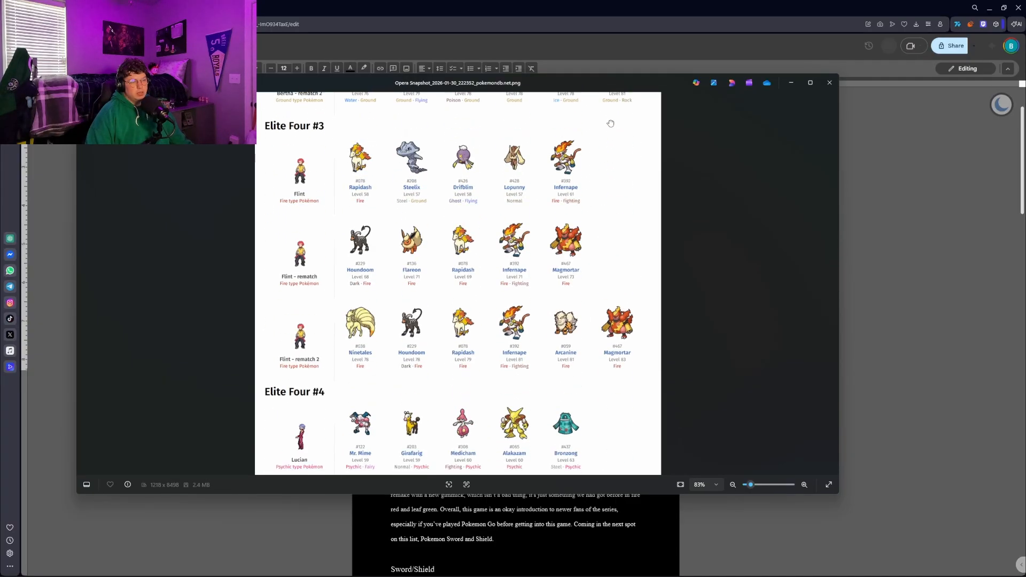
Compare the Elite Four #3 and Elite Four #4 teams and their rematches with the earlier Elite Four line-ups
scroll(590, 180, "up", 2)
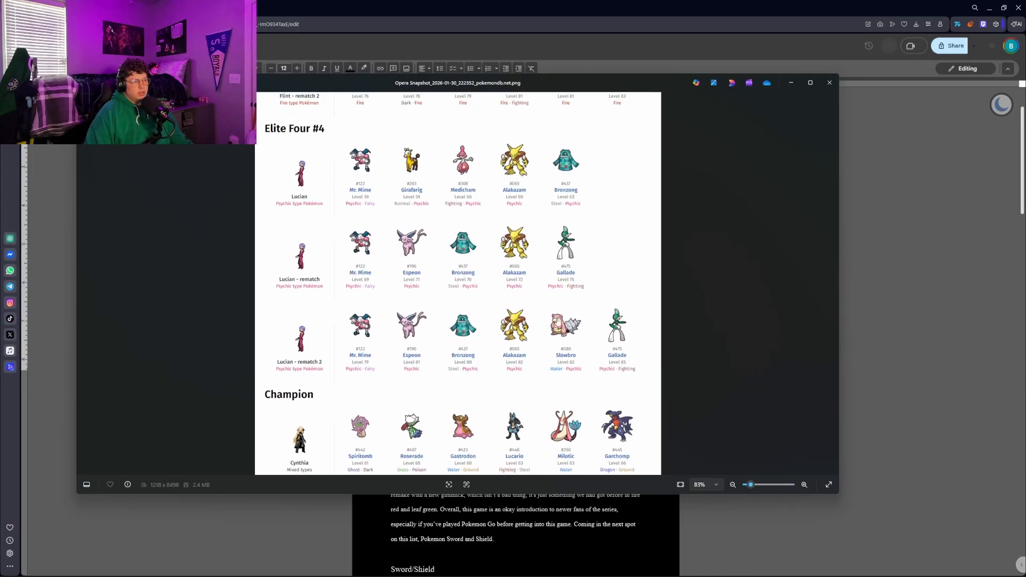
scroll(413, 161, "up", 4)
scroll(417, 197, "up", 2)
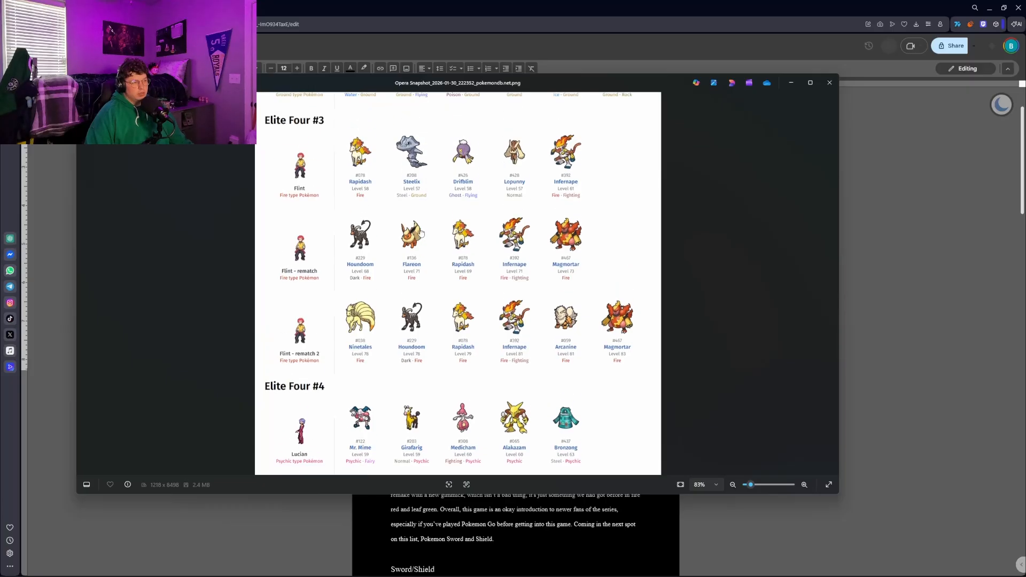
scroll(505, 319, "down", 4)
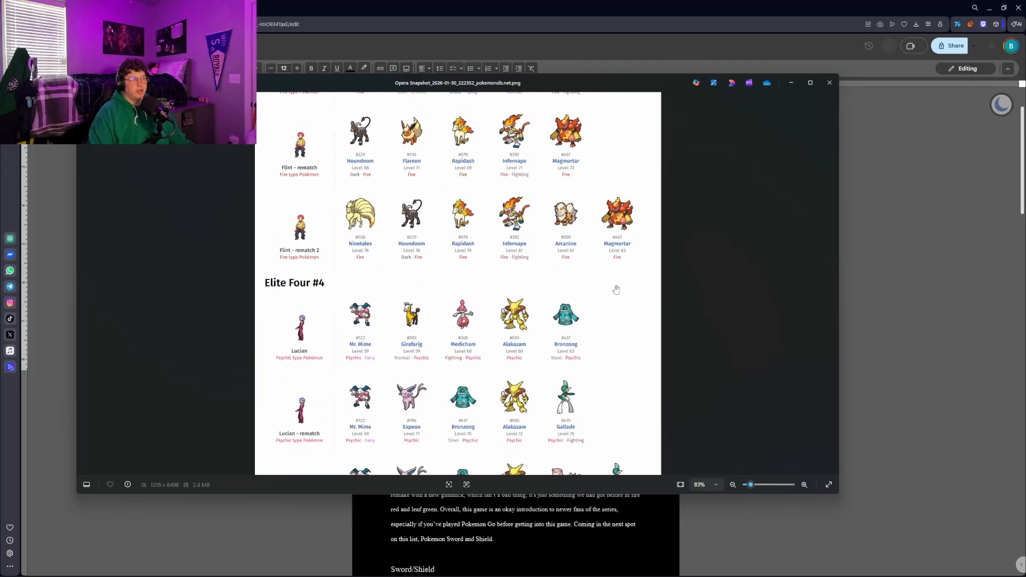
scroll(545, 318, "up", 6)
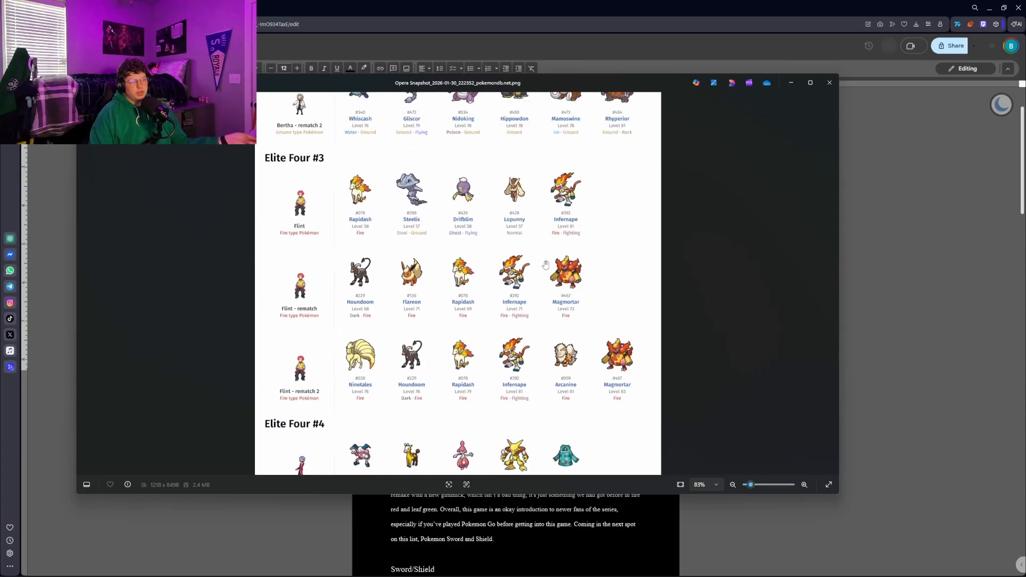
scroll(521, 447, "down", 3)
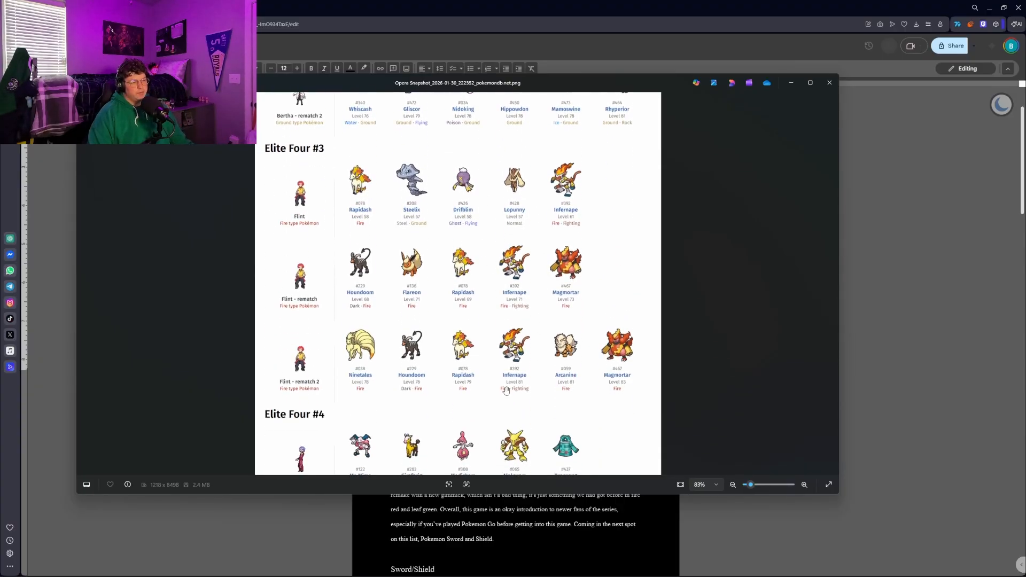
scroll(510, 405, "up", 9)
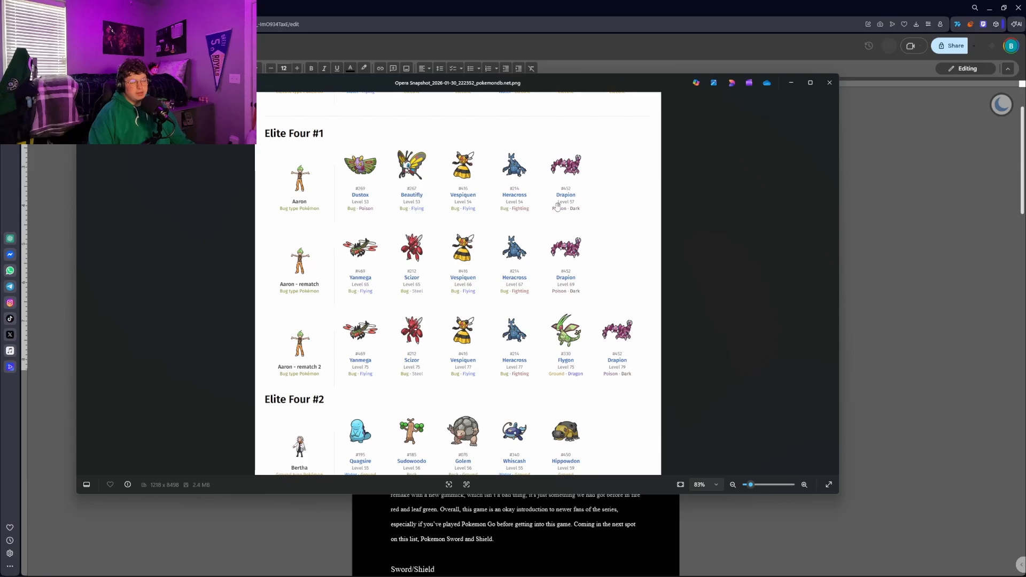
scroll(557, 206, "down", 10)
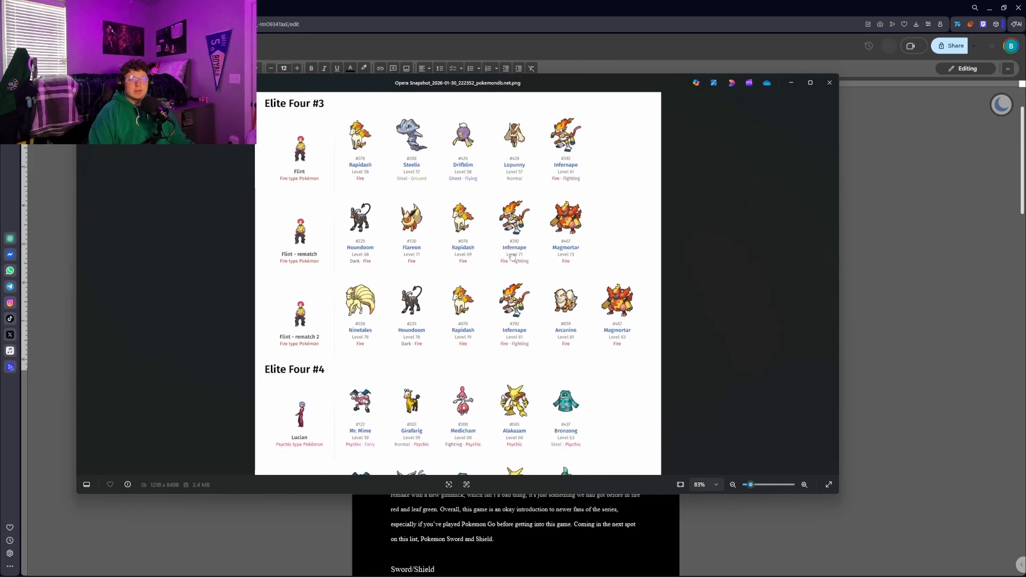
scroll(511, 257, "down", 5)
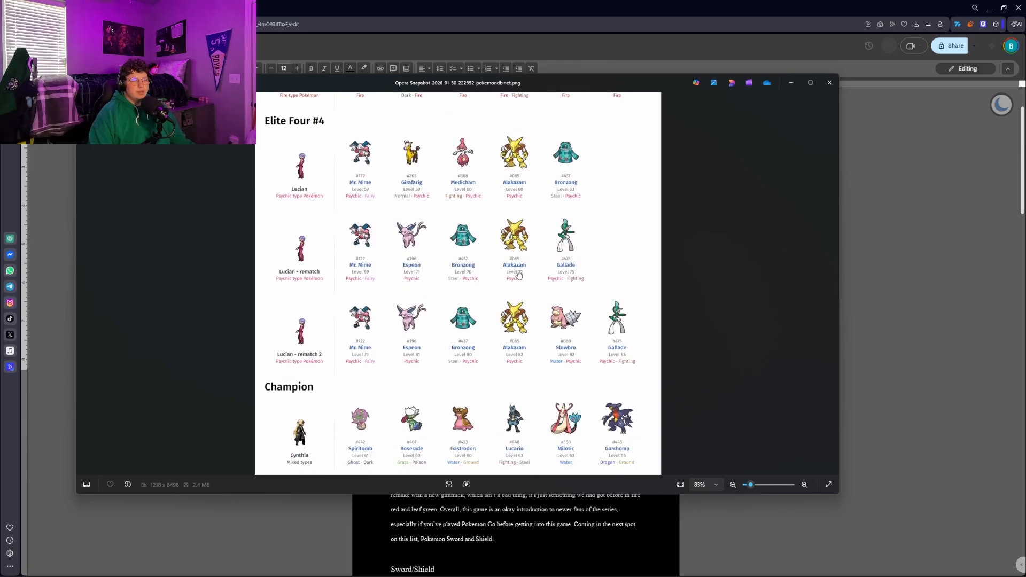
scroll(516, 278, "up", 2)
scroll(499, 286, "down", 2)
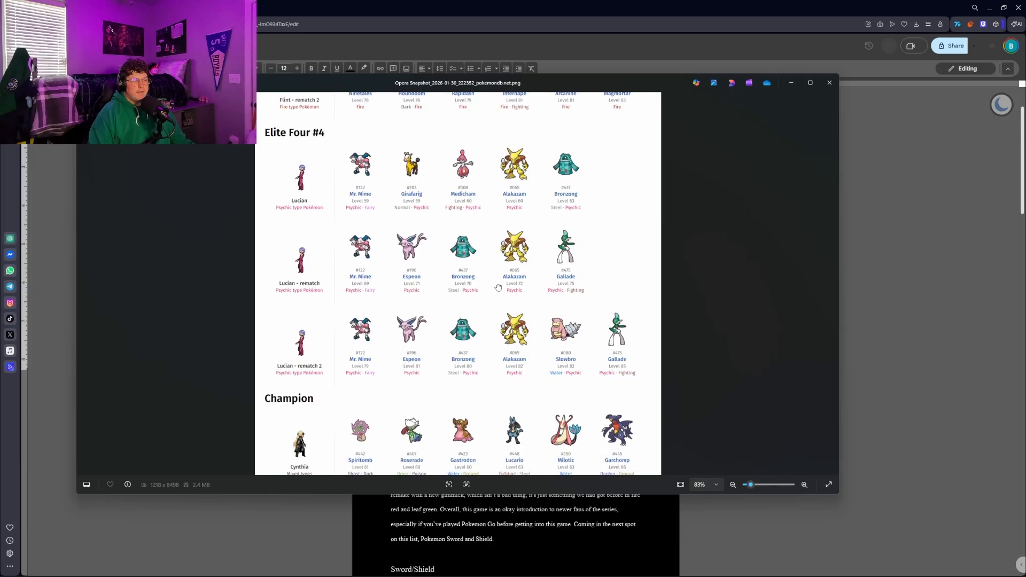
scroll(498, 289, "down", 1)
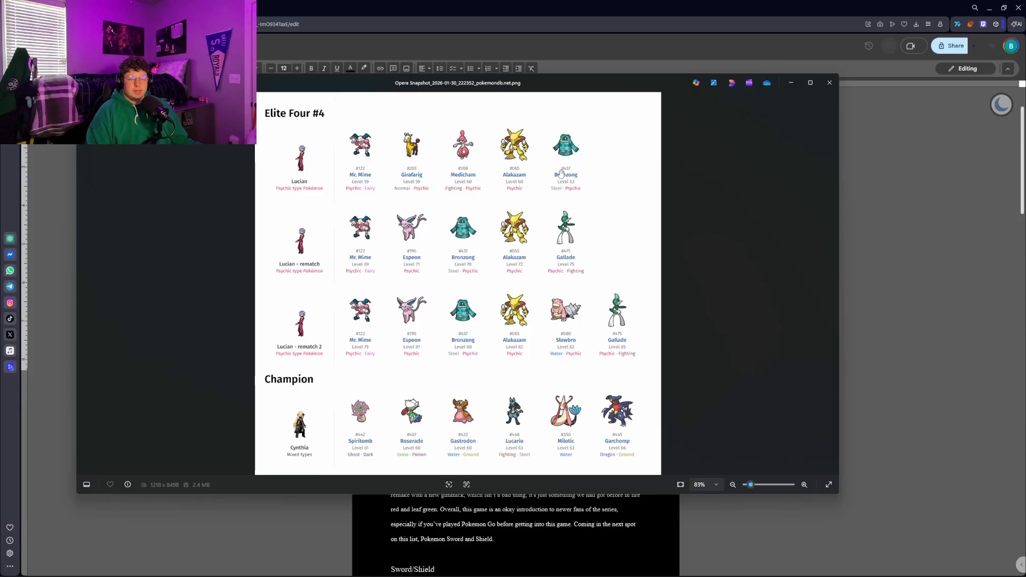
Go back over all the Elite Four teams in the snapshot and continue on to the Champion section
scroll(566, 309, "up", 5)
scroll(566, 308, "down", 1)
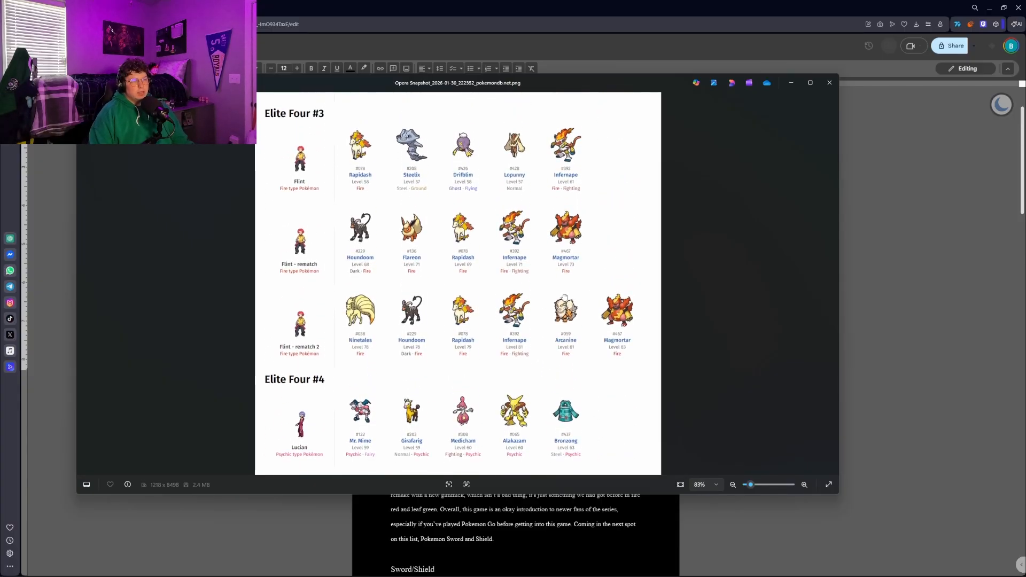
scroll(566, 309, "up", 1)
scroll(570, 291, "up", 3)
scroll(572, 276, "up", 6)
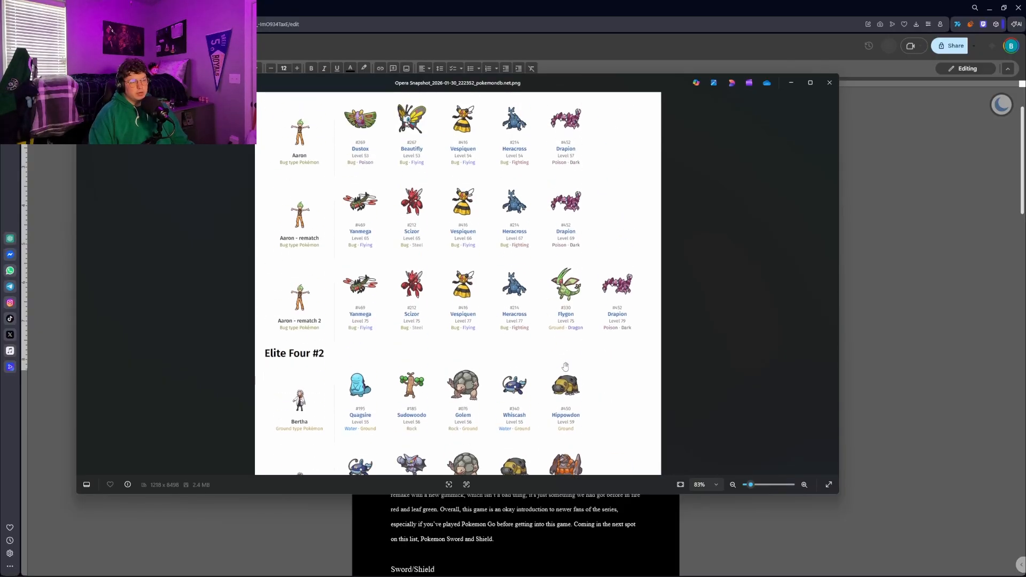
scroll(566, 191, "down", 15)
scroll(559, 238, "down", 1)
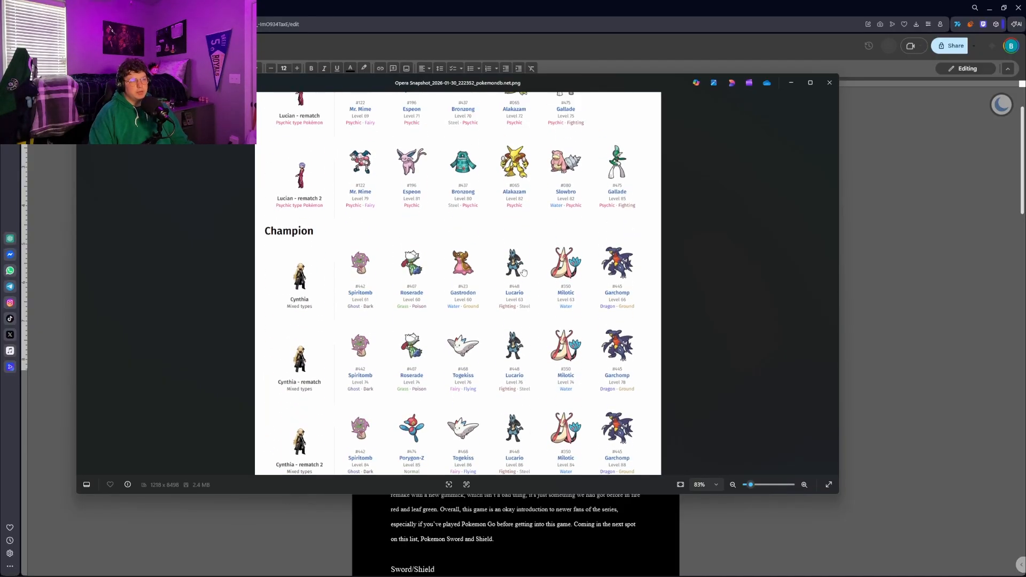
Examine Champion Cynthia's original and rematch teams alongside Lucian's Elite Four #4 teams
scroll(535, 268, "up", 3)
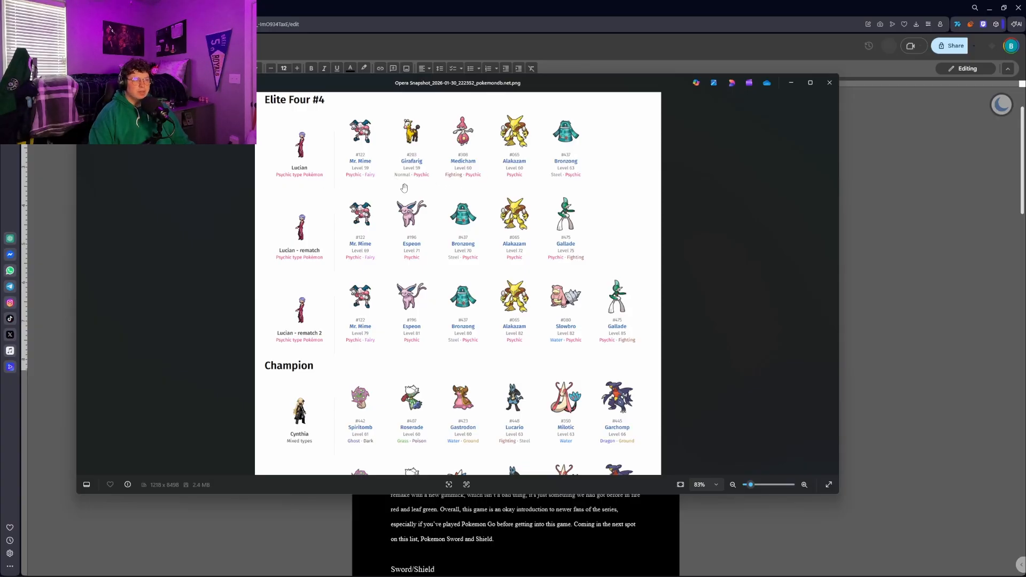
scroll(481, 251, "down", 4)
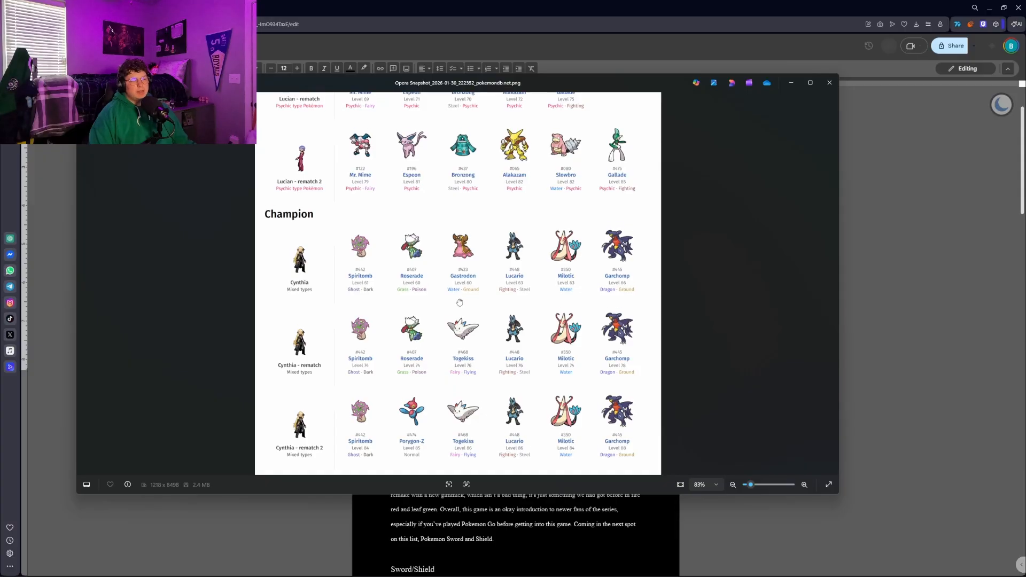
scroll(463, 247, "up", 6)
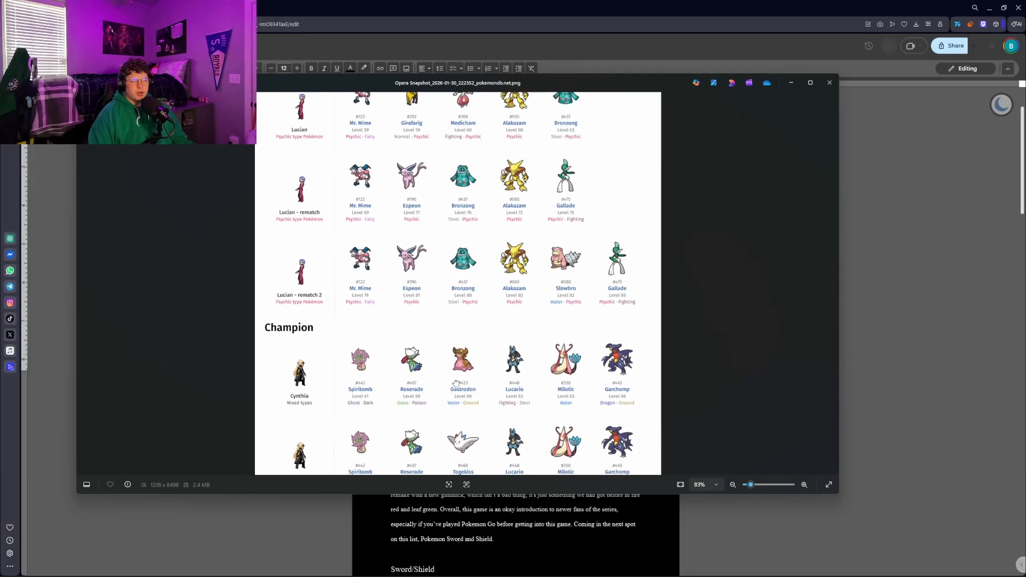
scroll(320, 260, "down", 4)
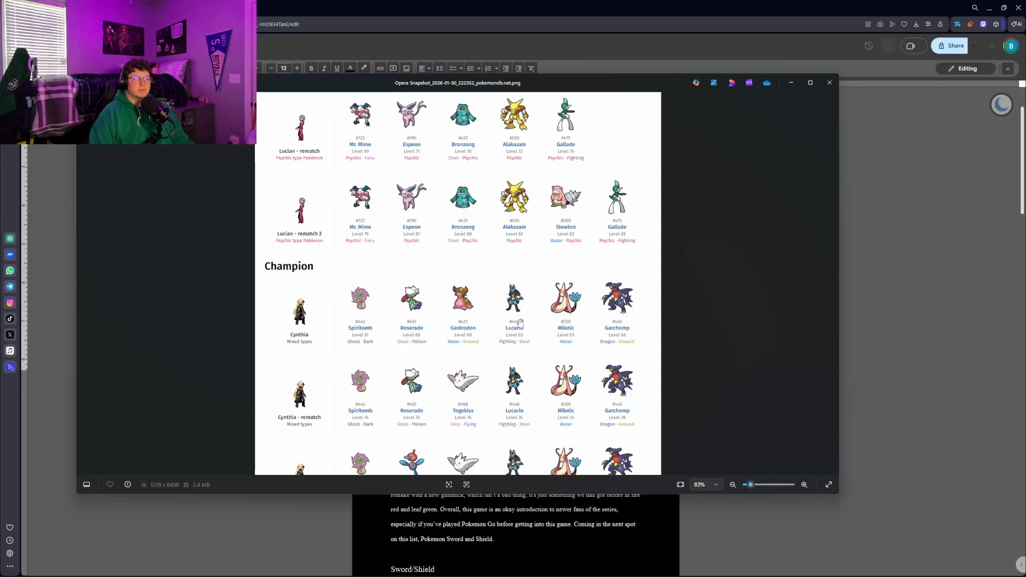
scroll(529, 375, "down", 1)
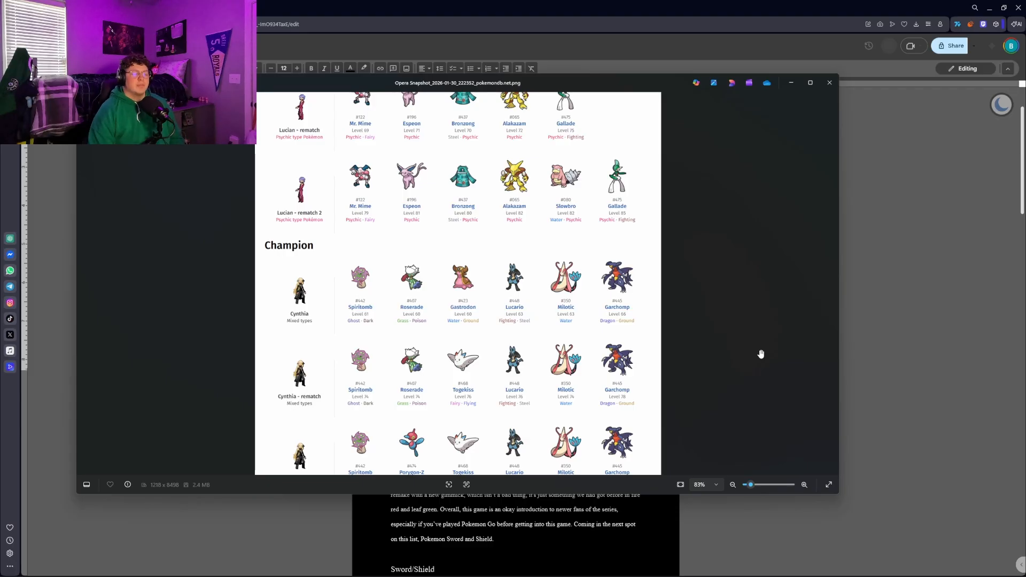
left_click_drag(683, 254, 681, 358)
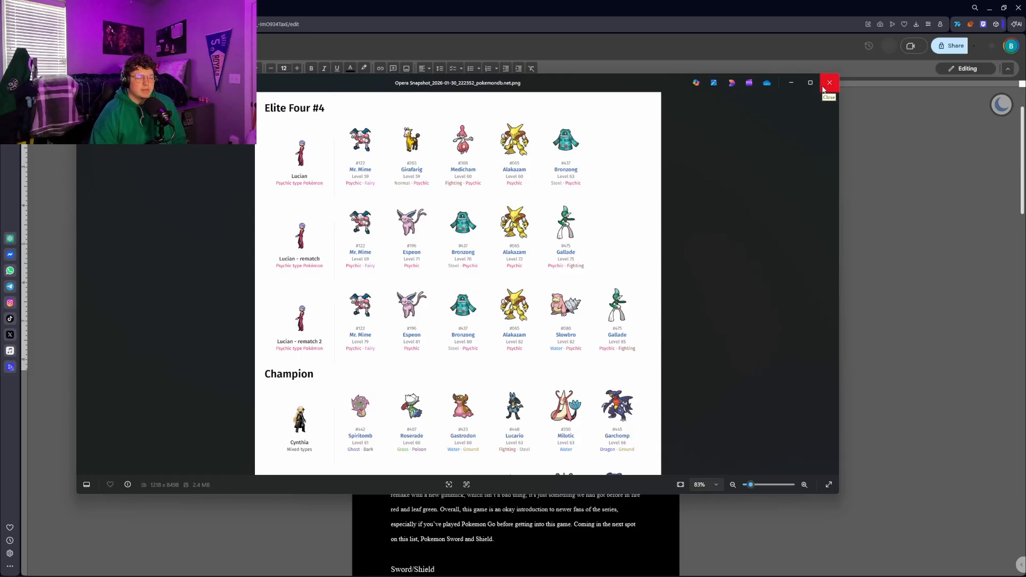
Recheck Flint's Elite Four #3 team and the neighbouring Elite Four line-ups, and close the snapshot image
scroll(666, 190, "up", 3)
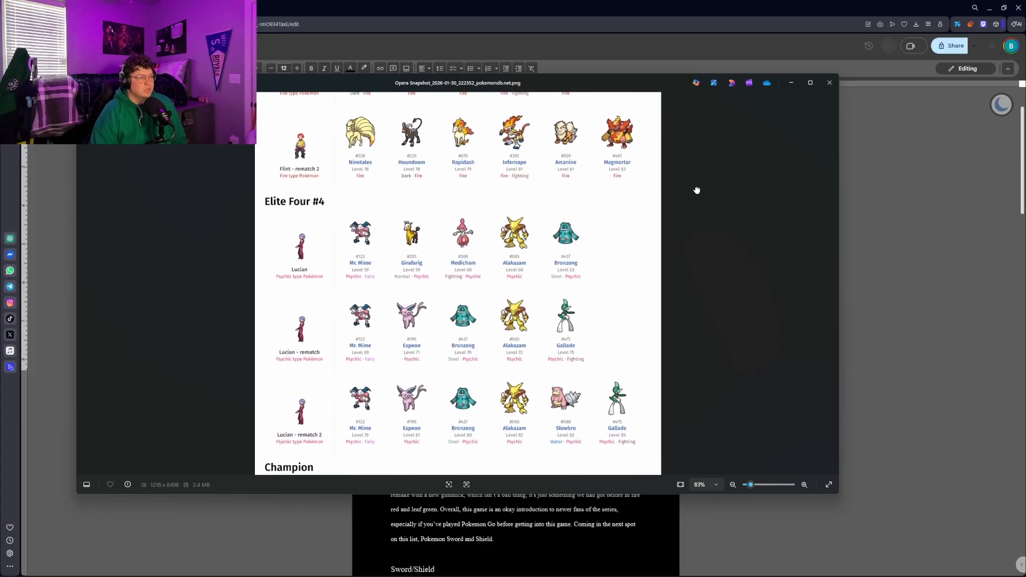
scroll(666, 272, "up", 3)
scroll(615, 256, "up", 2)
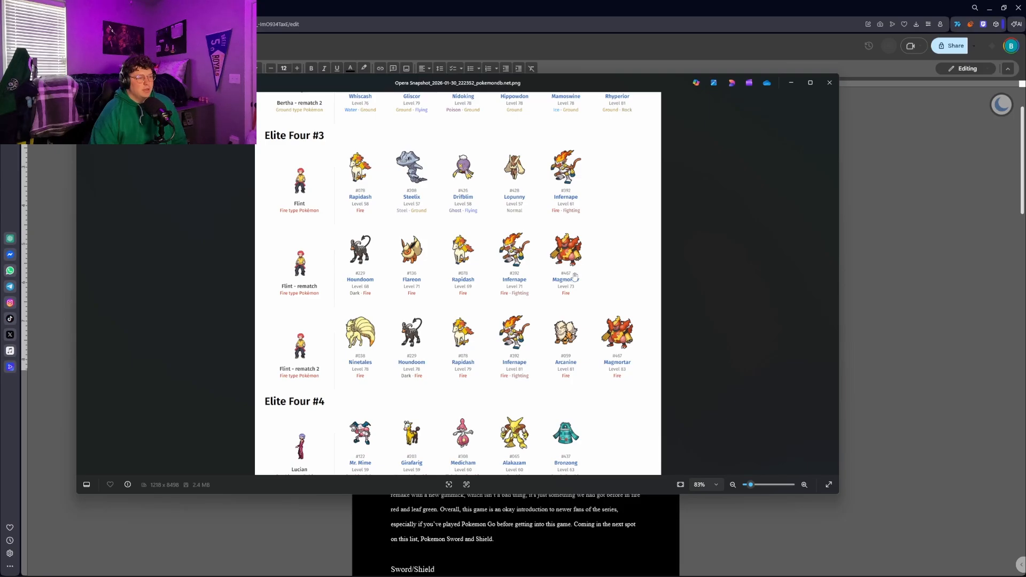
scroll(585, 423, "down", 1)
left_click_drag(587, 411, 589, 389)
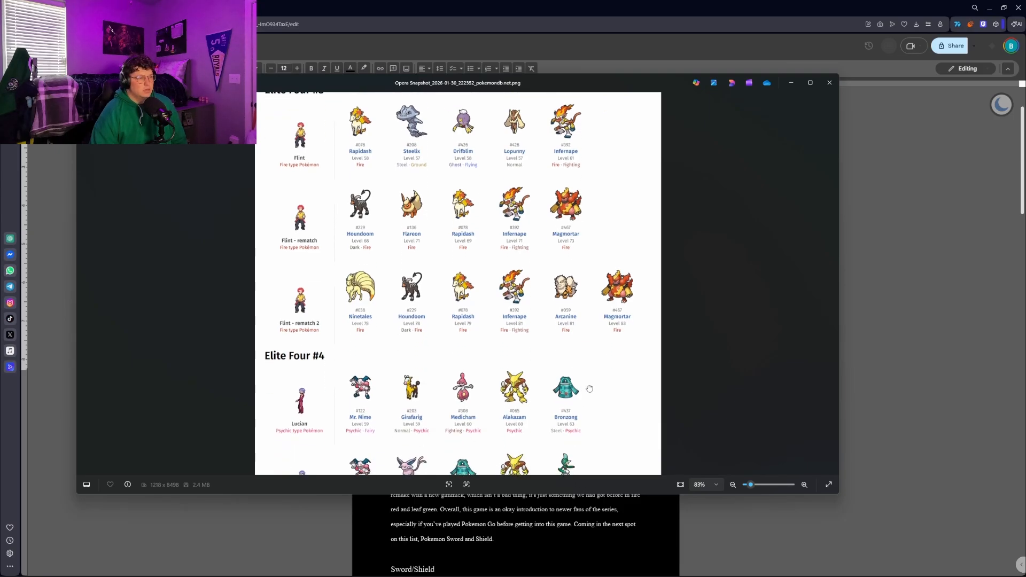
scroll(590, 388, "up", 8)
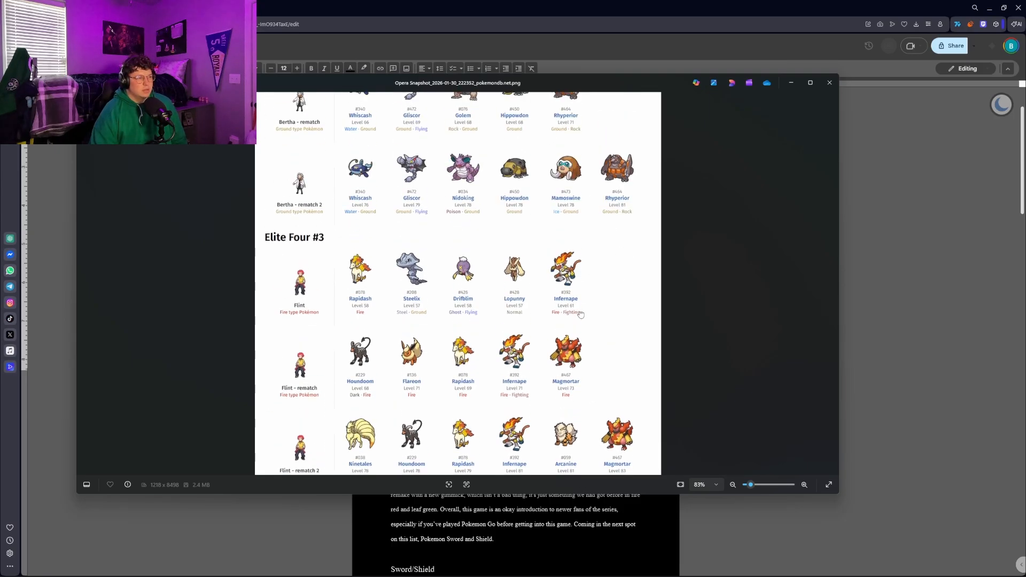
left_click(830, 85)
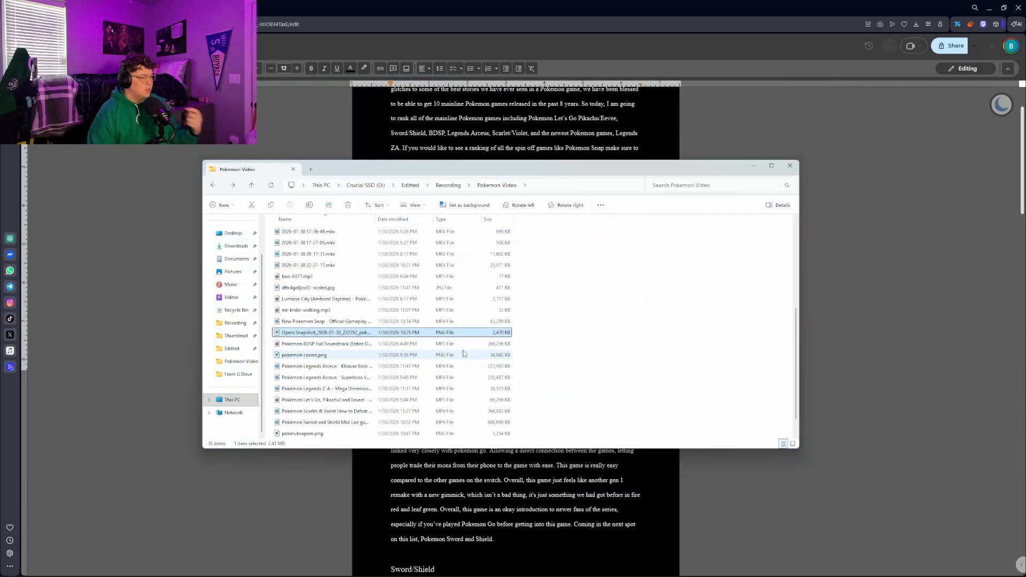
Open pokemon covers.png from the Pokemon Video folder, view the row of game covers, and close the image
double_click(443, 355)
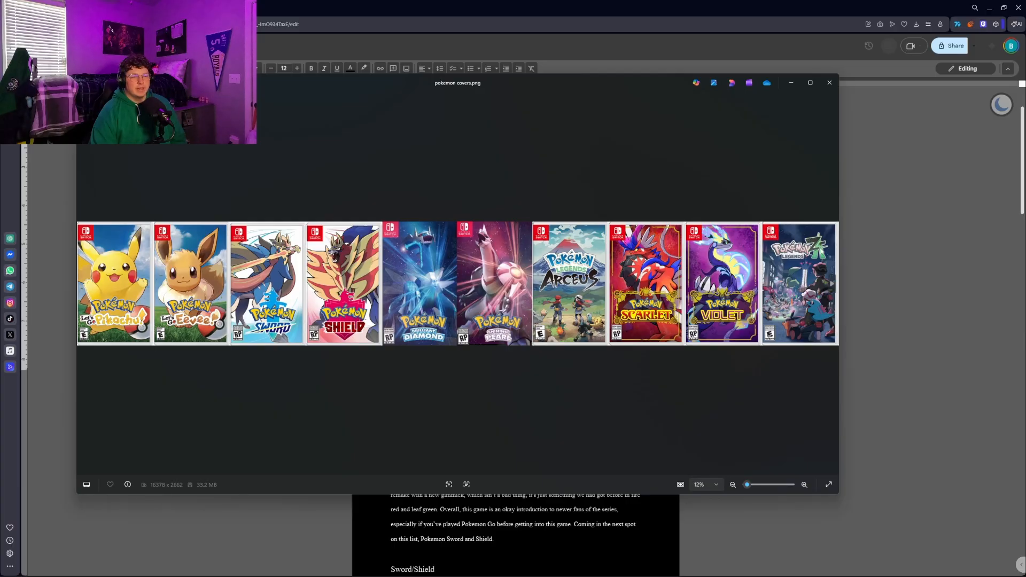
left_click(830, 82)
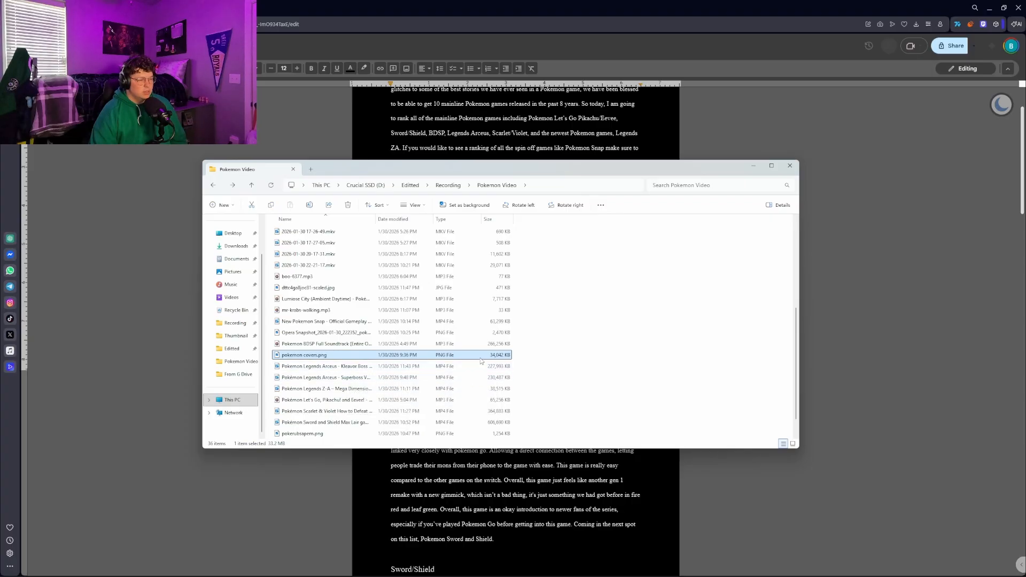
Play the start of the Pokémon Let's Go, Pikachu! and Eevee! soundtrack MP3 twice, closing the player each time
scroll(480, 361, "down", 1)
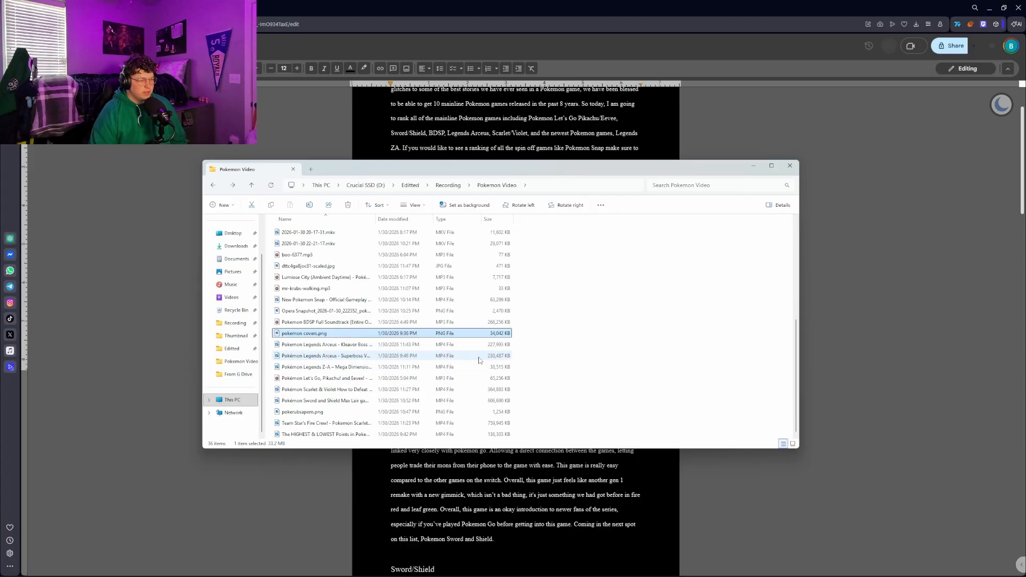
double_click(348, 379)
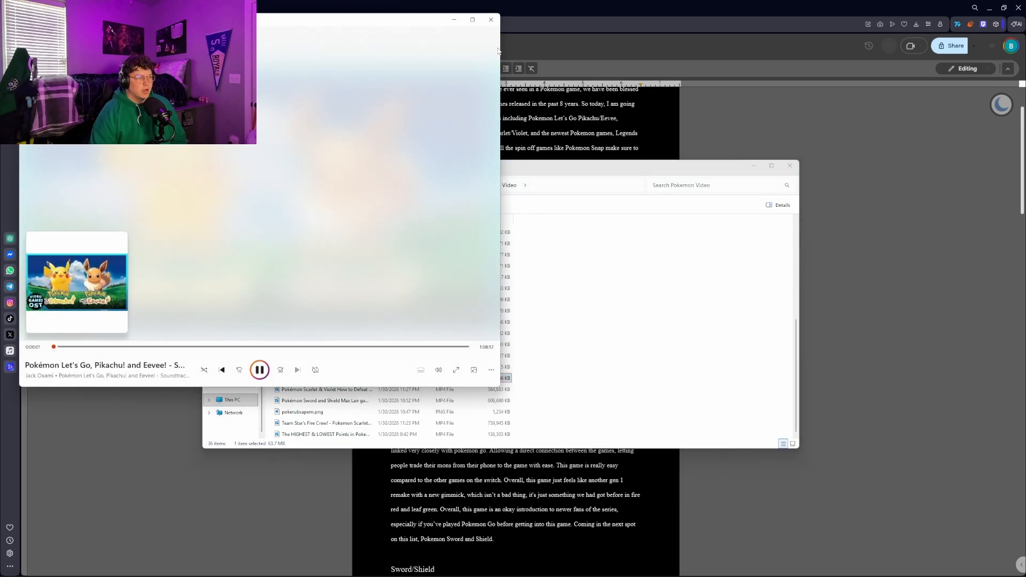
left_click(491, 19)
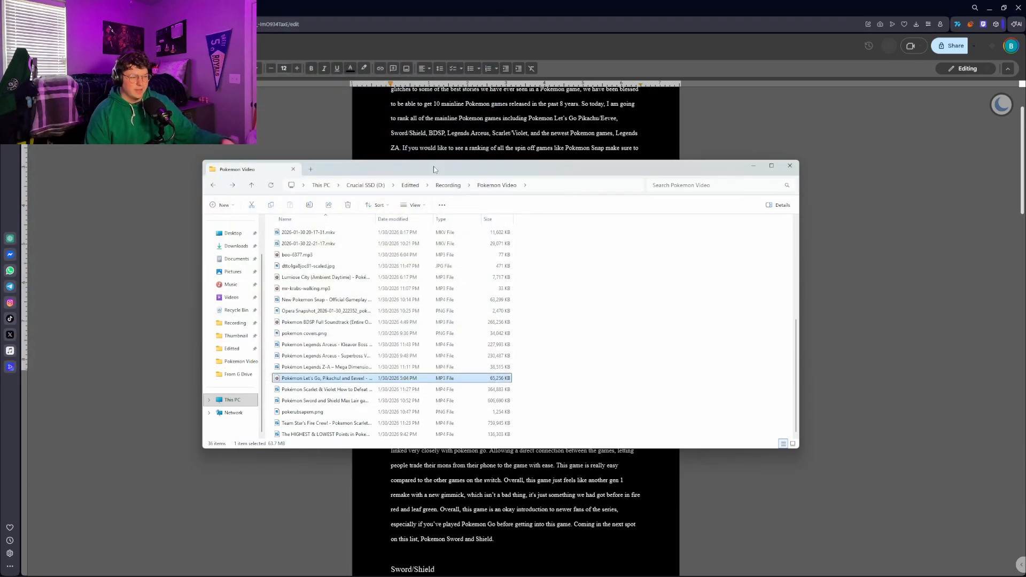
double_click(350, 378)
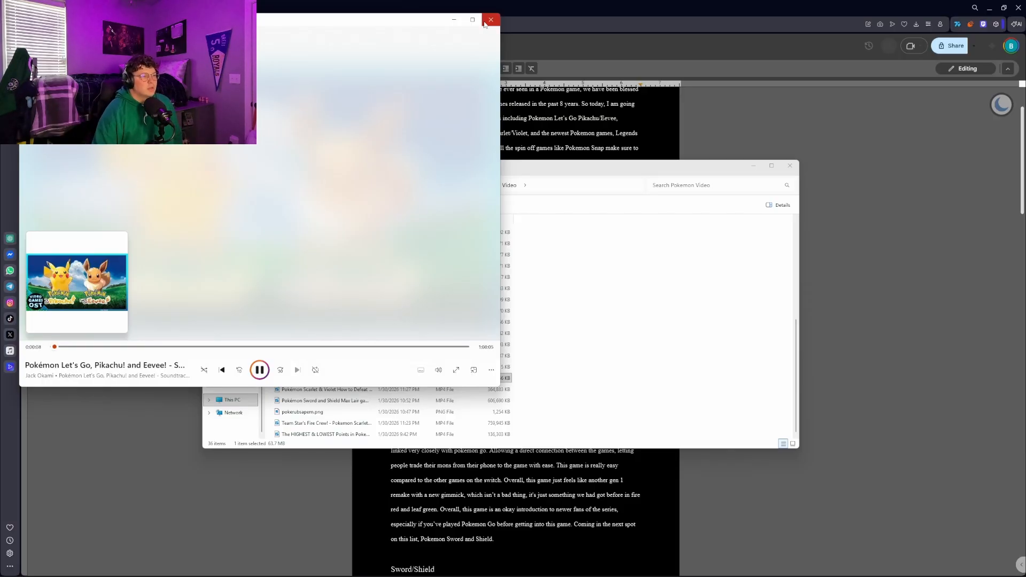
left_click(489, 20)
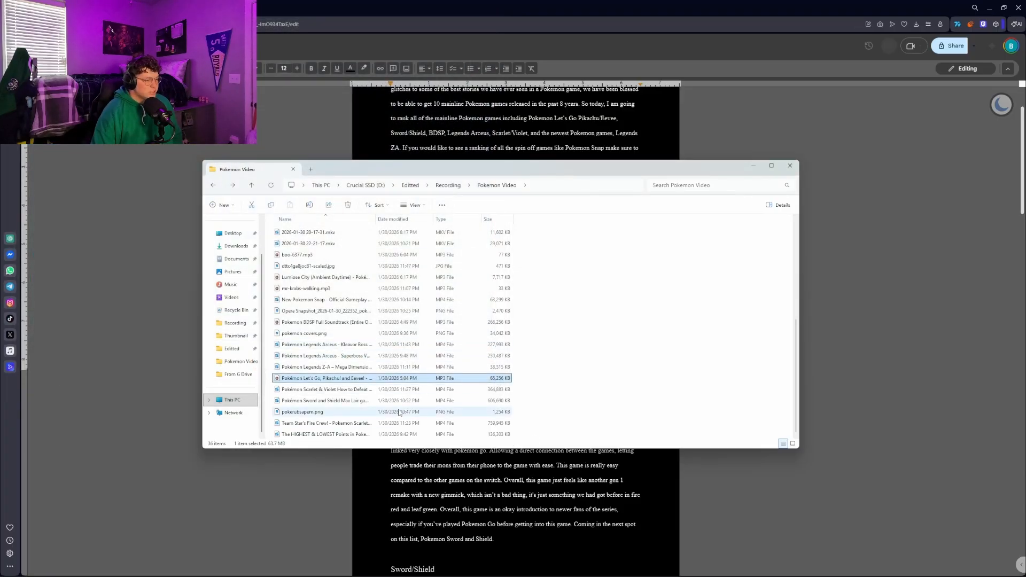
Play the sound in the nintendo-switch-sound-effect folder, close the player and return to the Pokemon Video folder
scroll(427, 369, "up", 6)
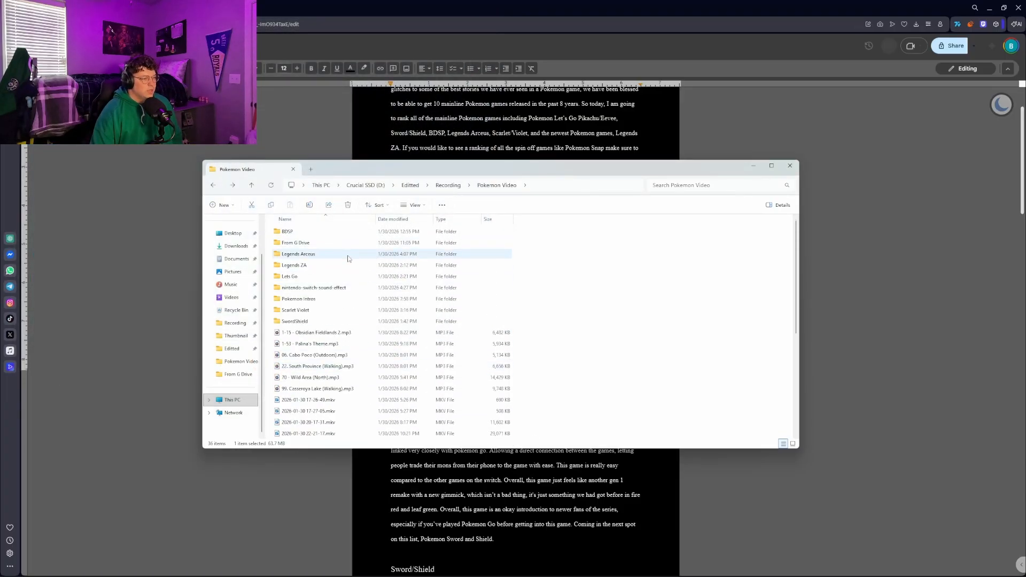
double_click(342, 294)
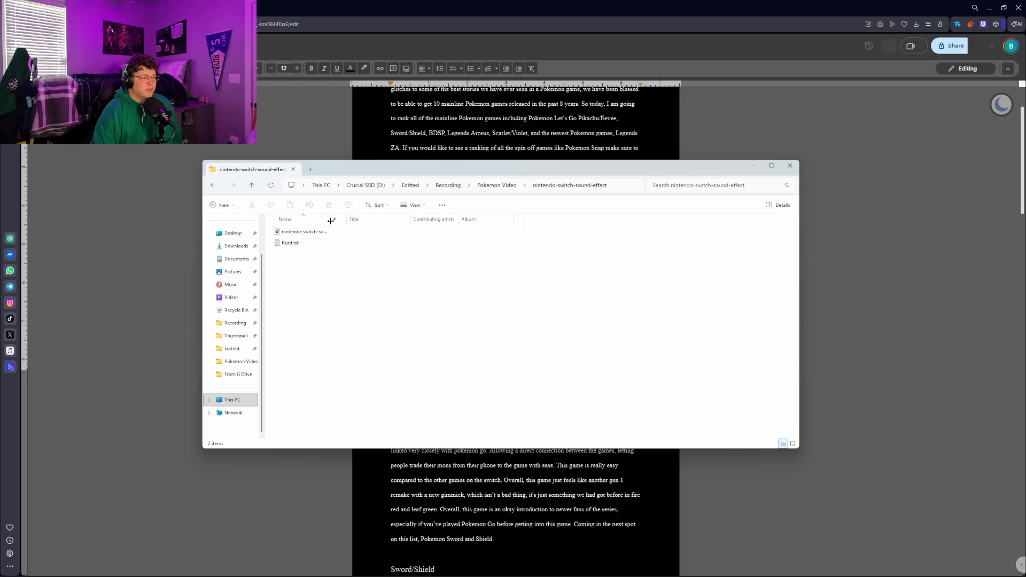
double_click(328, 232)
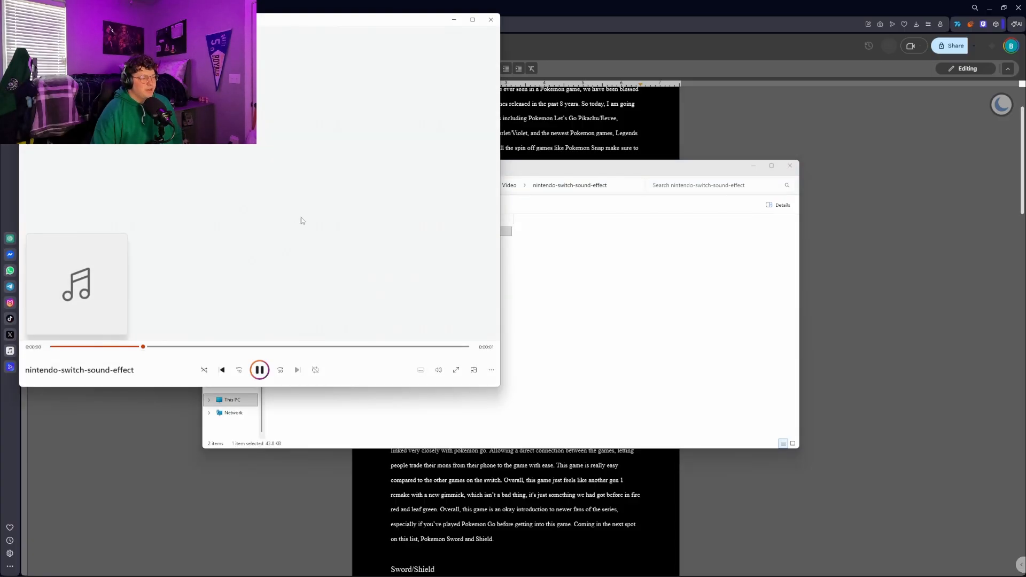
left_click(490, 19)
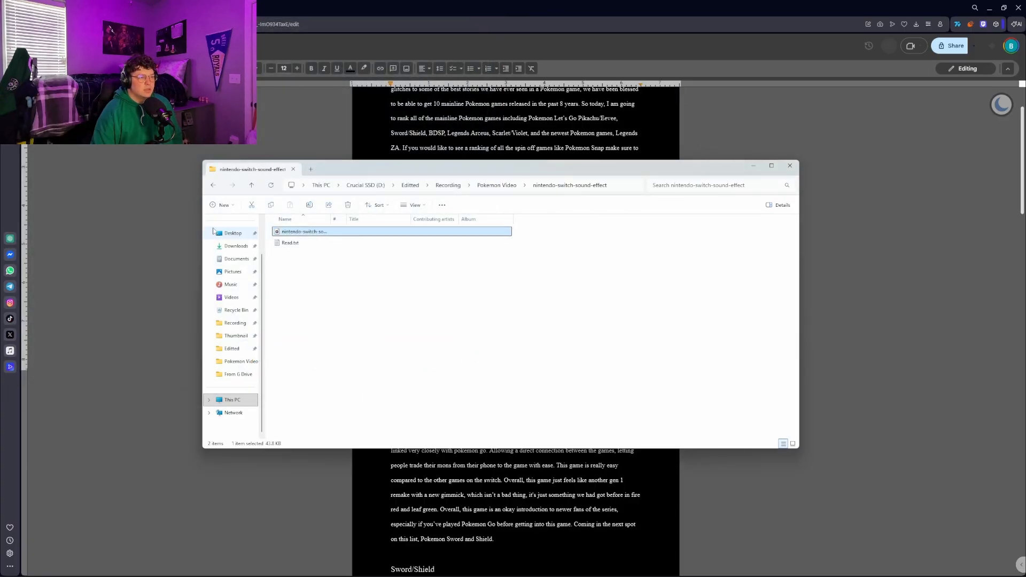
left_click(496, 185)
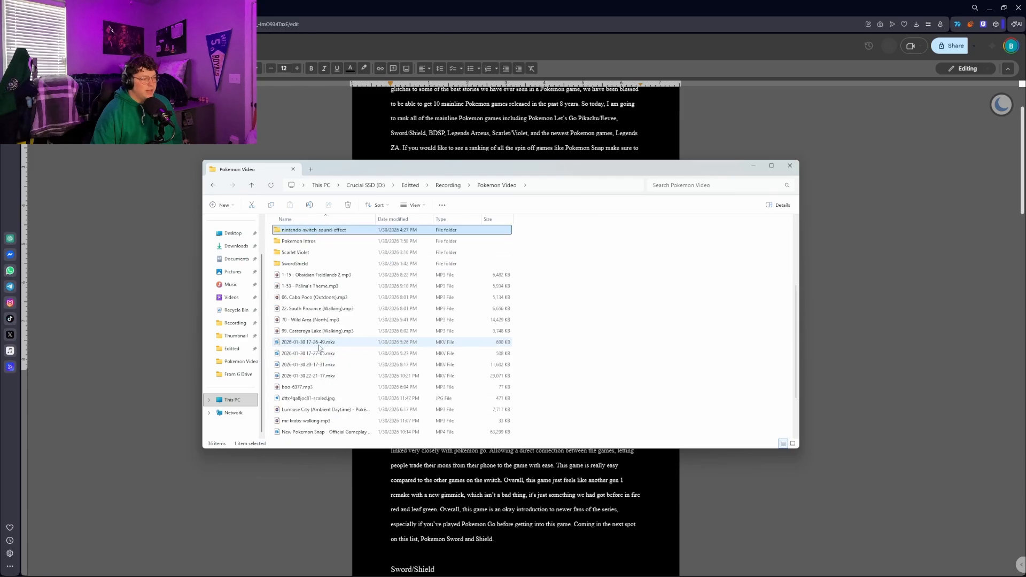
scroll(319, 347, "up", 2)
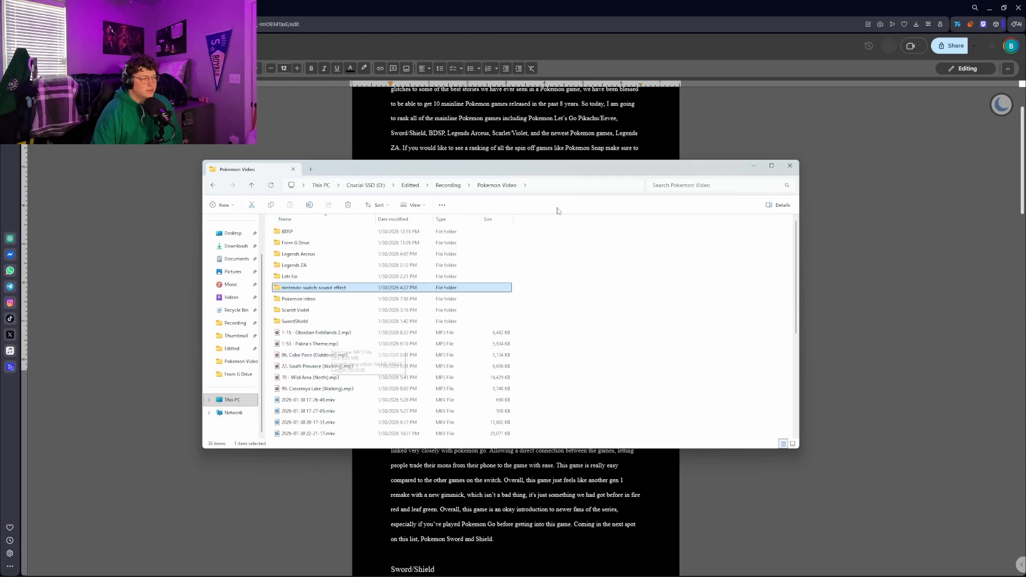
View the project folders in the parent Recording folder and reopen Pokemon Video
left_click(454, 187)
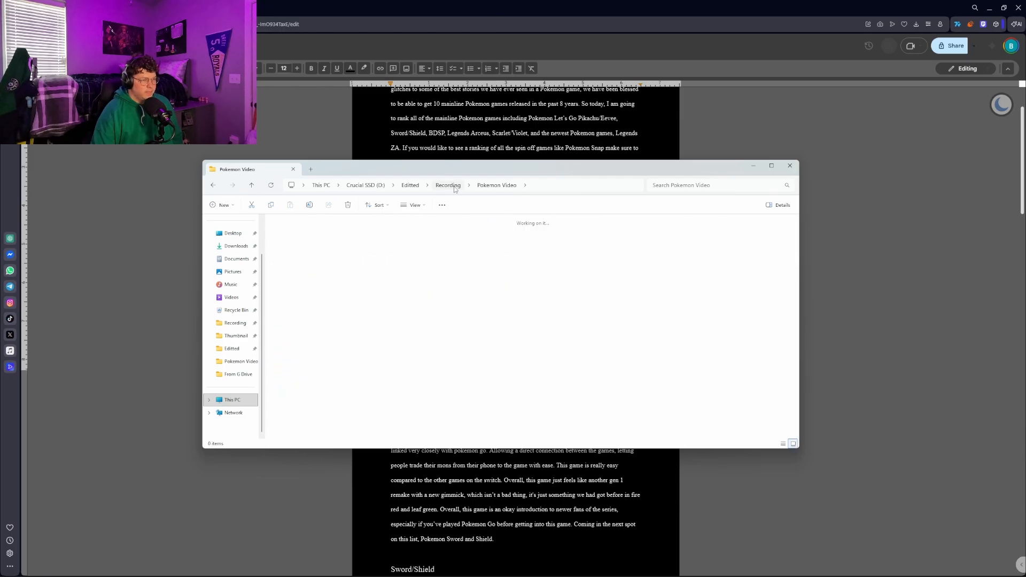
left_click(448, 329)
left_click(426, 254)
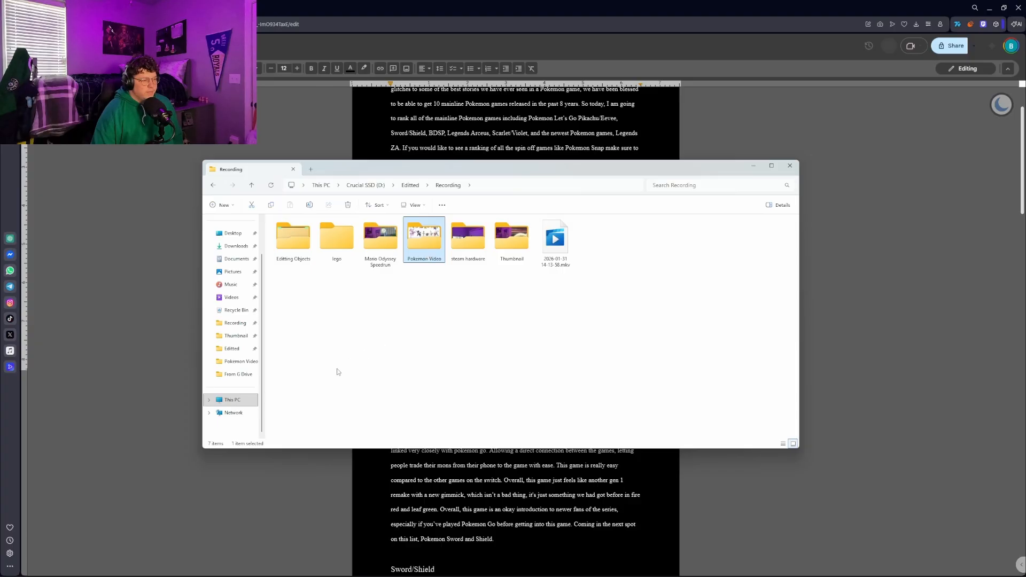
double_click(436, 253)
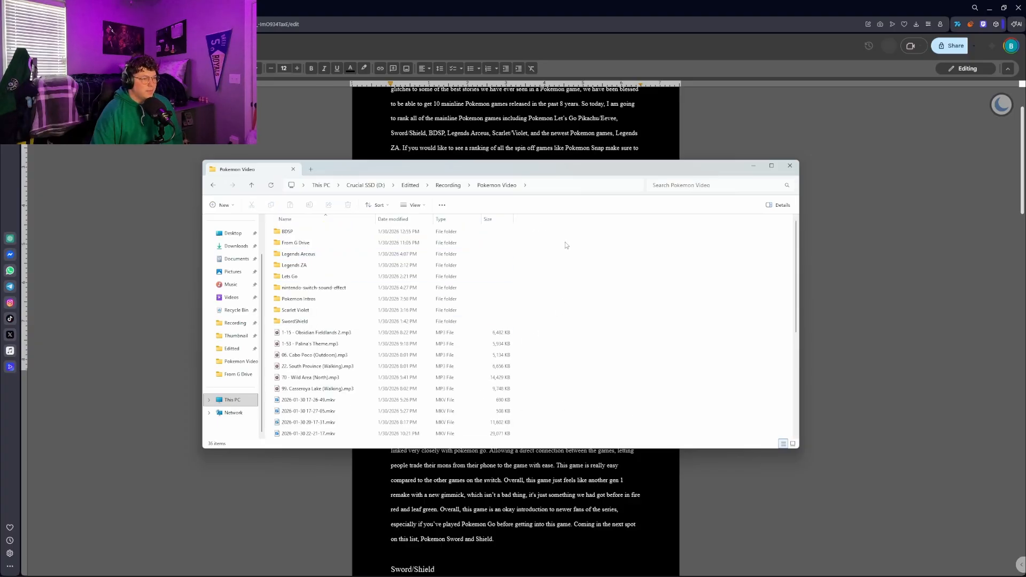
Select the loose audio, video and image files in Pokemon Video to survey them, and clear the selection
left_click_drag(562, 230, 400, 477)
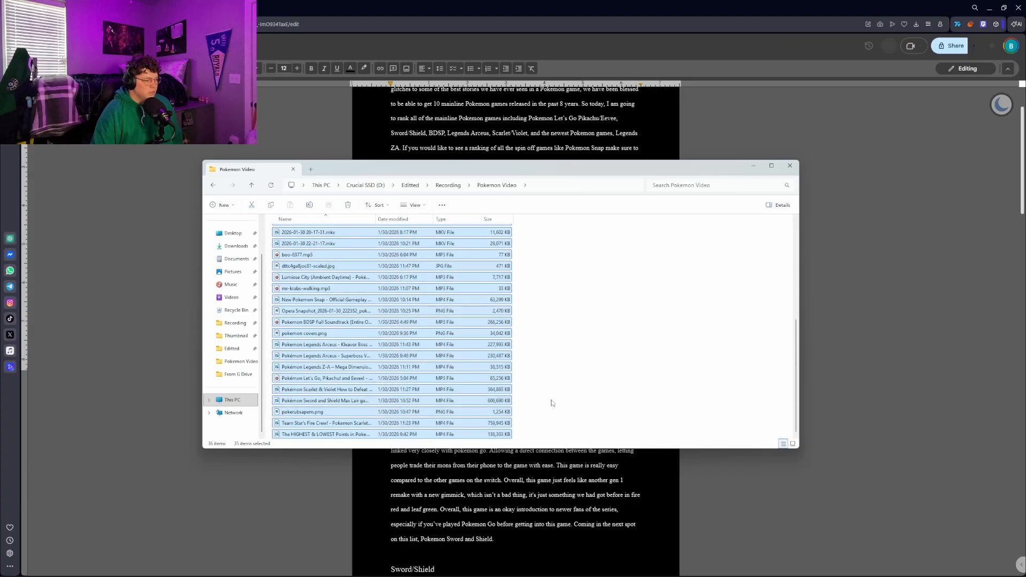
left_click_drag(525, 439, 384, 283)
left_click_drag(387, 202, 326, 335)
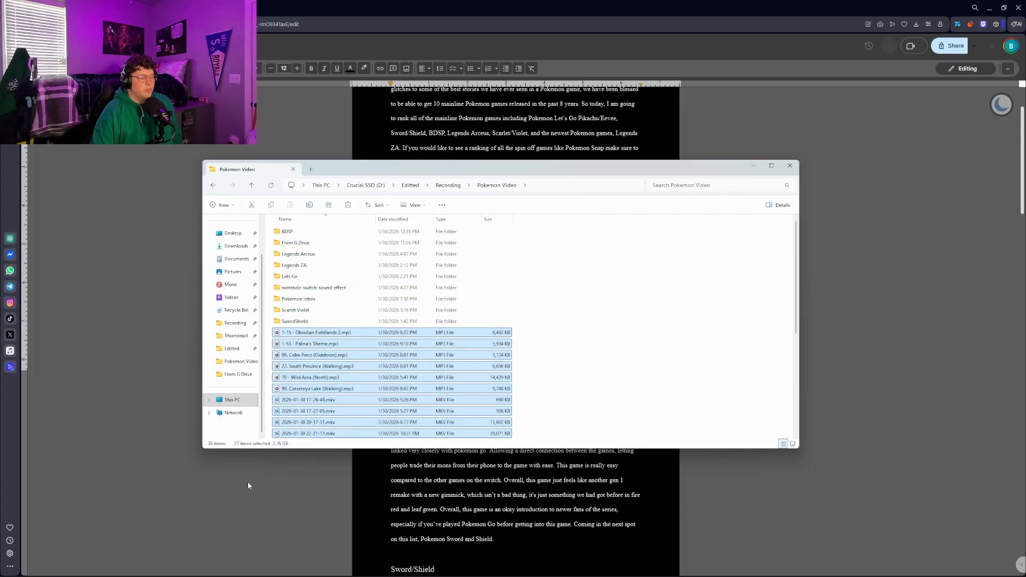
left_click(548, 344)
scroll(335, 397, "down", 6)
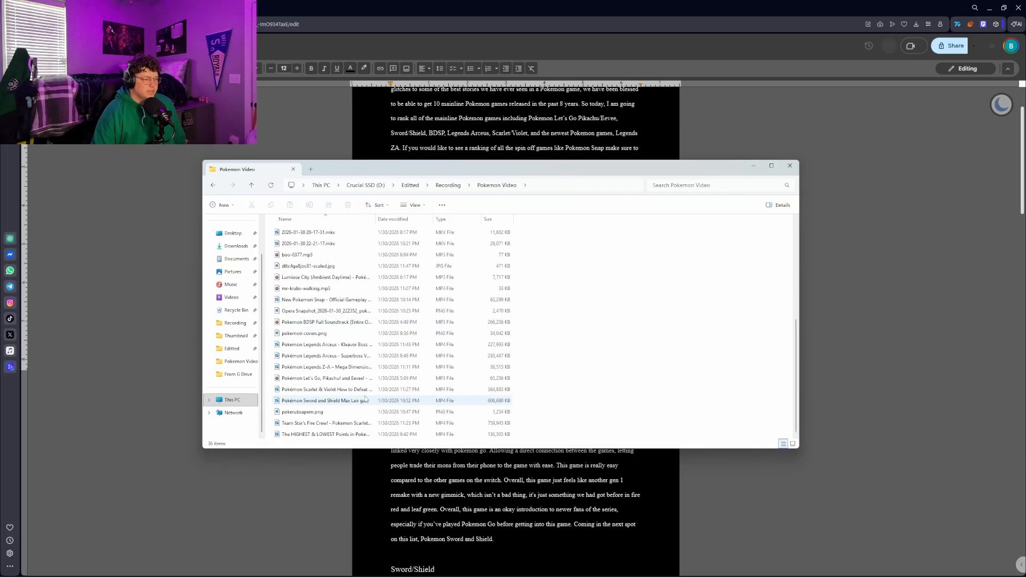
scroll(353, 406, "up", 6)
Look over all the clips in the SwordShield and Scarlet Violet folders, returning to Pokemon Video after each
double_click(310, 322)
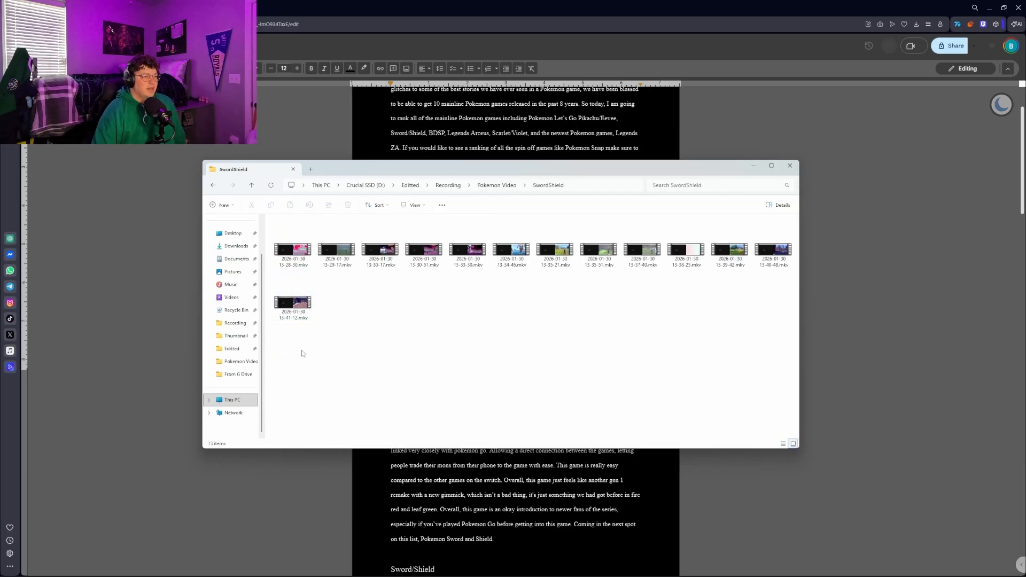
left_click_drag(302, 351, 720, 276)
key("alt+Left")
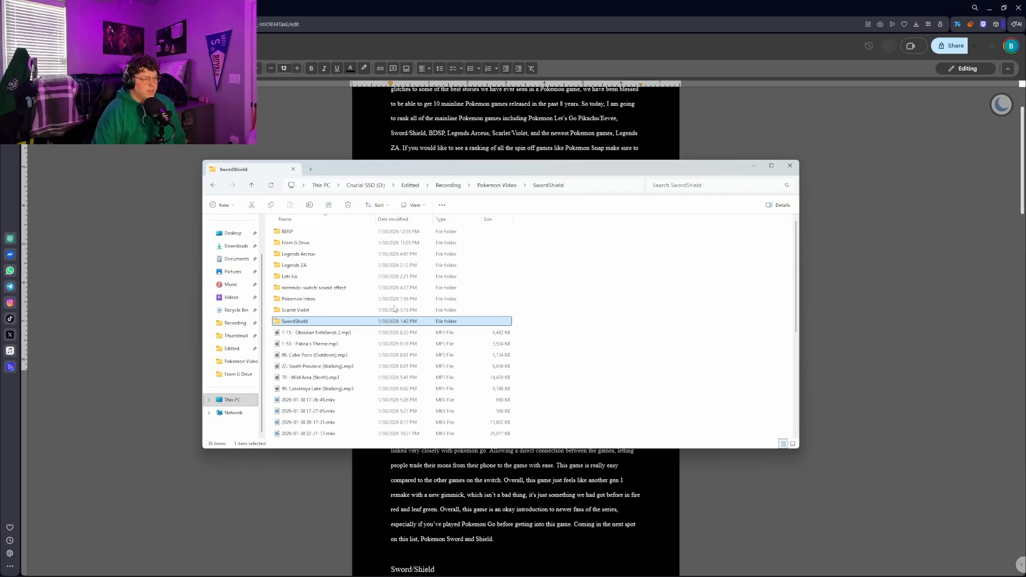
double_click(332, 310)
left_click_drag(307, 337, 773, 243)
left_click(415, 404)
key("alt+Left")
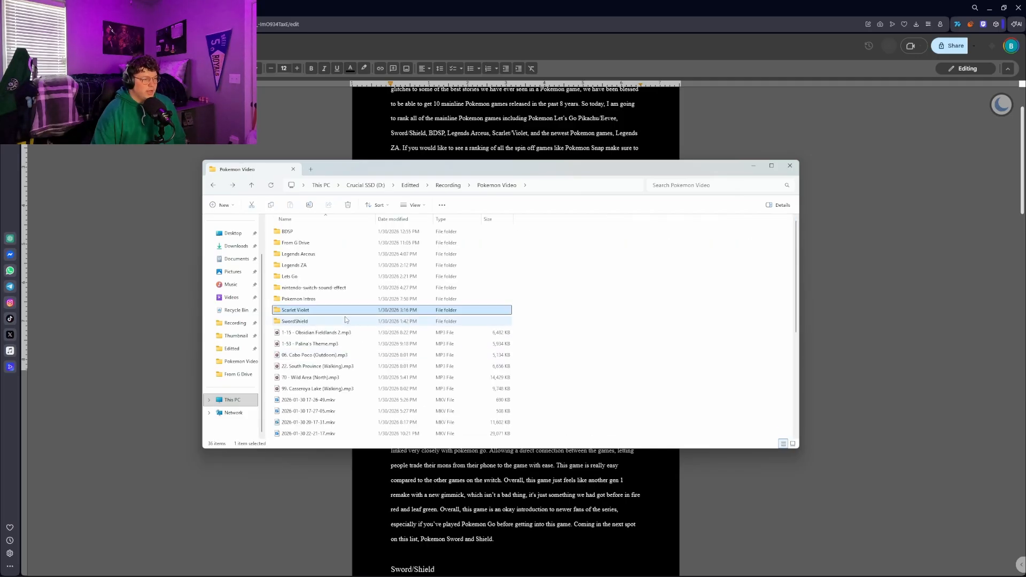
Survey the contents of the Pokemon Intros and nintendo-switch-sound-effect folders and go back to Pokemon Video
double_click(300, 293)
left_click_drag(291, 342, 622, 231)
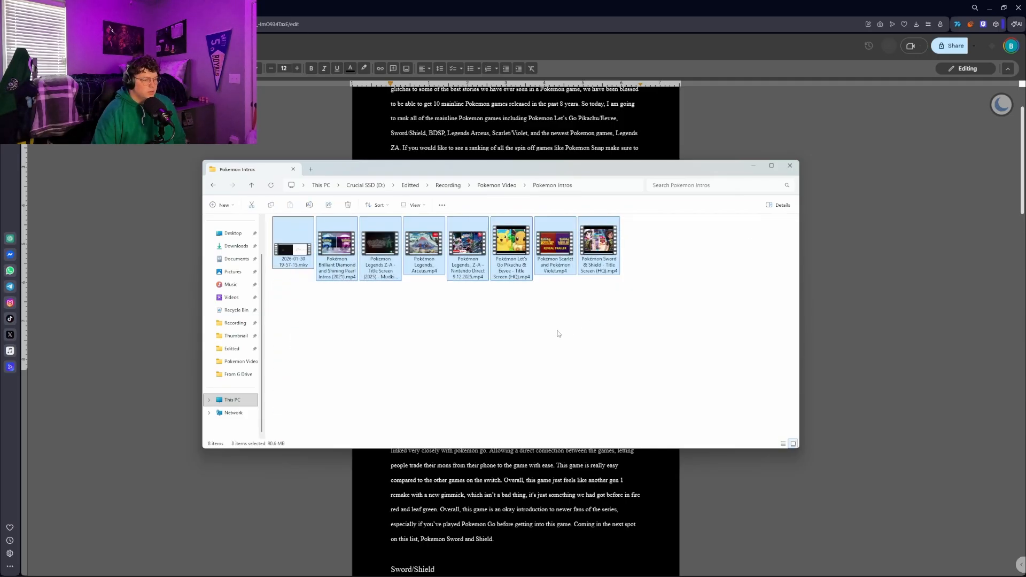
key("alt+Left")
double_click(374, 289)
left_click_drag(309, 330, 320, 252)
key("alt+Left")
Review the full set of clips in the Lets Go and Legends ZA folders, and return to Pokemon Video
double_click(351, 276)
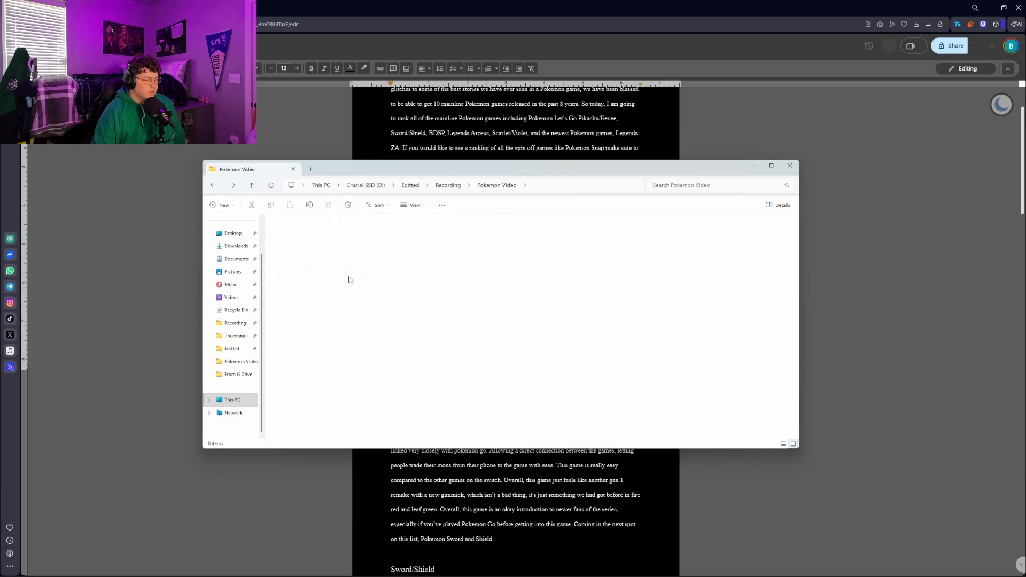
left_click_drag(292, 294, 597, 243)
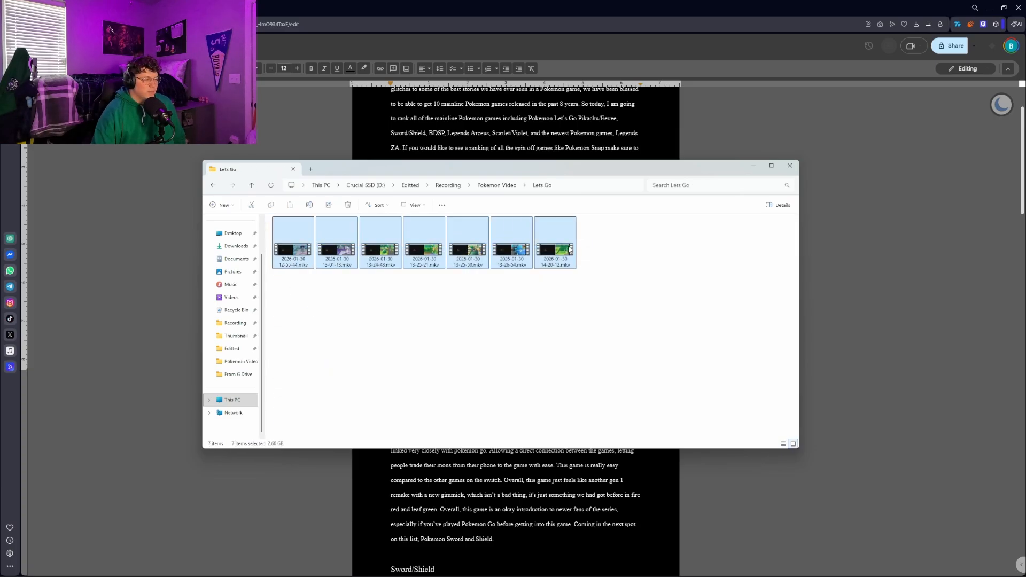
key("alt+Left")
double_click(327, 268)
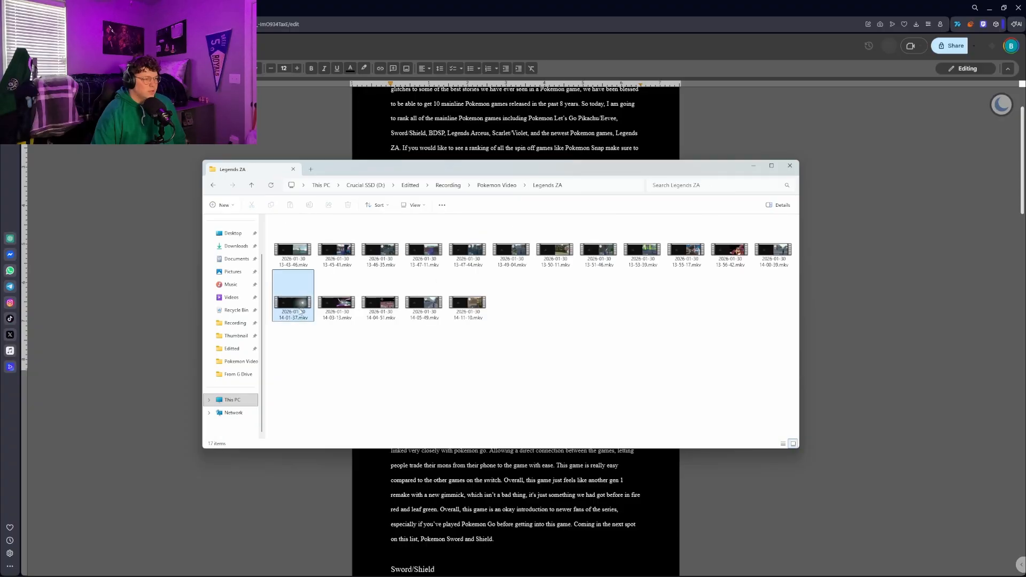
left_click_drag(279, 357, 774, 236)
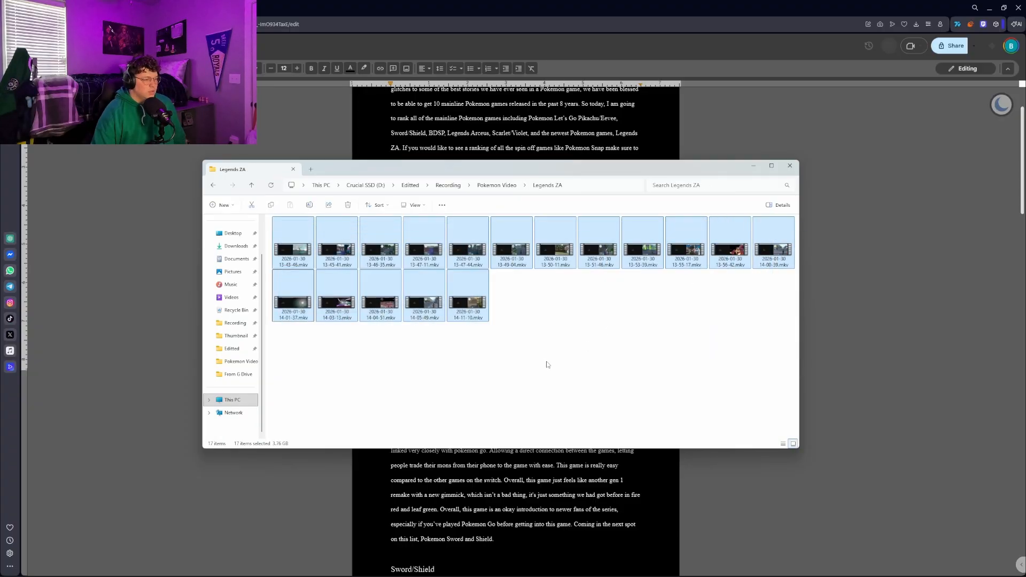
key("alt+Left")
Check the clips in the Legends Arceus folder and the photos and videos in From G Drive
double_click(323, 255)
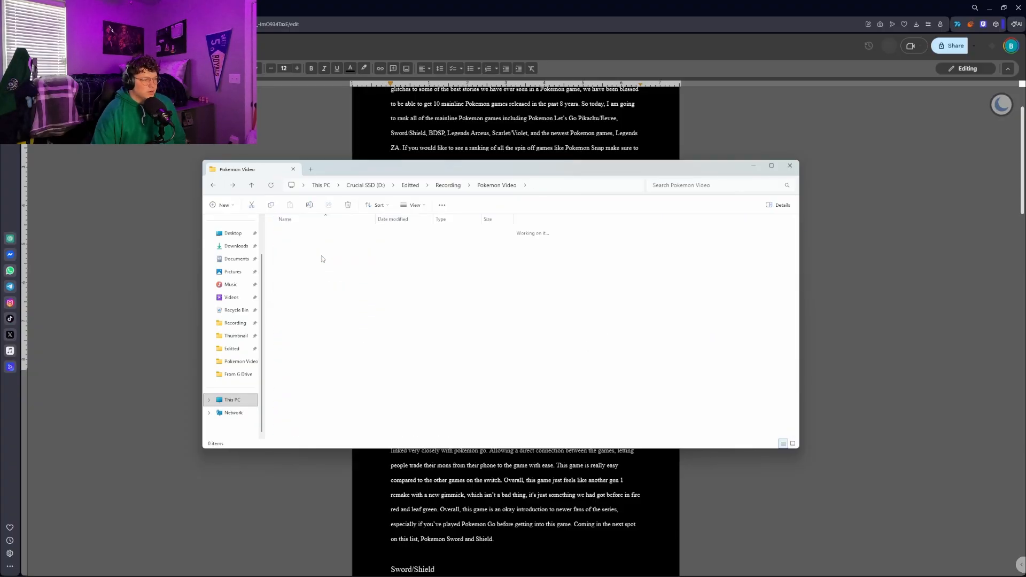
left_click_drag(292, 402, 754, 245)
left_click(531, 371)
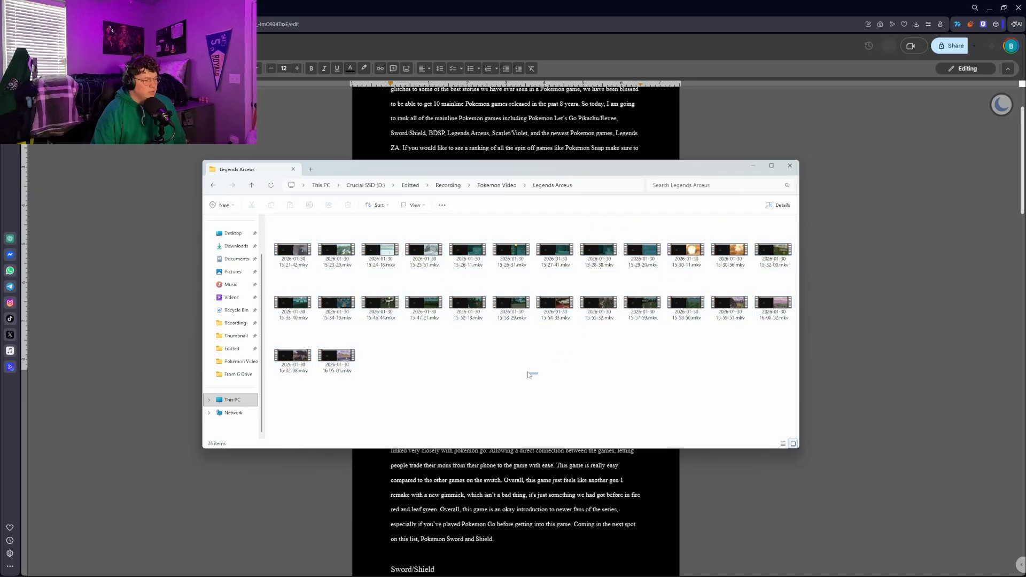
key("alt+Left")
double_click(358, 242)
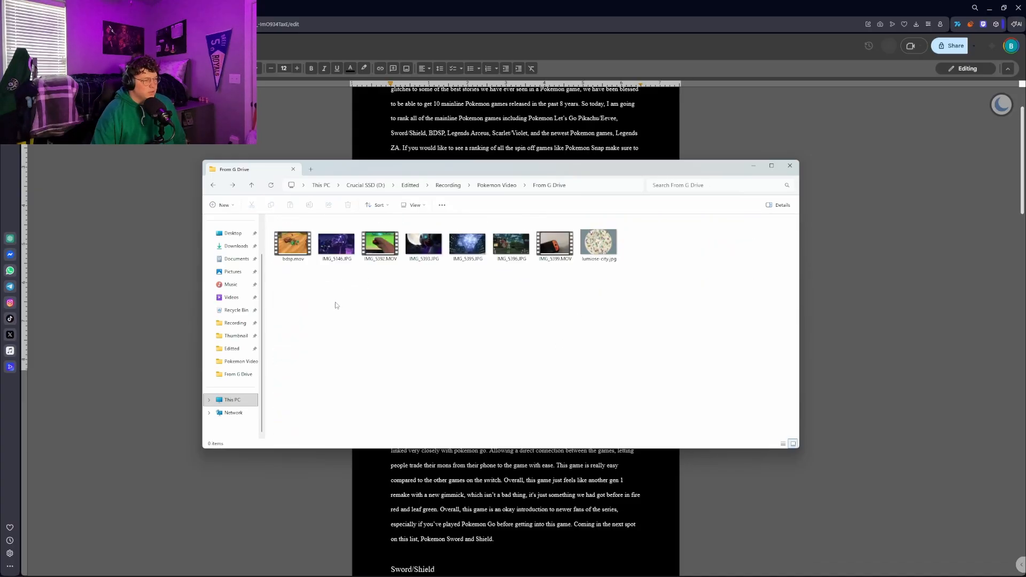
left_click_drag(302, 330, 649, 232)
key("alt+Left")
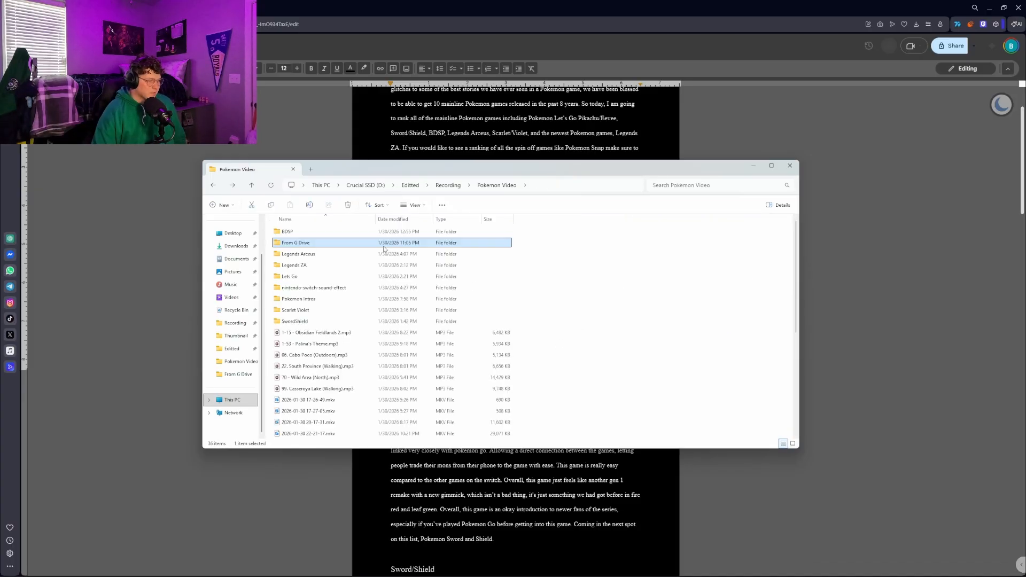
Examine the clips in the BDSP folder, return to Pokemon Video and minimize the window to reveal the script
double_click(342, 233)
left_click_drag(294, 340, 769, 239)
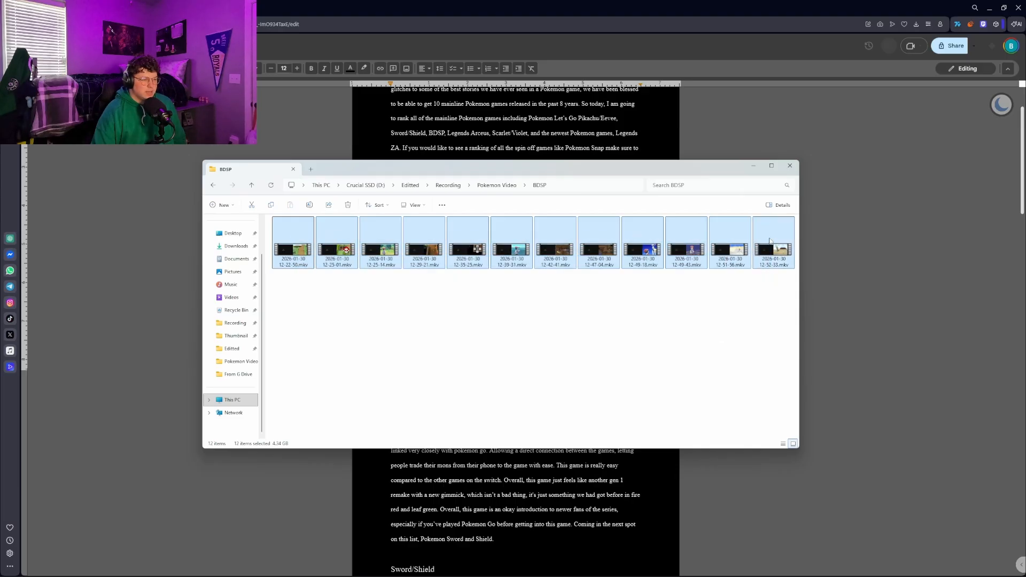
left_click(437, 359)
left_click_drag(289, 335, 791, 220)
key("alt+Left")
left_click(595, 325)
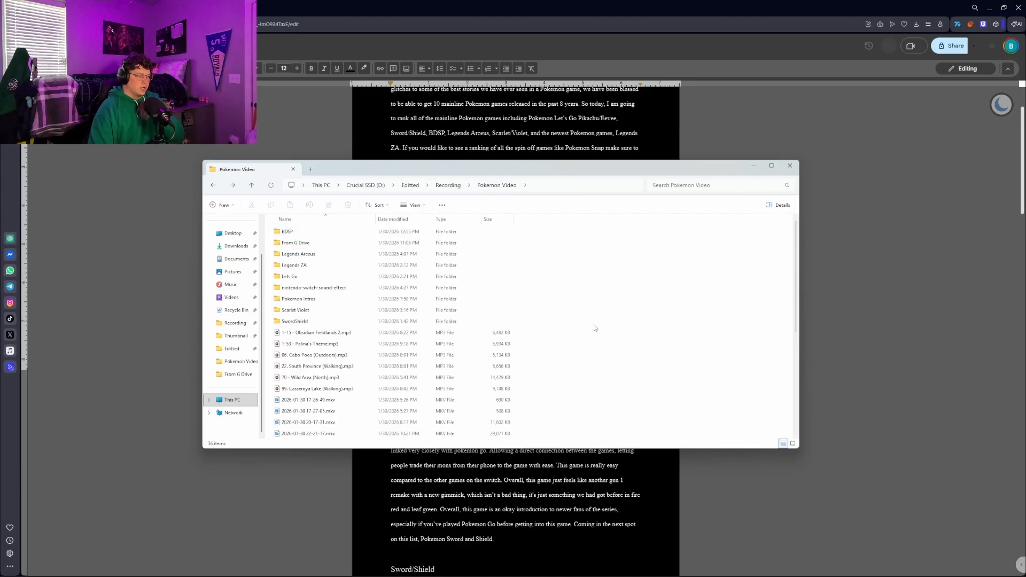
left_click(753, 166)
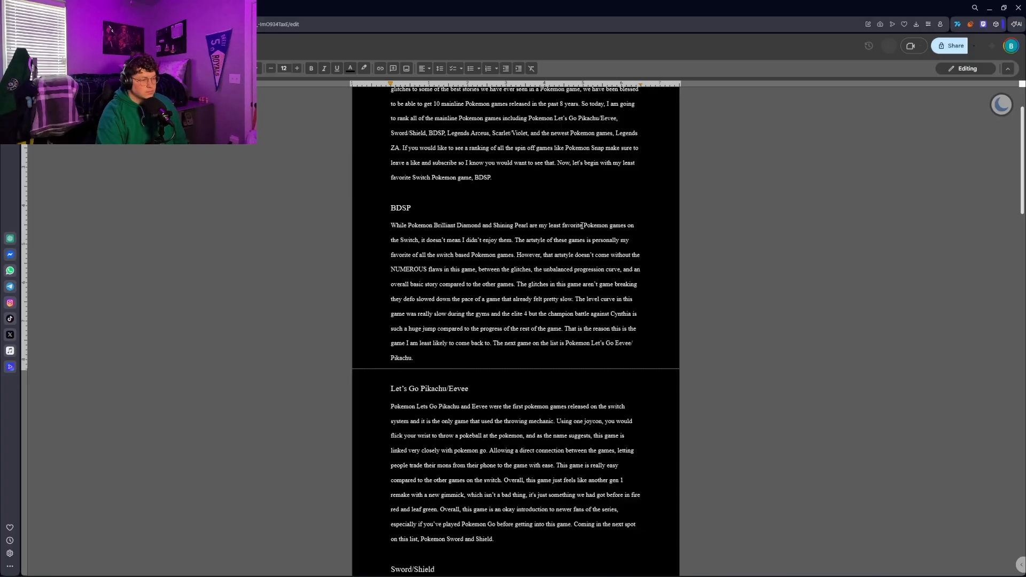
Read down the script to the Sword/Shield section and highlight the start of the "FIRST Pokemon games that had DLC" line
scroll(489, 229, "down", 3)
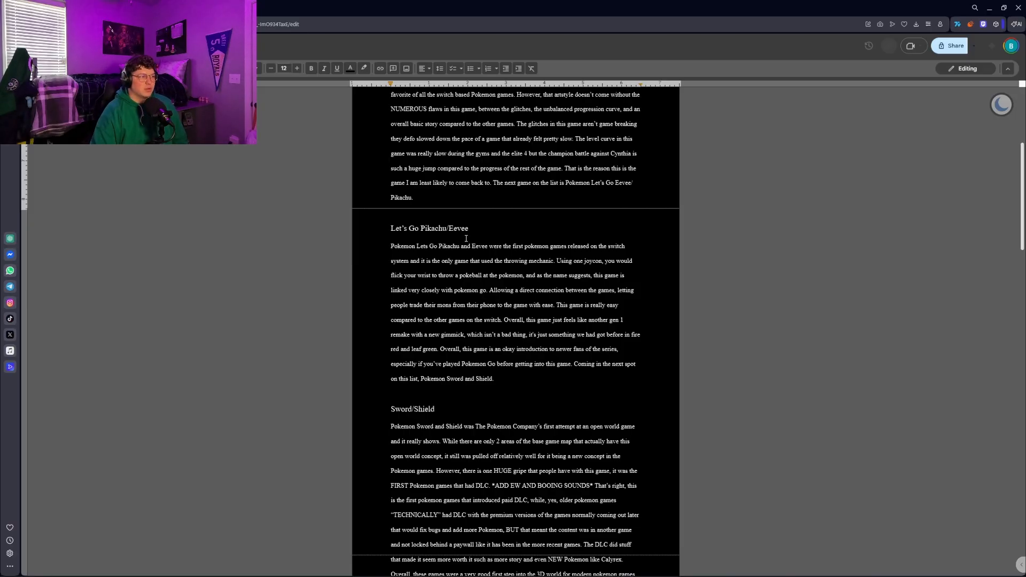
scroll(476, 262, "down", 3)
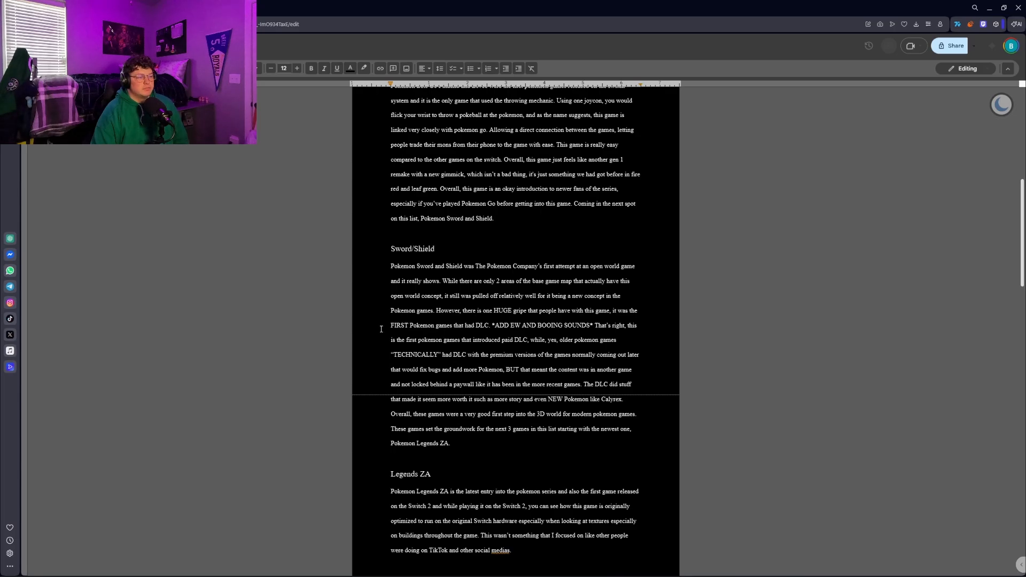
scroll(381, 329, "down", 1)
left_click_drag(391, 285, 447, 285)
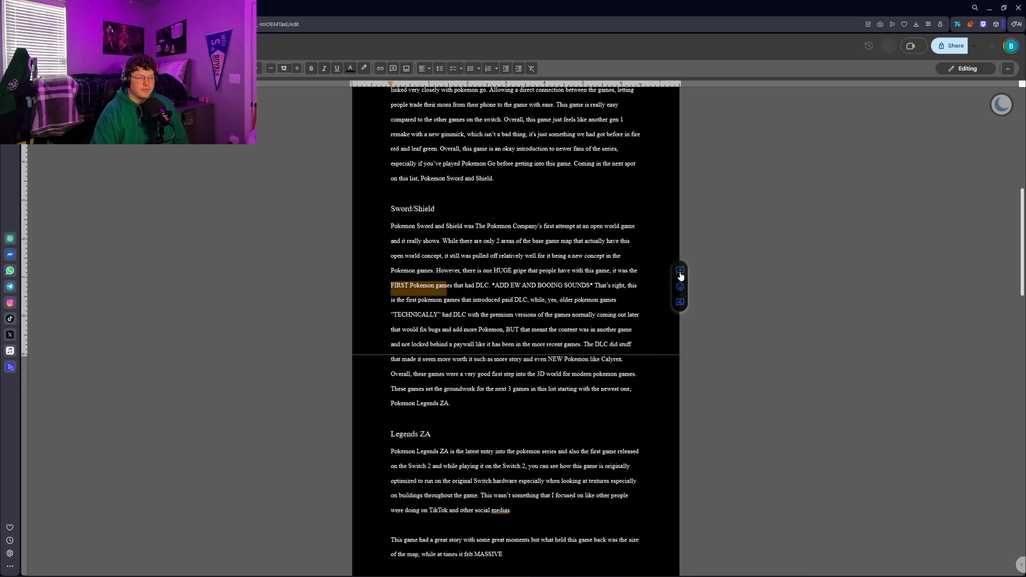
Highlight the "had DLC. *ADD EW AND BOOING SOUNDS* That's right" text in the Sword/Shield section, and clear the selection
left_click(562, 285)
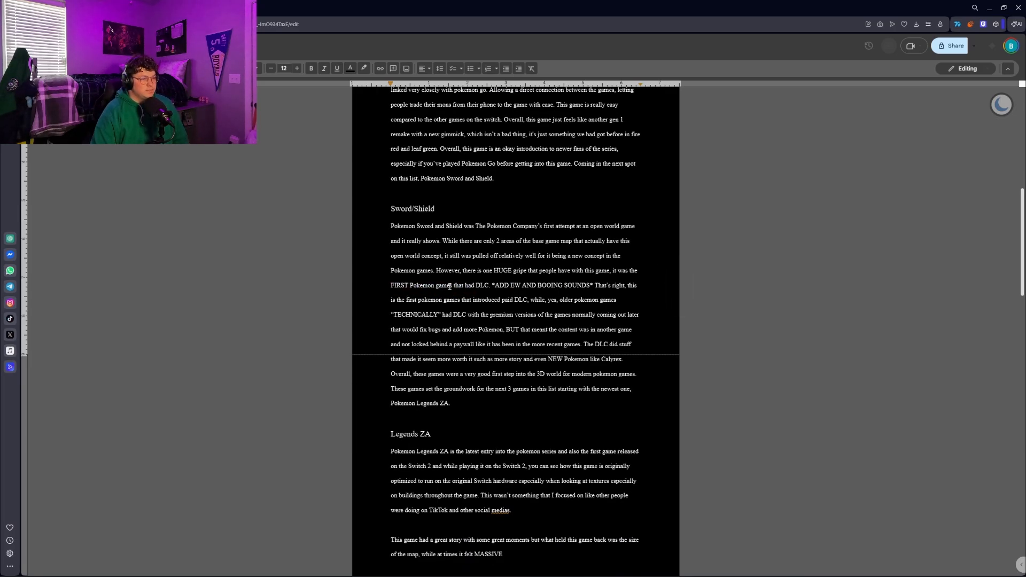
left_click_drag(469, 286, 627, 286)
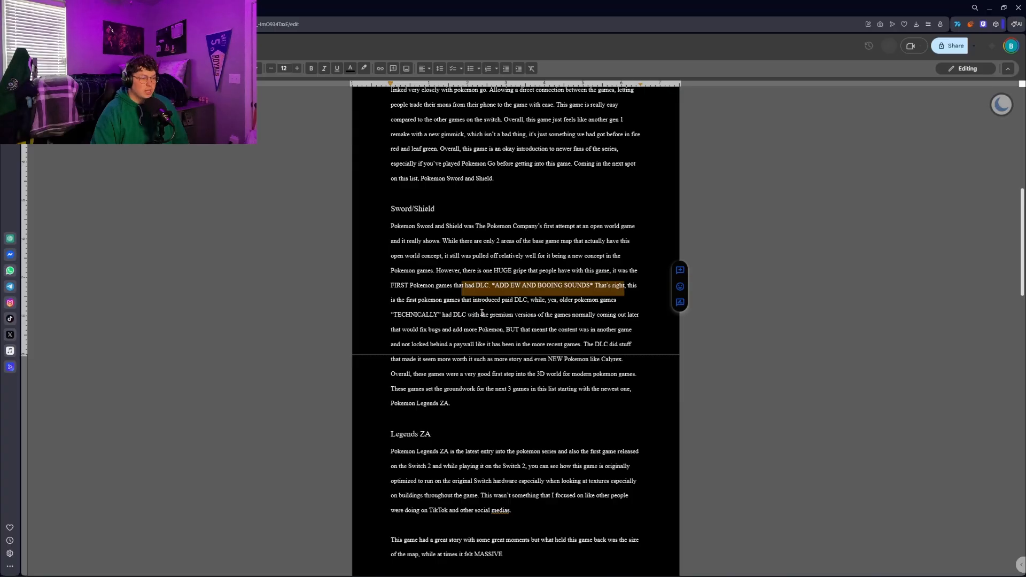
left_click(471, 300)
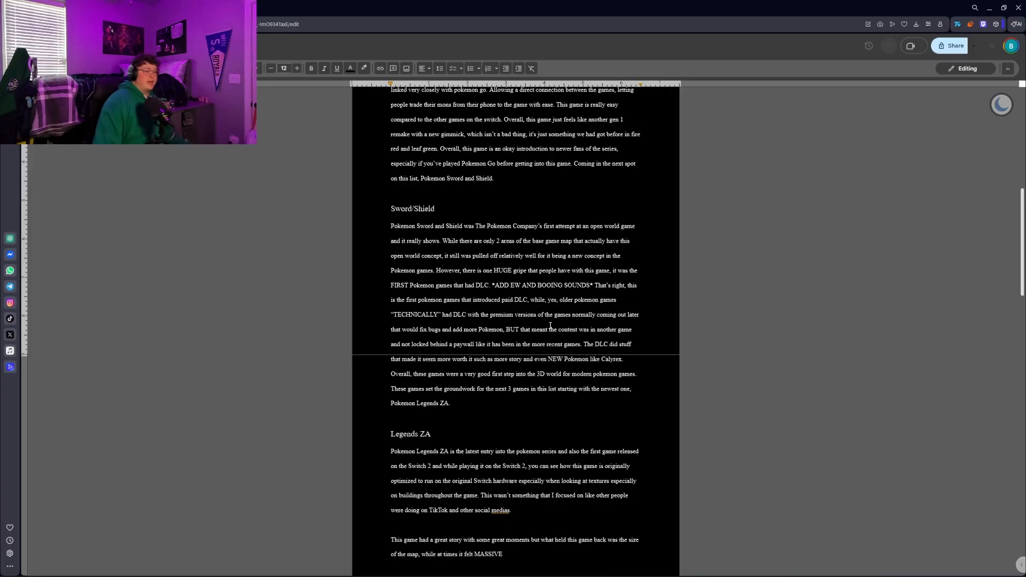
Read through the Legends ZA section of the script down to its closing paragraph
scroll(500, 316, "down", 5)
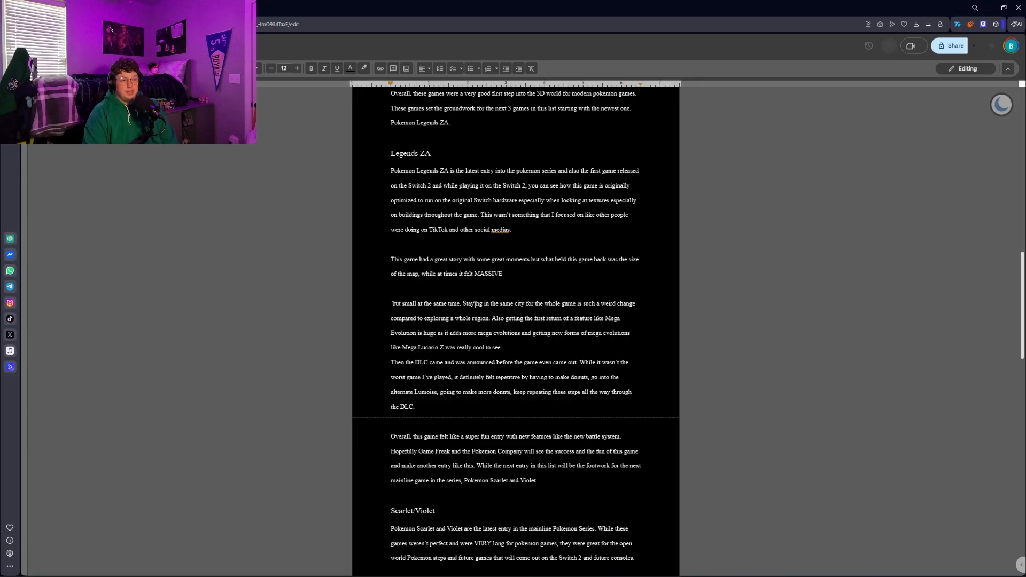
scroll(632, 173, "down", 1)
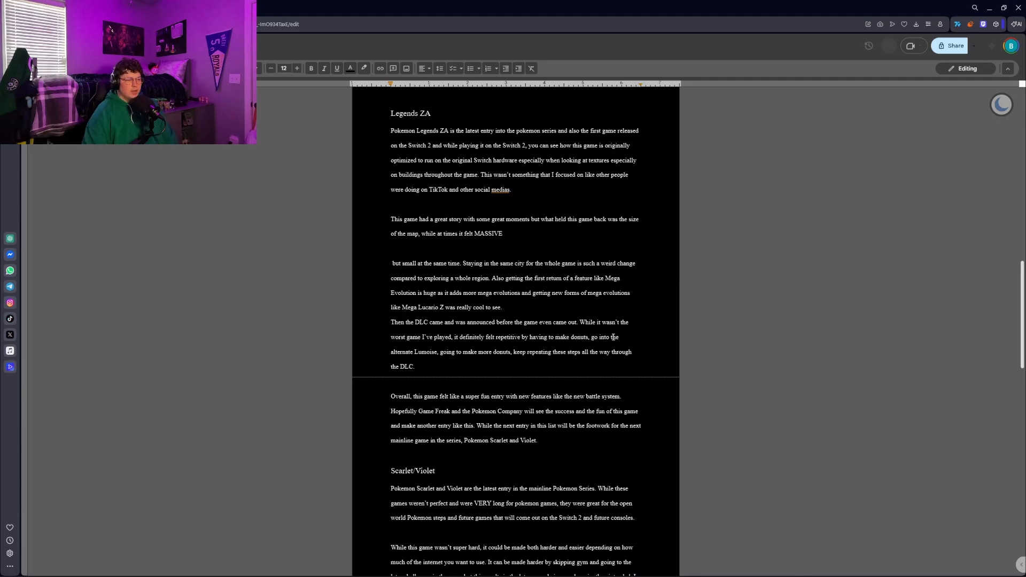
scroll(659, 305, "down", 1)
scroll(659, 305, "down", 2)
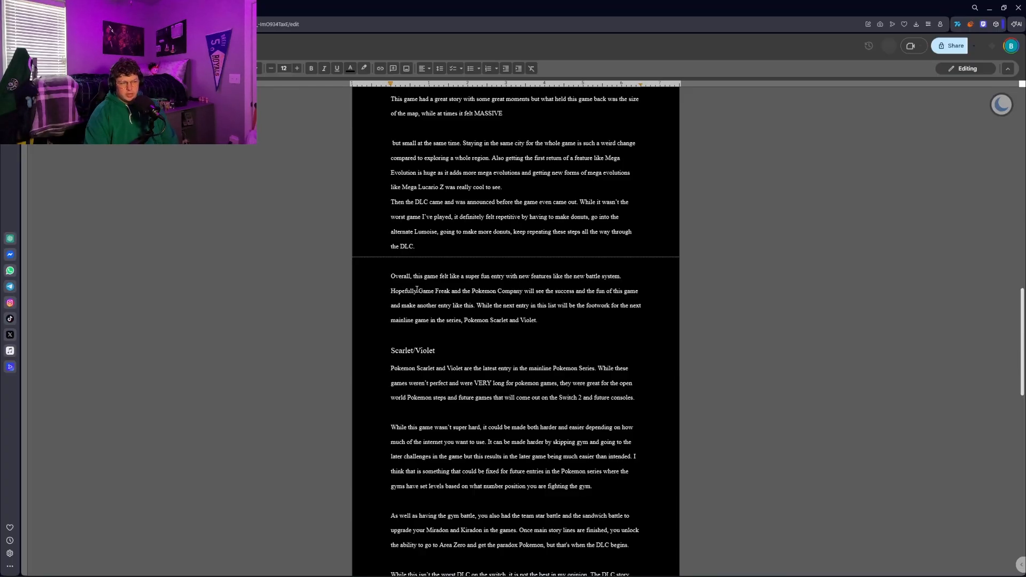
Trace the Legends ZA closing paragraph line by line from "Overall, this game felt" to "Pokemon Scarlet and Violet", clearing each highlight
left_click_drag(430, 281, 600, 281)
left_click(581, 281)
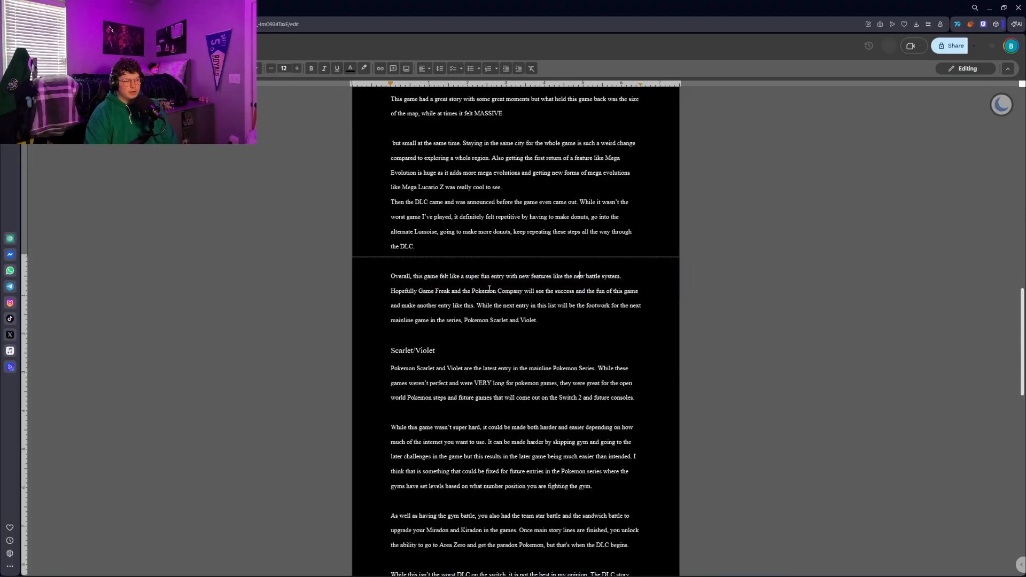
left_click_drag(474, 296, 529, 295)
left_click(592, 294)
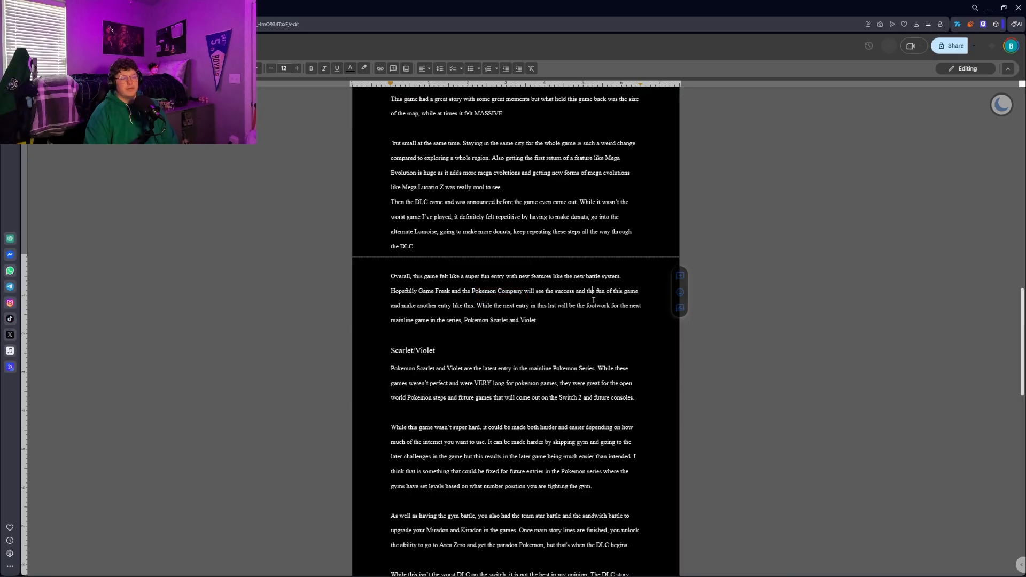
left_click_drag(431, 308, 588, 300)
left_click(587, 308)
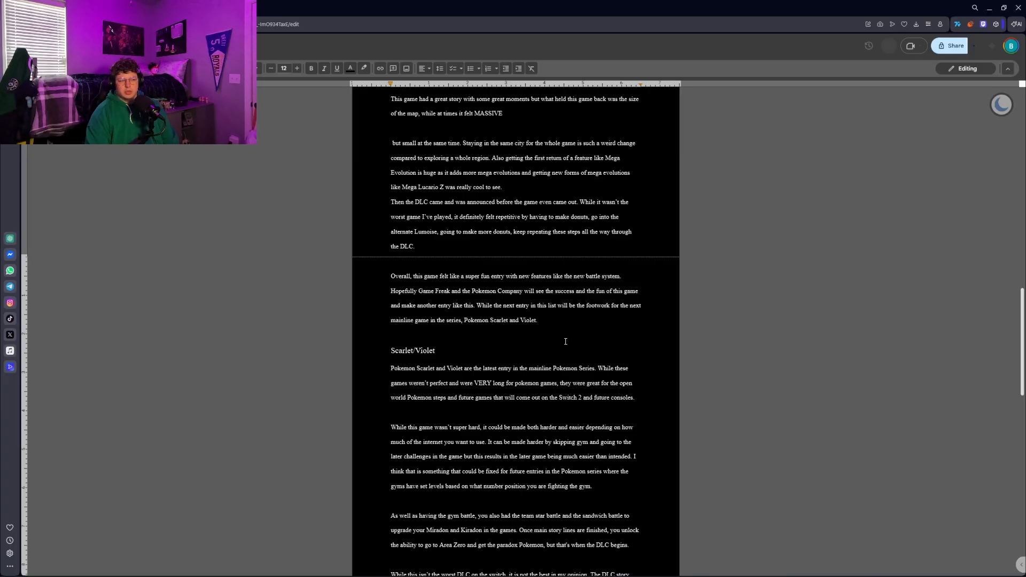
left_click(549, 323)
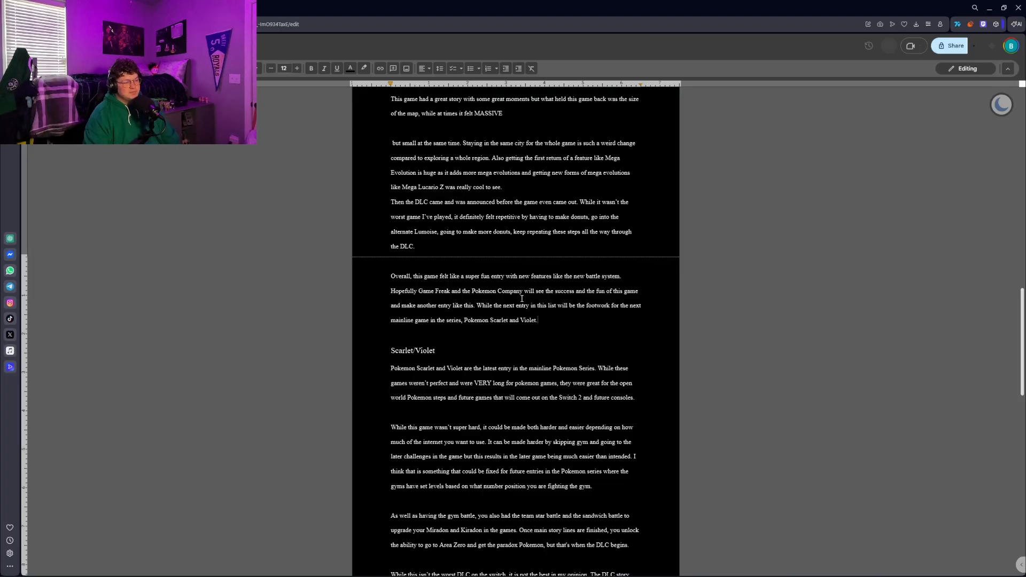
Read the Scarlet/Violet section and briefly highlight the words about the DLC at the end of the Area Zero paragraph
scroll(522, 299, "down", 2)
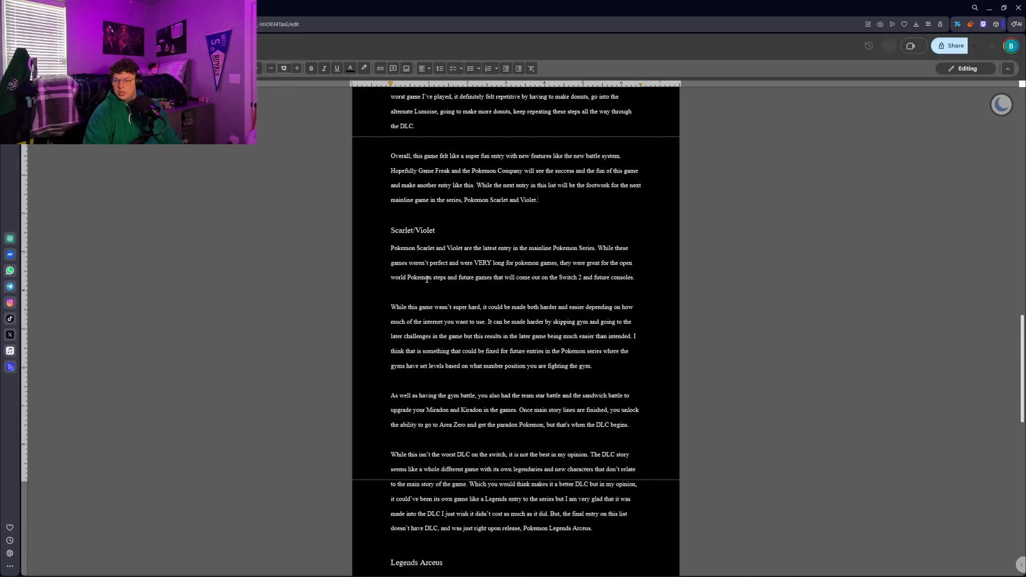
scroll(444, 319, "down", 1)
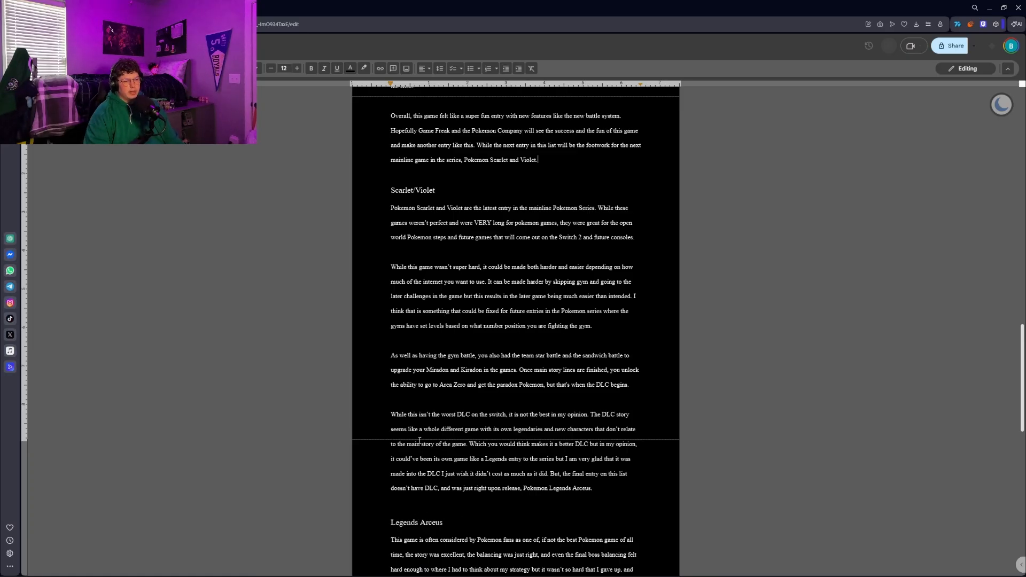
left_click_drag(585, 384, 611, 385)
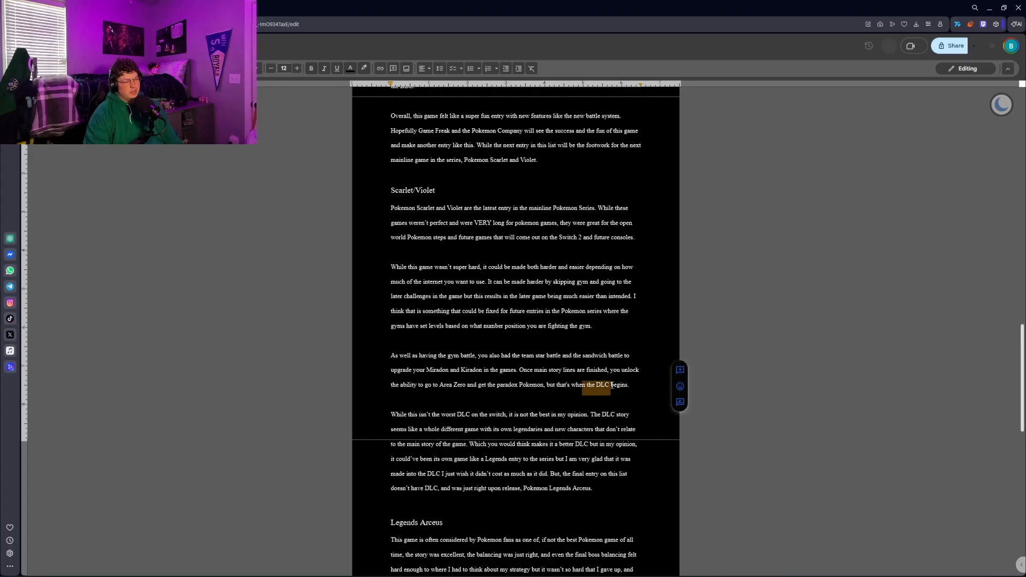
left_click(610, 385)
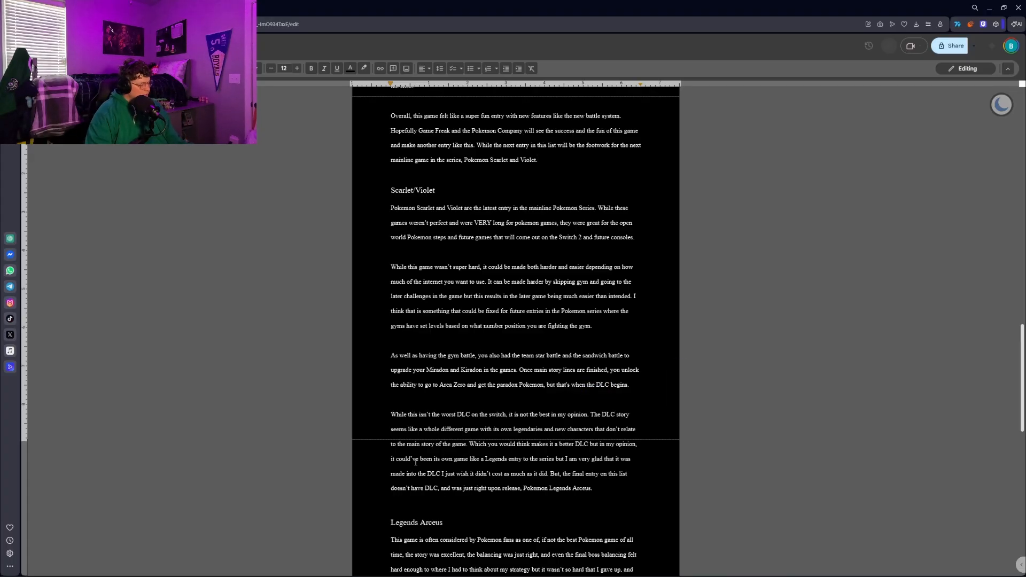
key("alt+Tab")
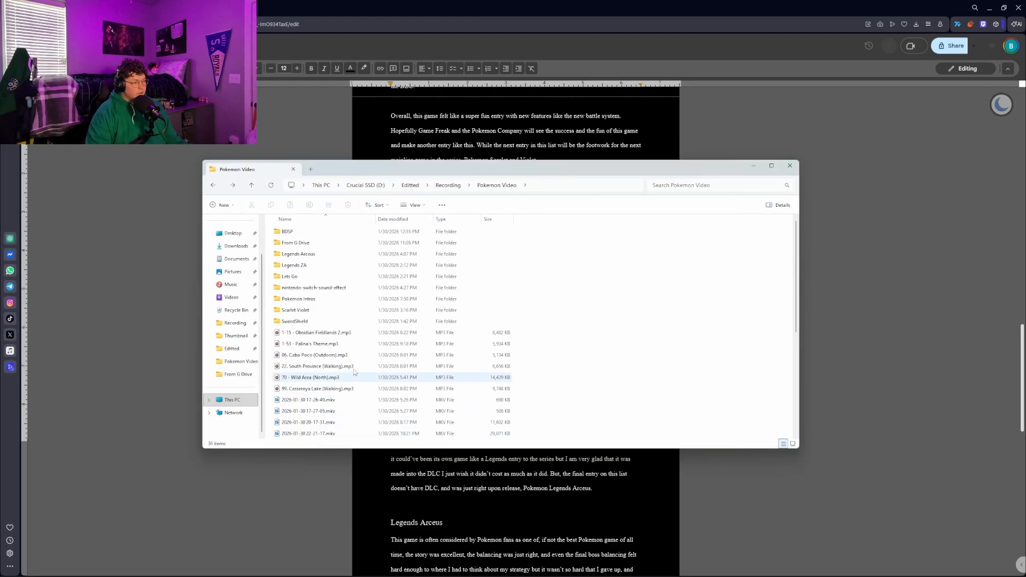
scroll(314, 272, "down", 5)
double_click(313, 269)
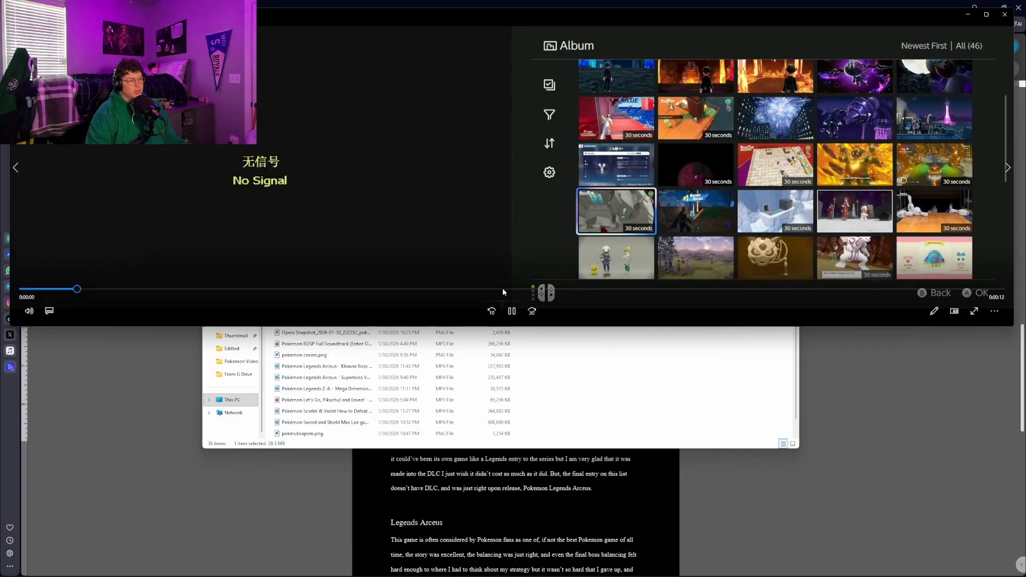
left_click(448, 207)
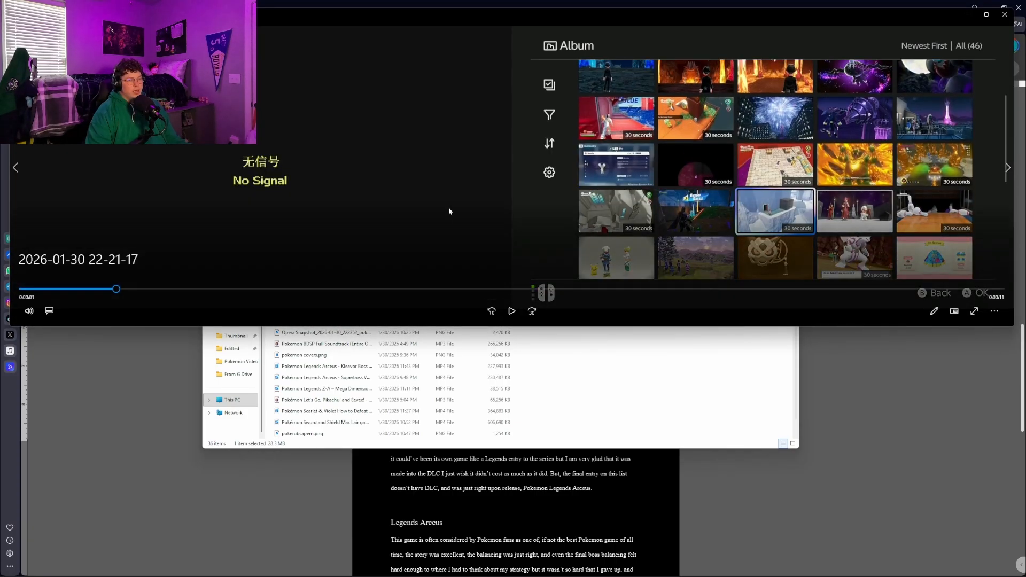
left_click_drag(117, 289, 338, 275)
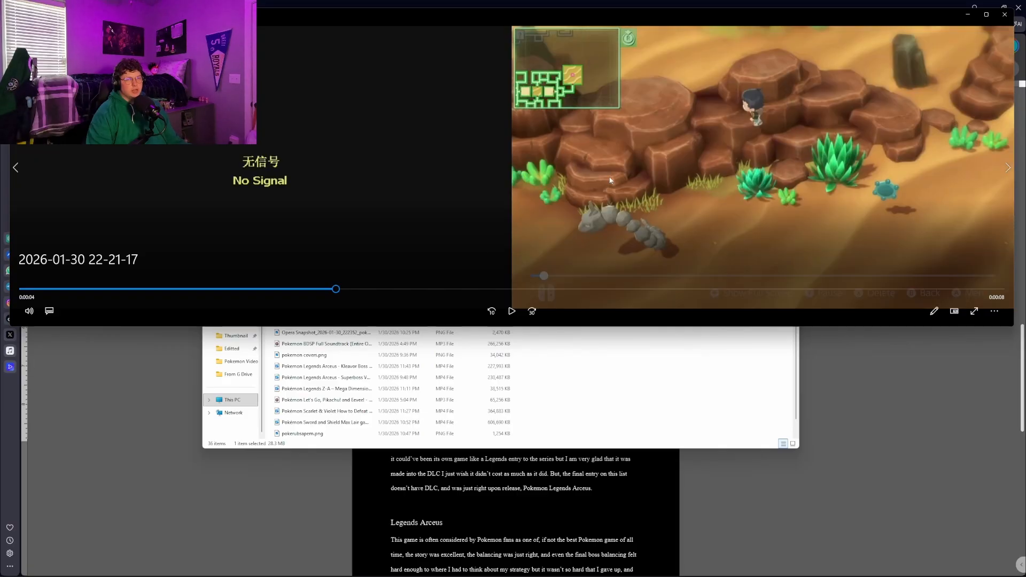
Check the store page clips for the Pokémon Sword Expansion Pass and The Hidden Treasure of Area Zero DLC, and close the player
left_click(1007, 168)
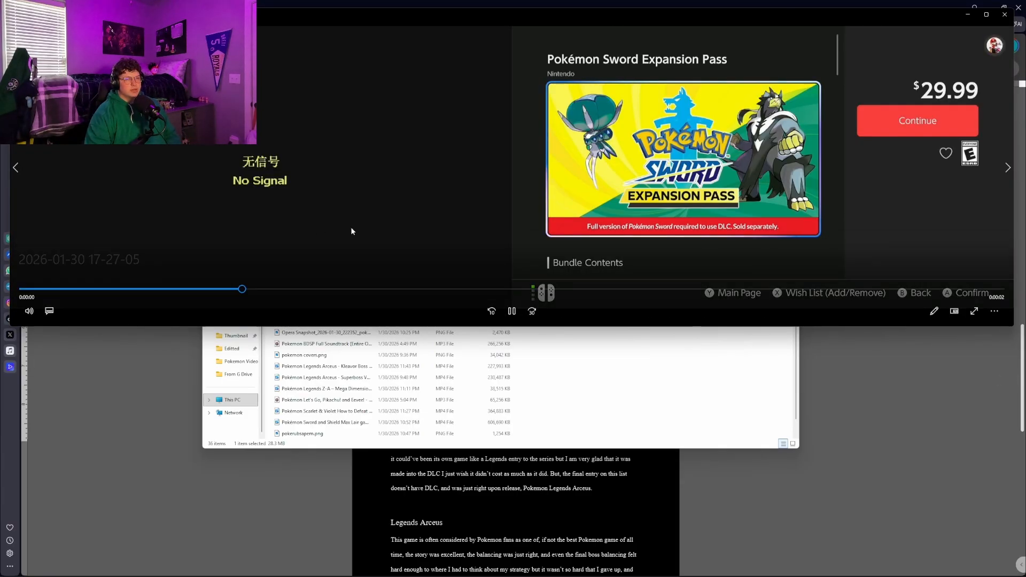
left_click(512, 312)
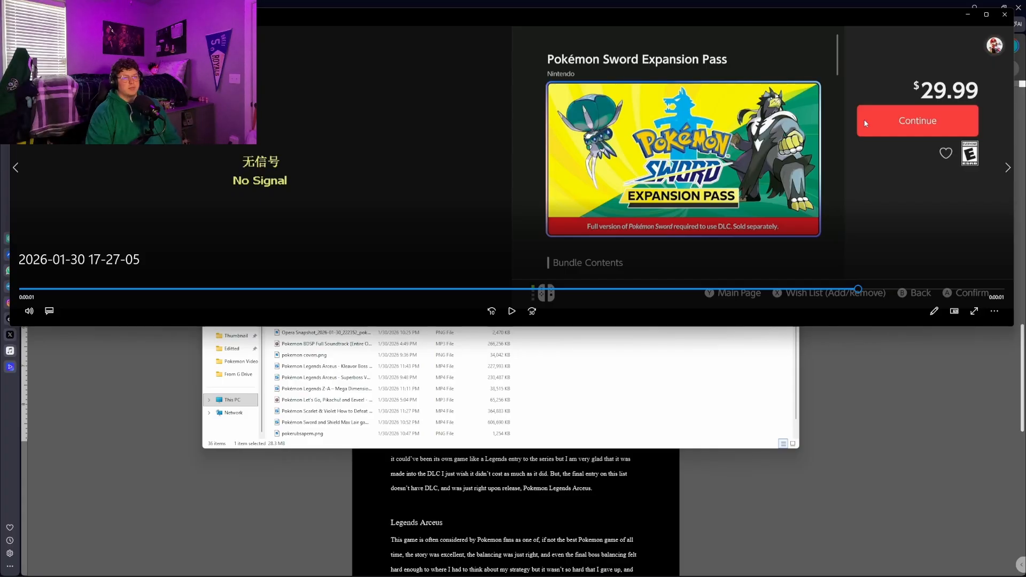
key("Left")
key("Left")
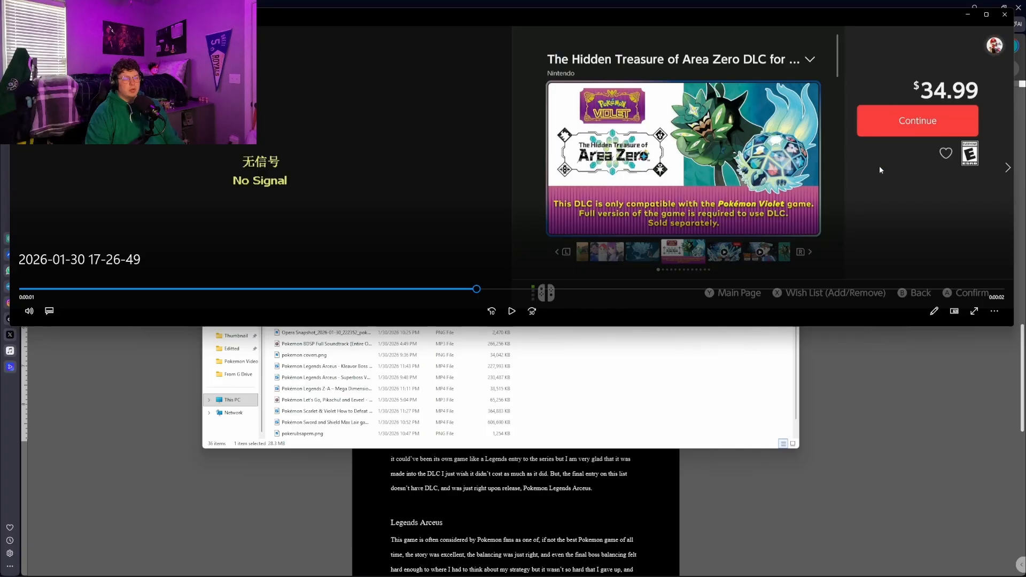
left_click(1004, 15)
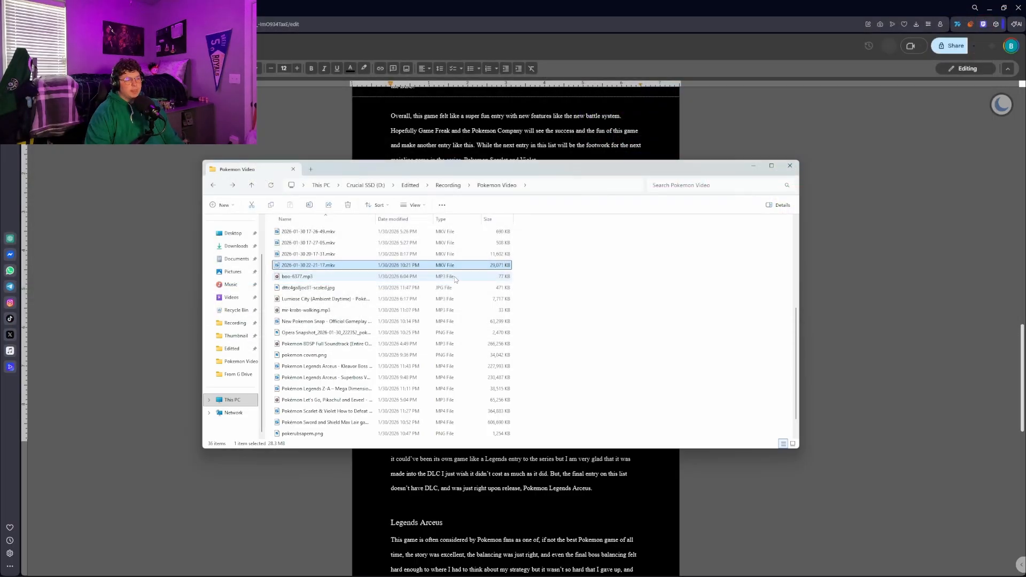
Return to the script and read on from the Scarlet/Violet section through Legends Arceus to the Outro
left_click(896, 142)
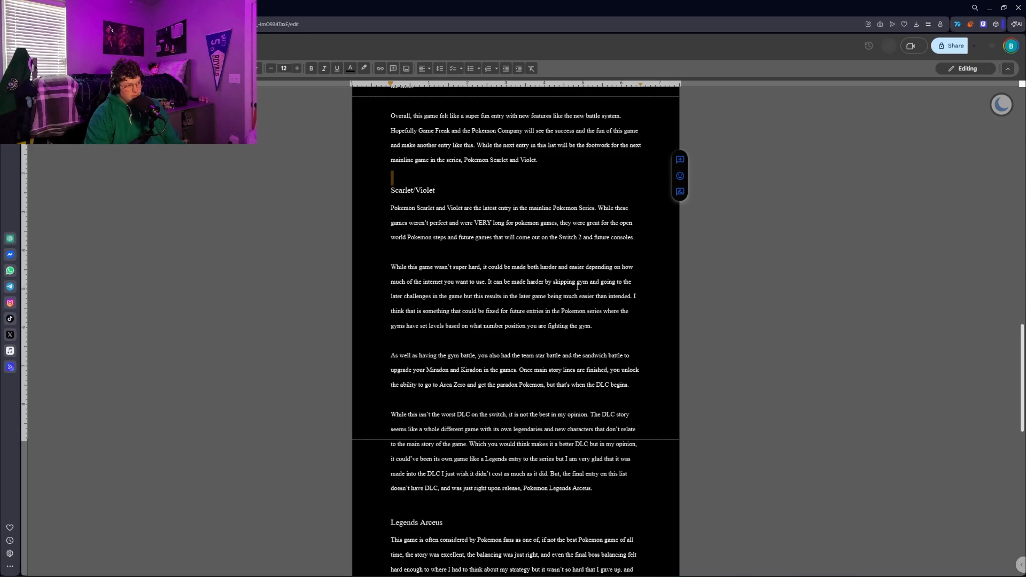
left_click(575, 311)
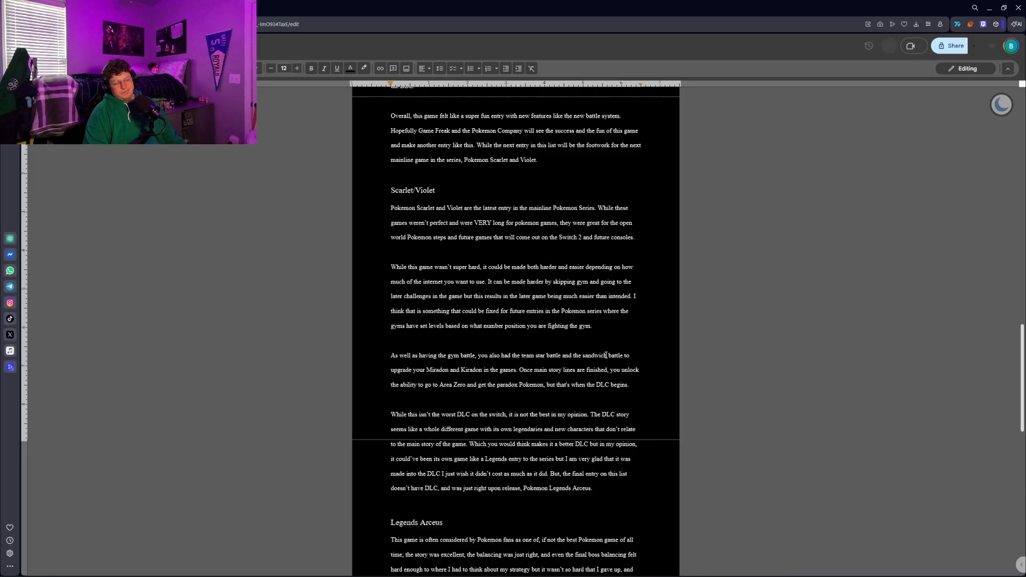
scroll(605, 355, "down", 8)
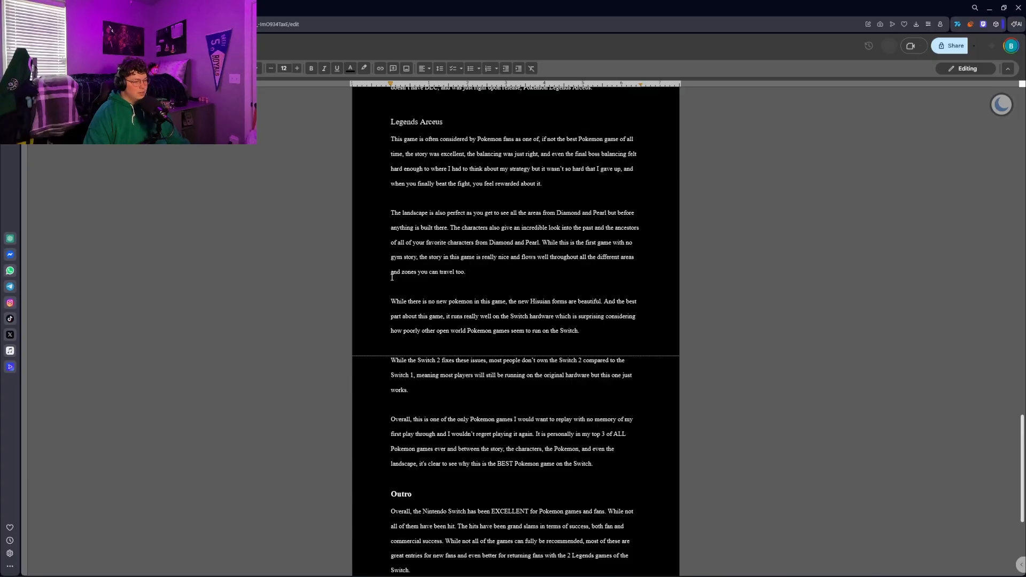
key("alt+Tab")
scroll(374, 278, "up", 5)
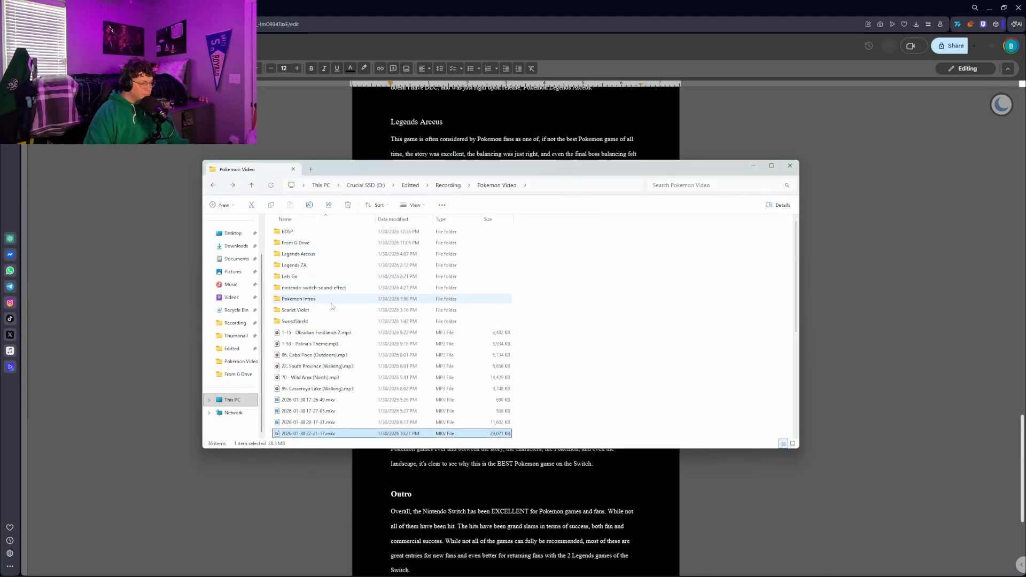
double_click(299, 254)
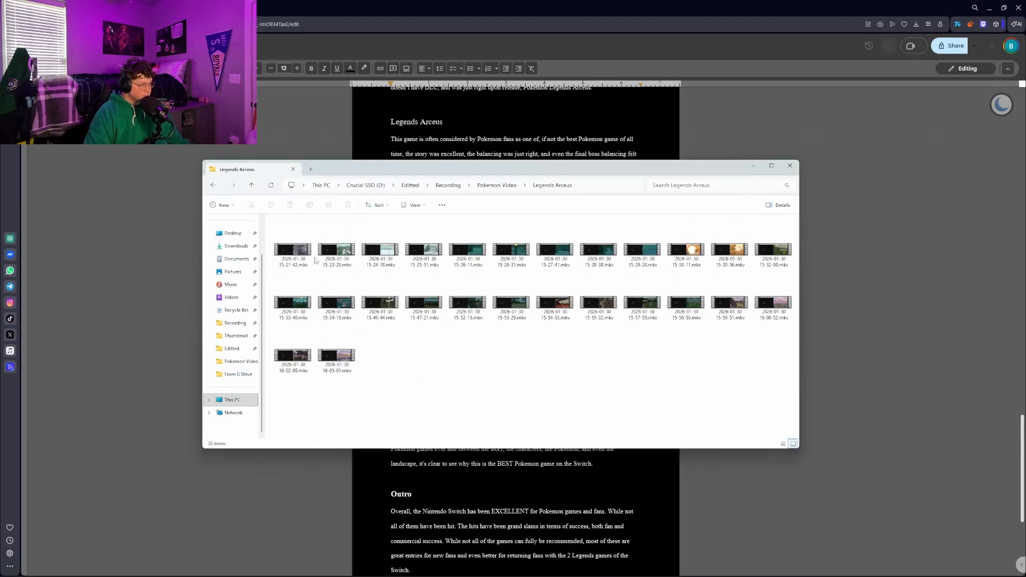
double_click(323, 362)
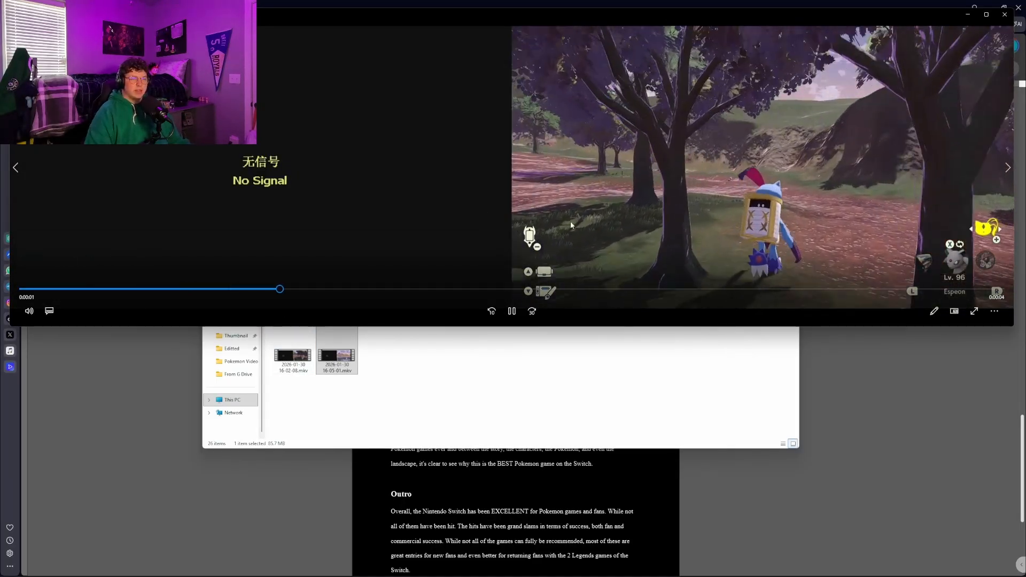
Go back clip by clip through the earlier Legends Arceus recordings, past the landscape and village footage, to the Gyarados battle
left_click(21, 165)
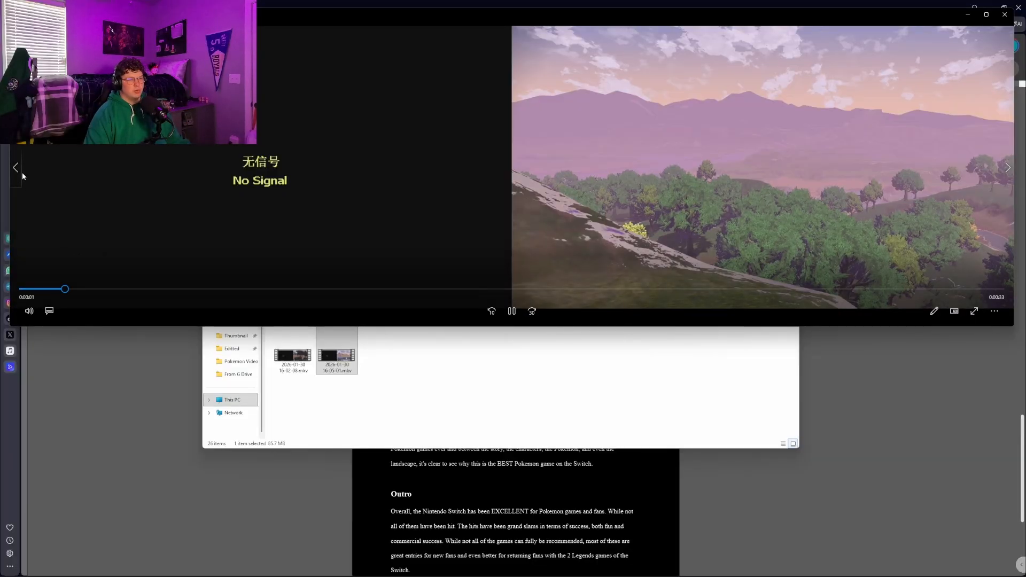
left_click(16, 167)
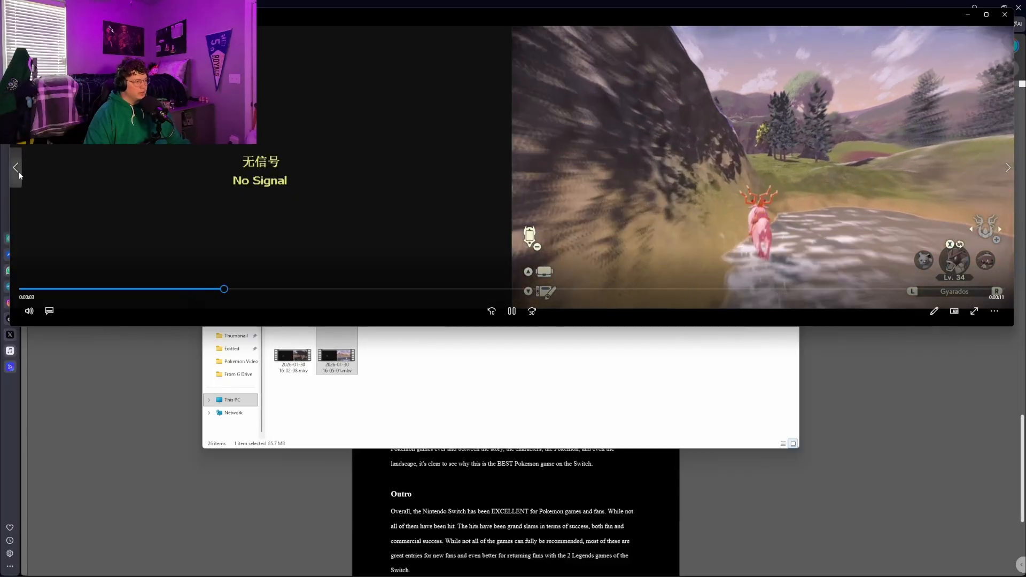
left_click(18, 172)
left_click(18, 171)
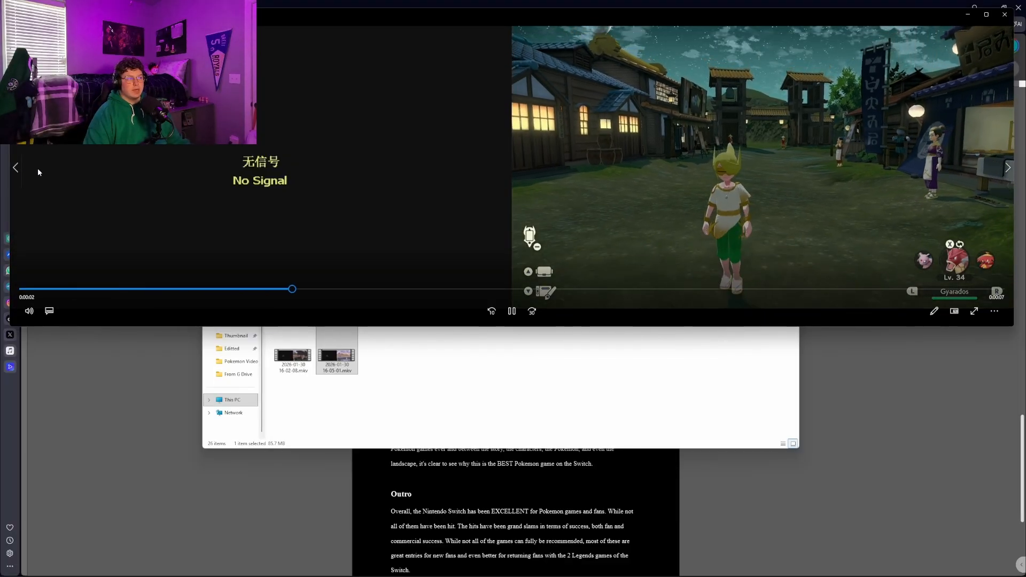
left_click(16, 171)
left_click(16, 171)
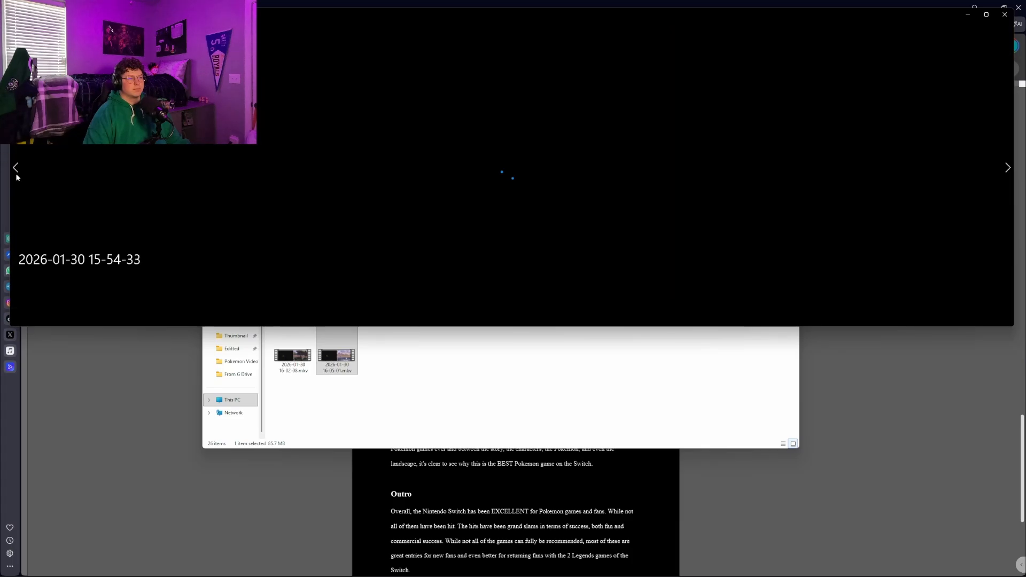
left_click(16, 174)
left_click(16, 174)
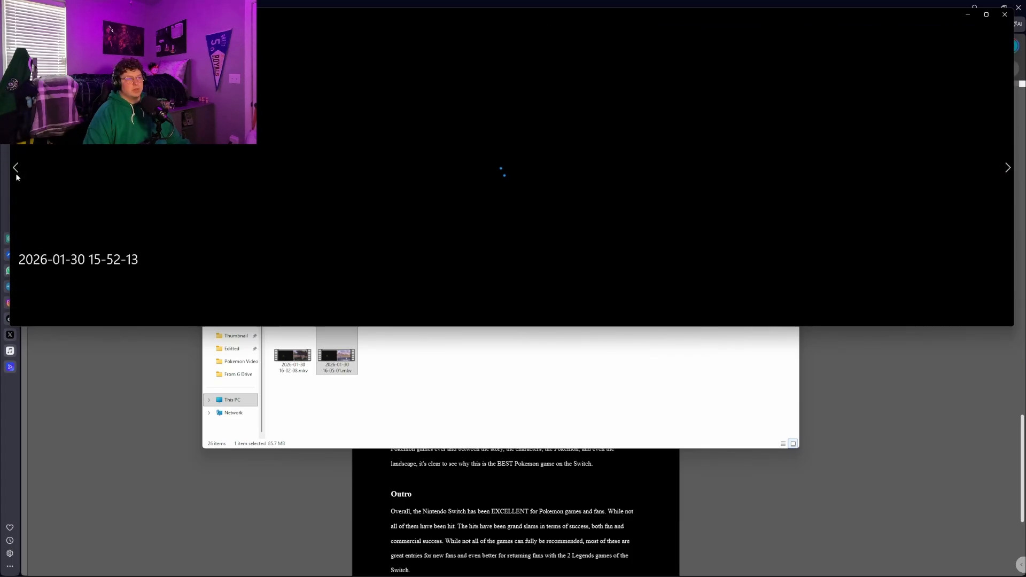
left_click(16, 174)
left_click(16, 174)
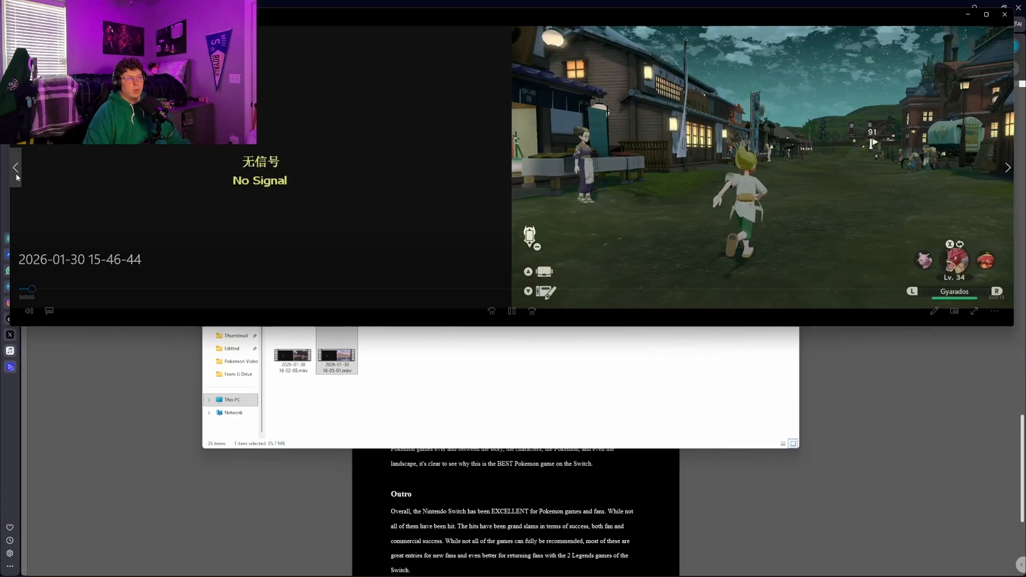
left_click(17, 174)
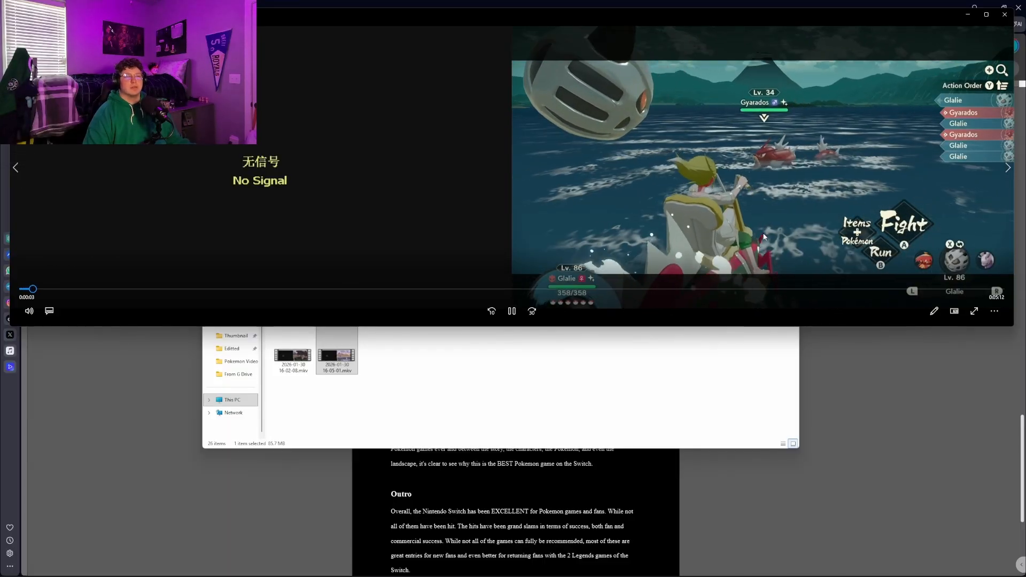
left_click(514, 312)
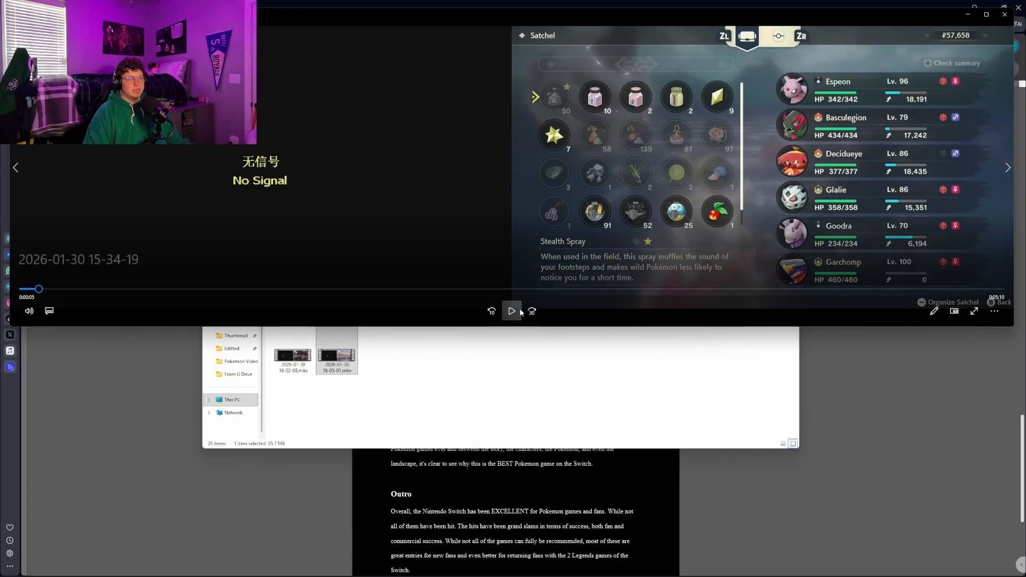
left_click_drag(795, 288, 3, 313)
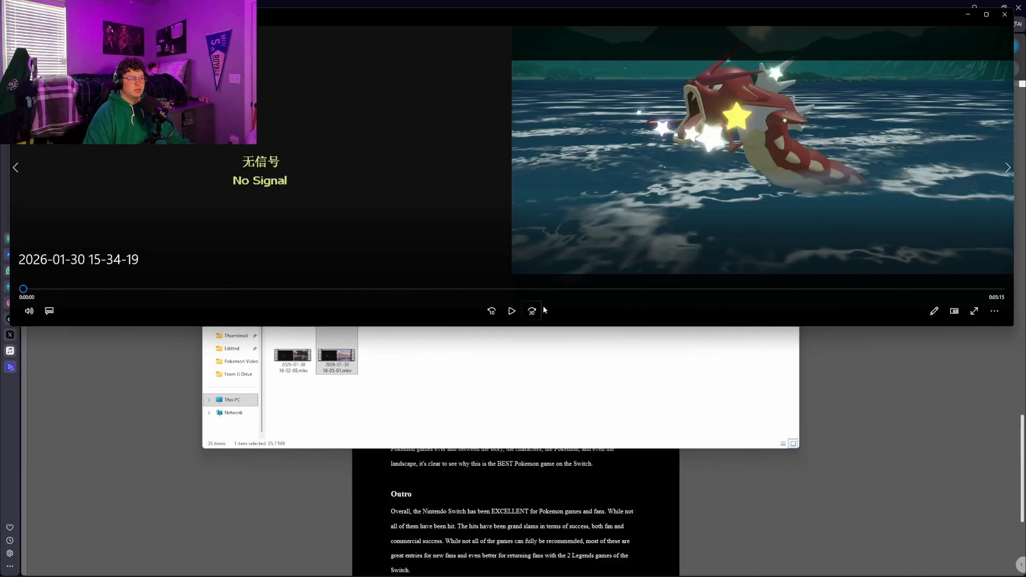
left_click(531, 310)
left_click(510, 309)
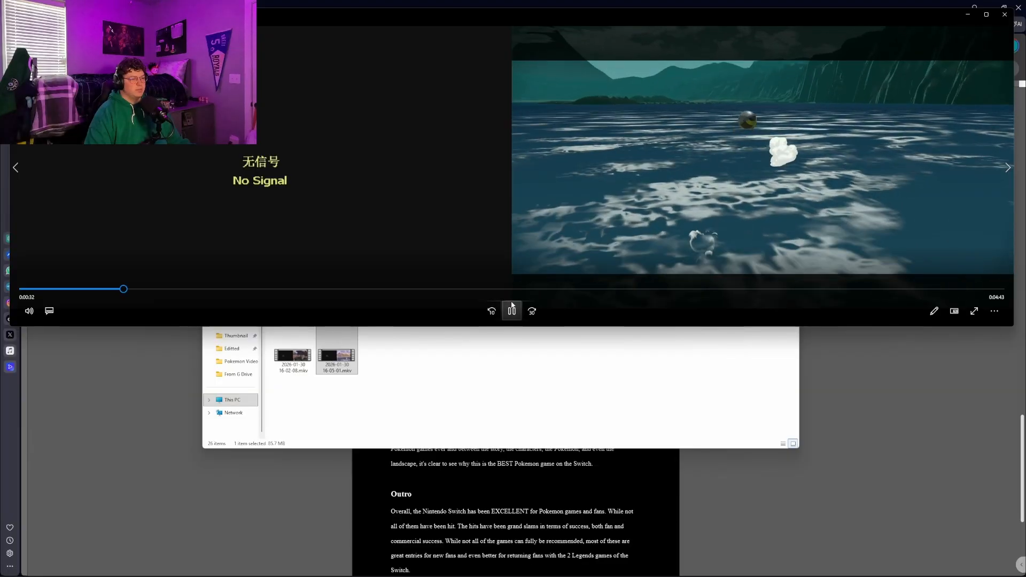
left_click(492, 310)
left_click(512, 310)
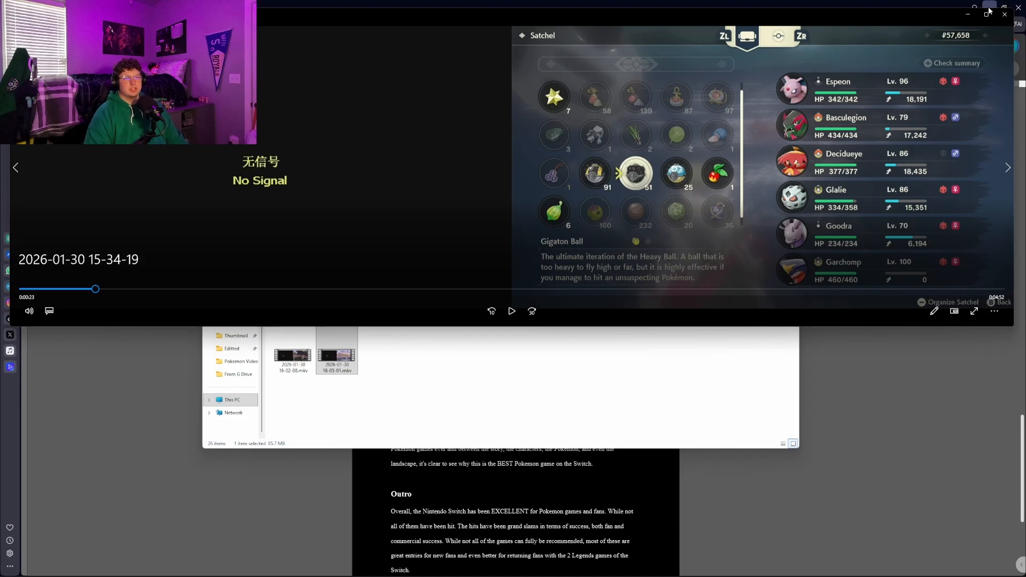
left_click(1005, 14)
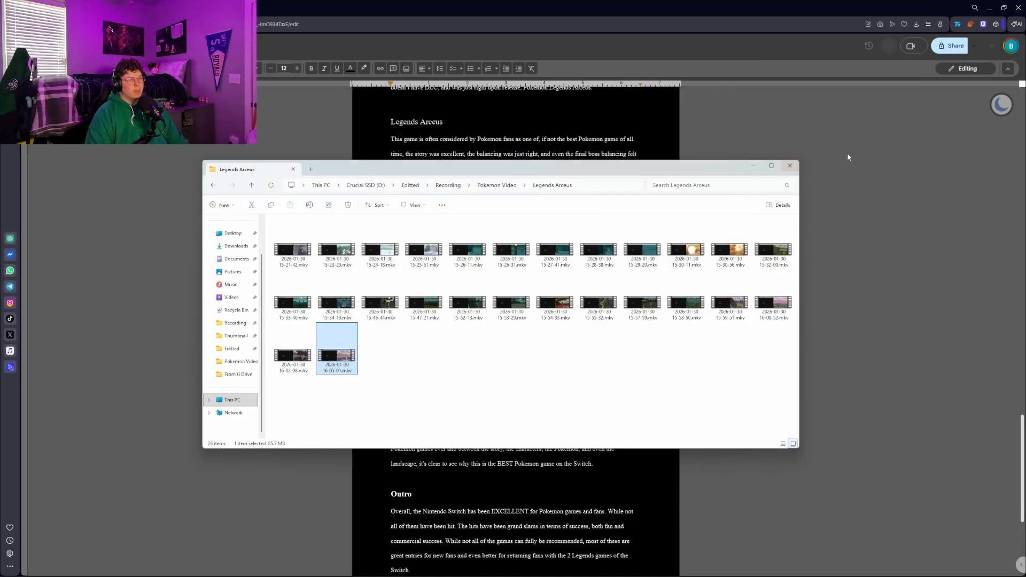
Return to the script and read through the end of the Legends Arceus section and the Outro paragraph
left_click(848, 156)
scroll(563, 236, "down", 1)
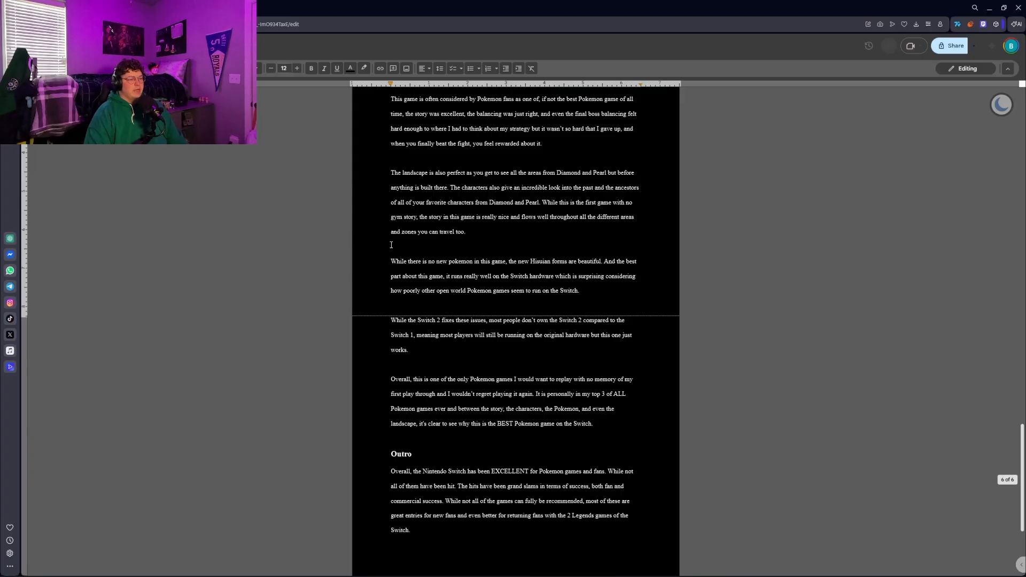
scroll(532, 337, "down", 4)
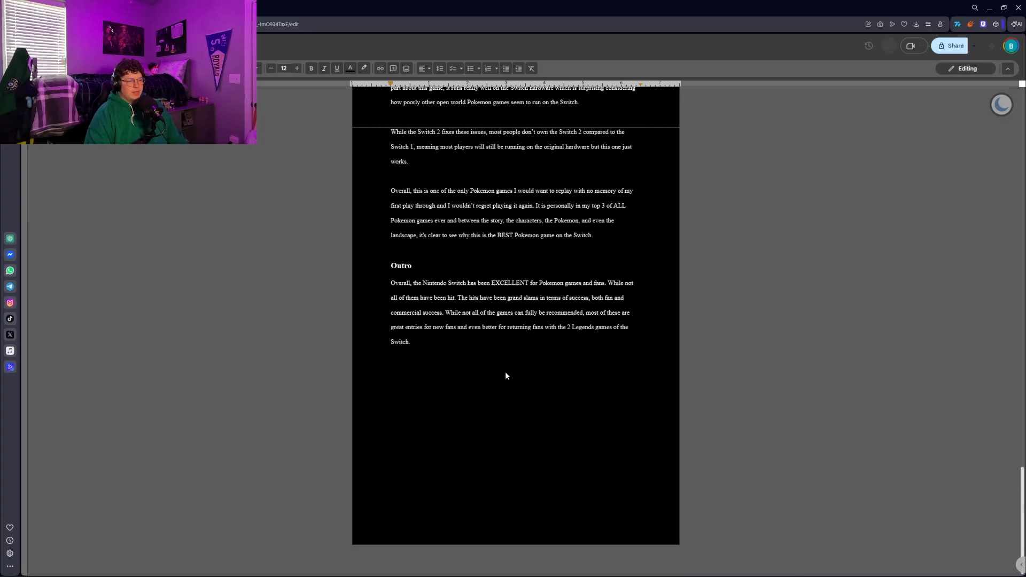
left_click_drag(391, 283, 624, 286)
left_click(537, 297)
left_click_drag(442, 286, 631, 303)
left_click(513, 327)
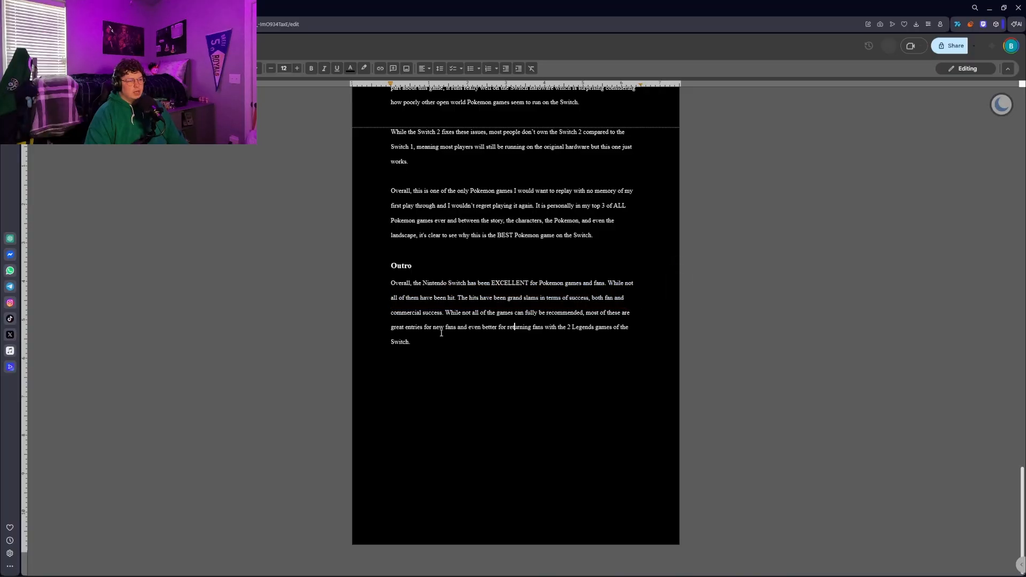
left_click_drag(413, 286, 441, 299)
left_click(469, 315)
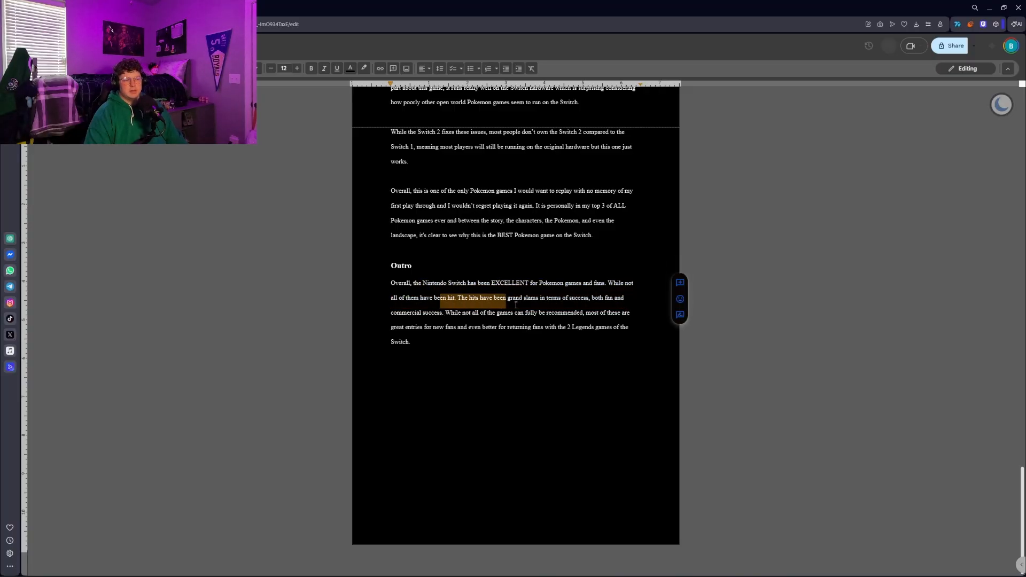
left_click_drag(507, 299, 583, 299)
left_click(595, 297)
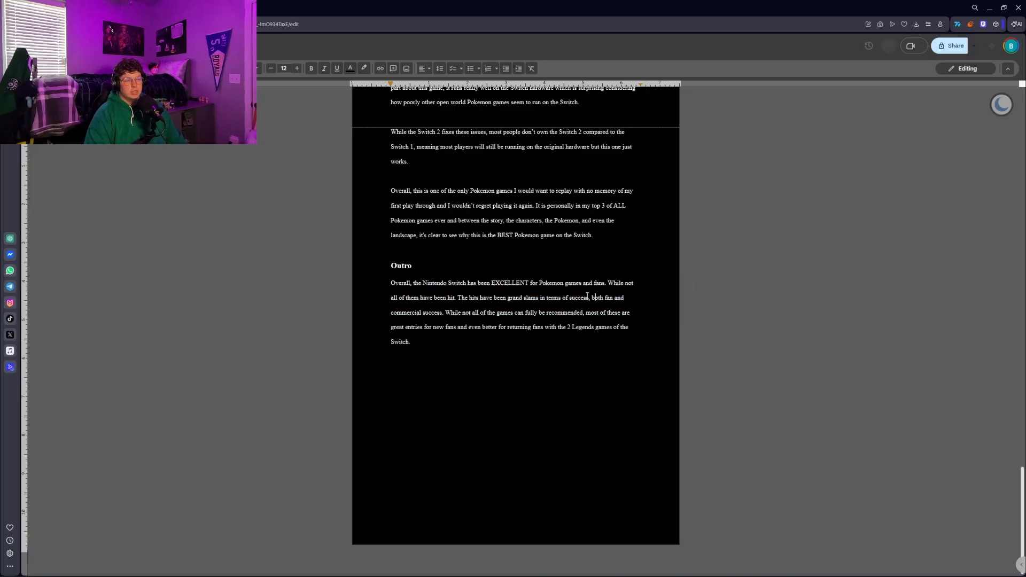
left_click_drag(438, 289, 546, 287)
left_click(563, 287)
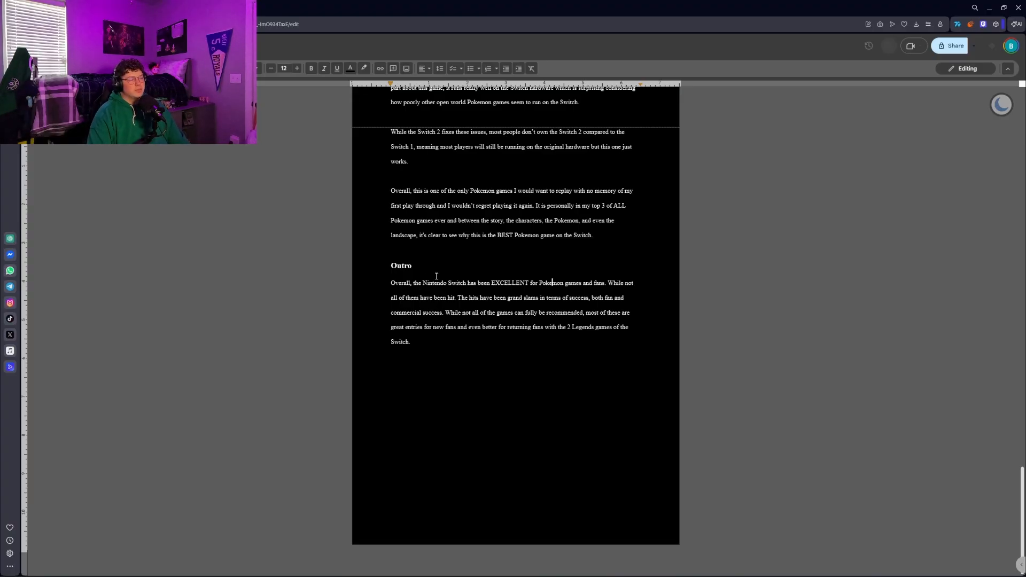
Look back over the script's Scarlet/Violet and Legends Arceus sections and return to the Intro
scroll(552, 233, "up", 20)
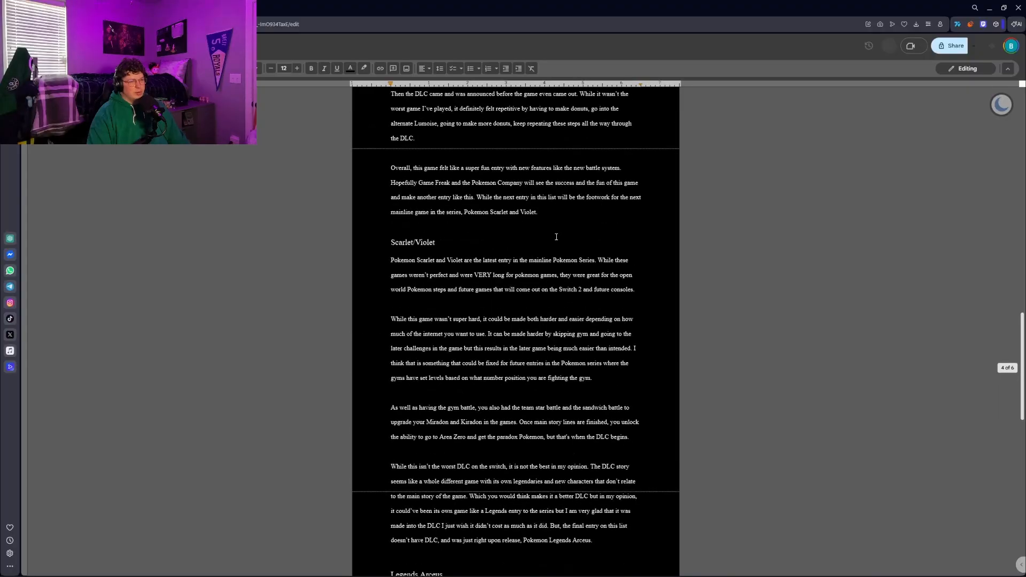
scroll(551, 233, "down", 20)
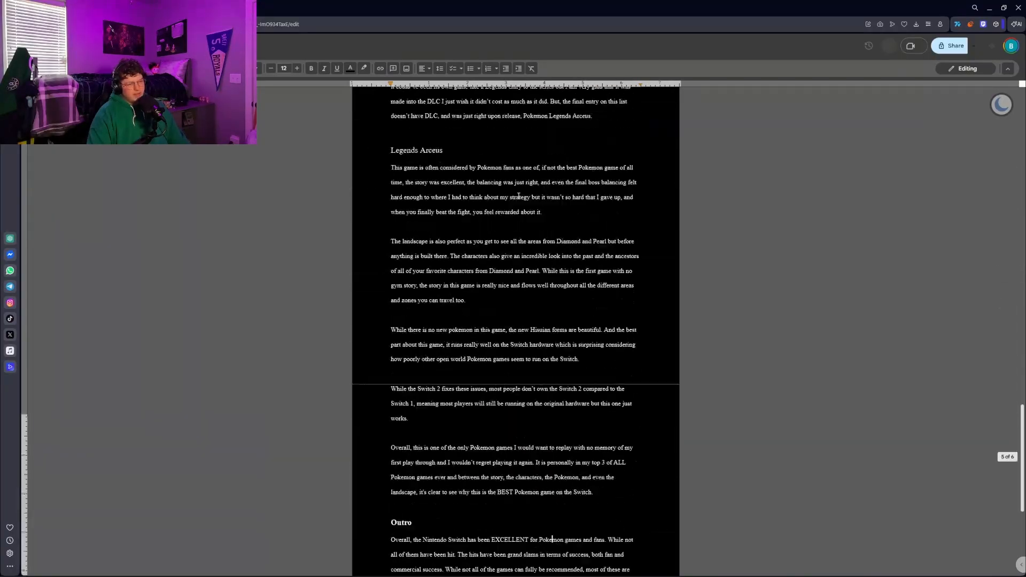
scroll(512, 201, "up", 20)
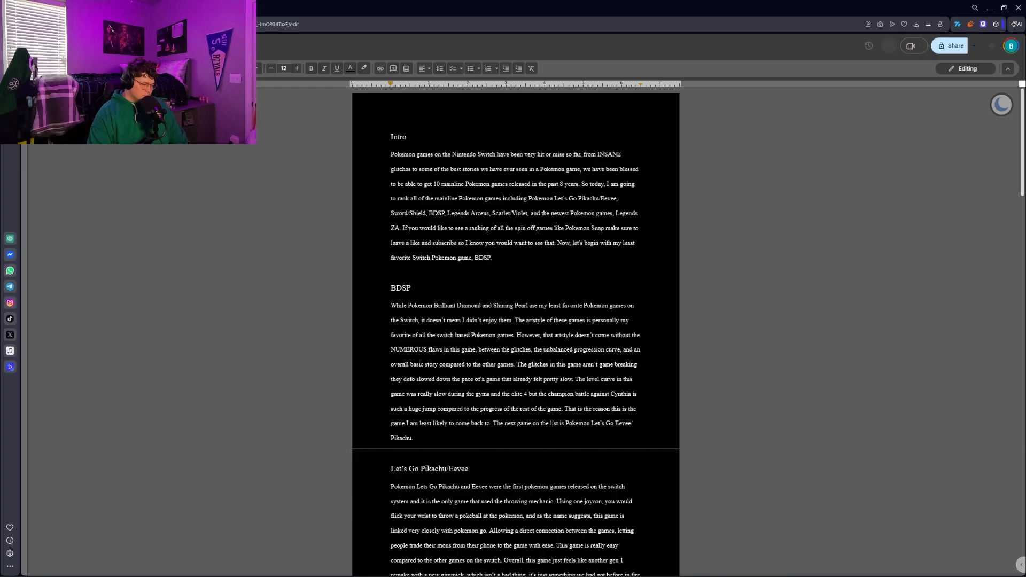
Switch to Affinity and view the whole Pokemon ranking thumbnail with the crowned hidden game
key("super")
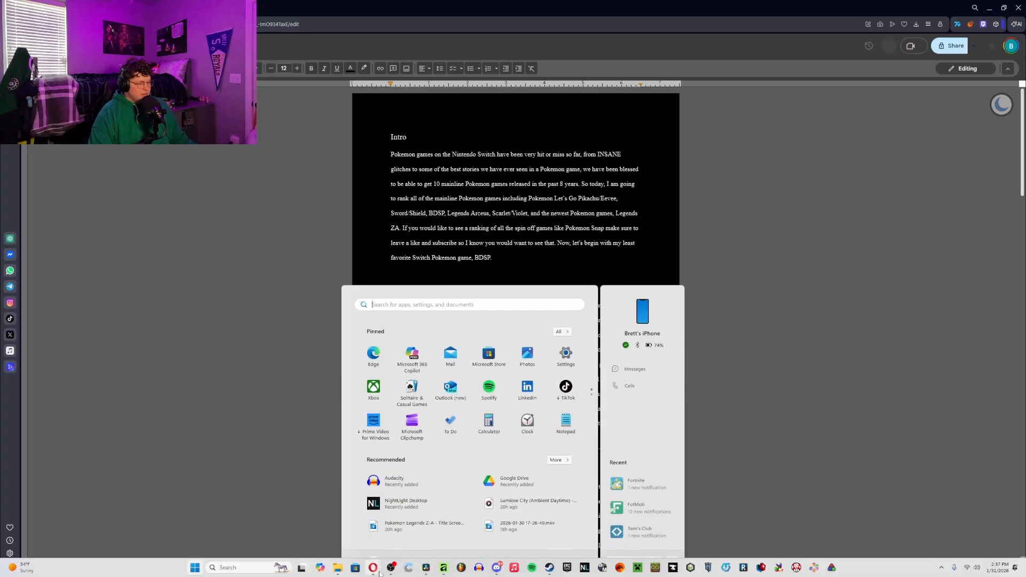
key("super")
key("super")
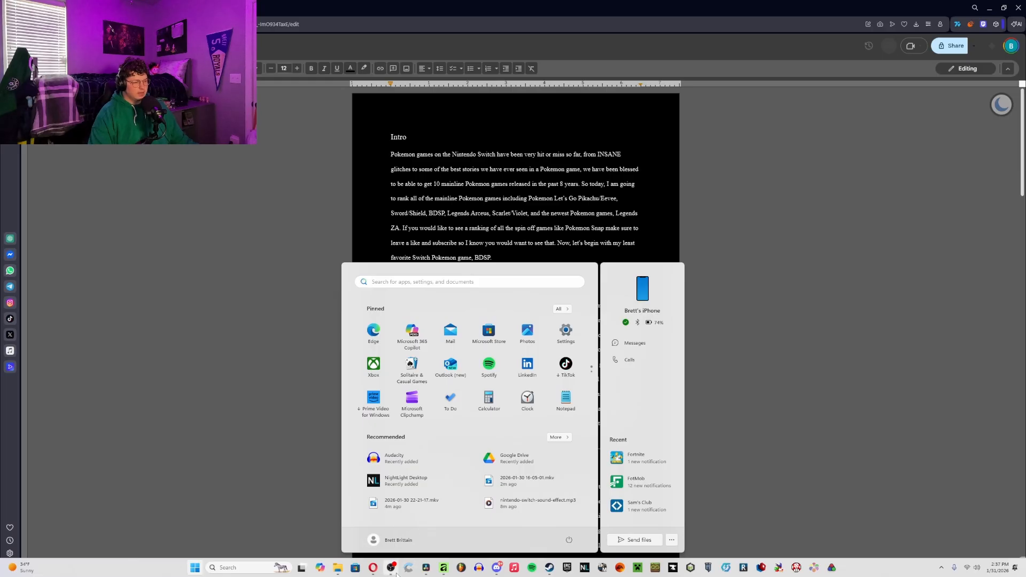
left_click(444, 567)
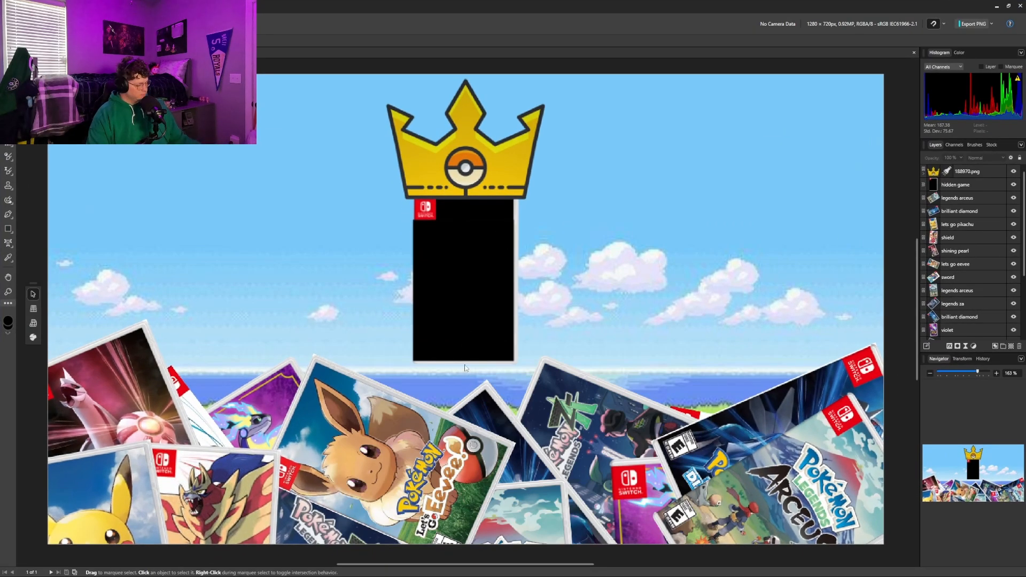
scroll(468, 363, "down", 3)
scroll(468, 364, "up", 2)
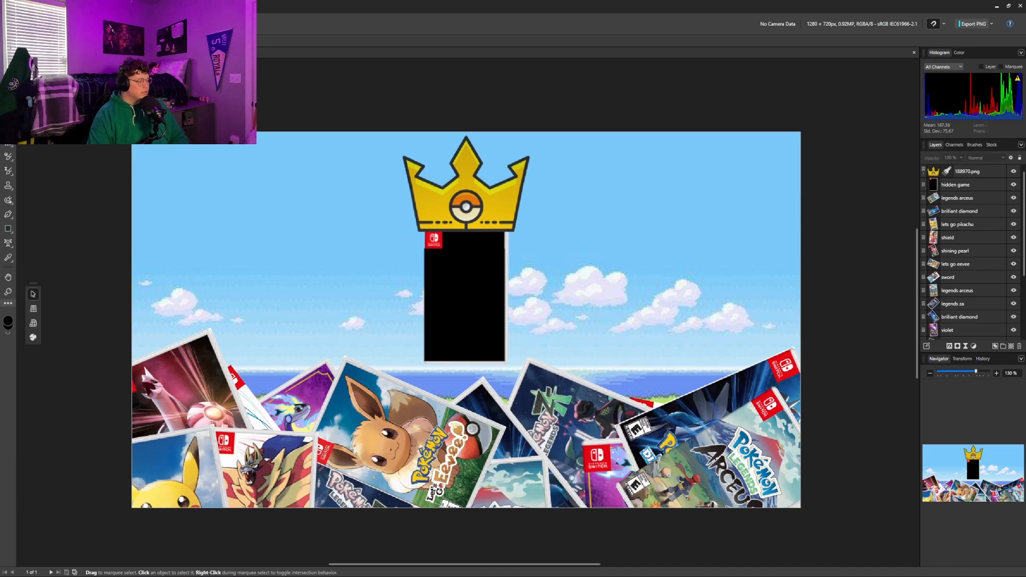
mouse_move(446, 569)
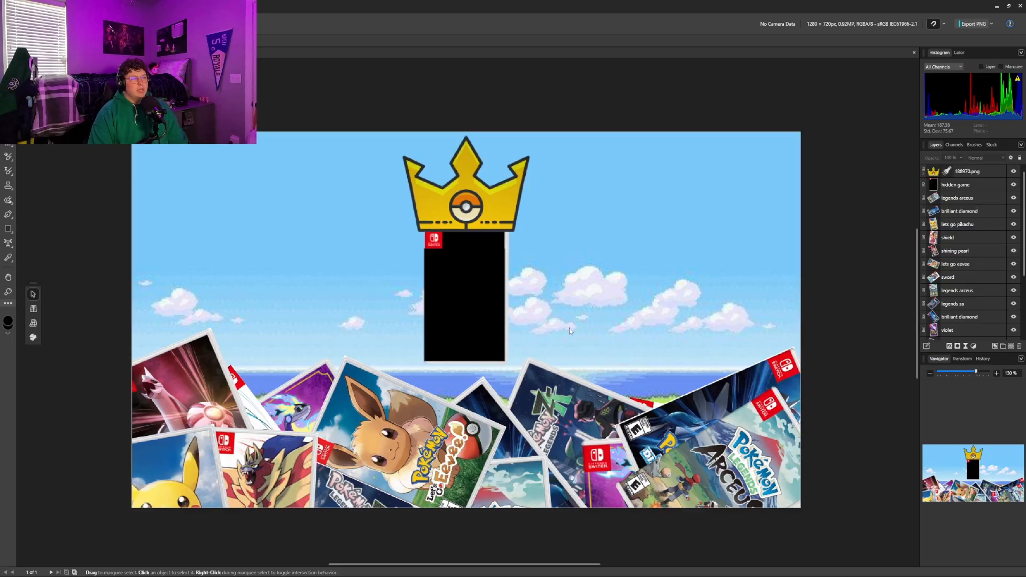
Adjust the crown's Live Lighting spotlight to about 37° elevation and narrow its outer cone to about 17°
left_click(937, 175)
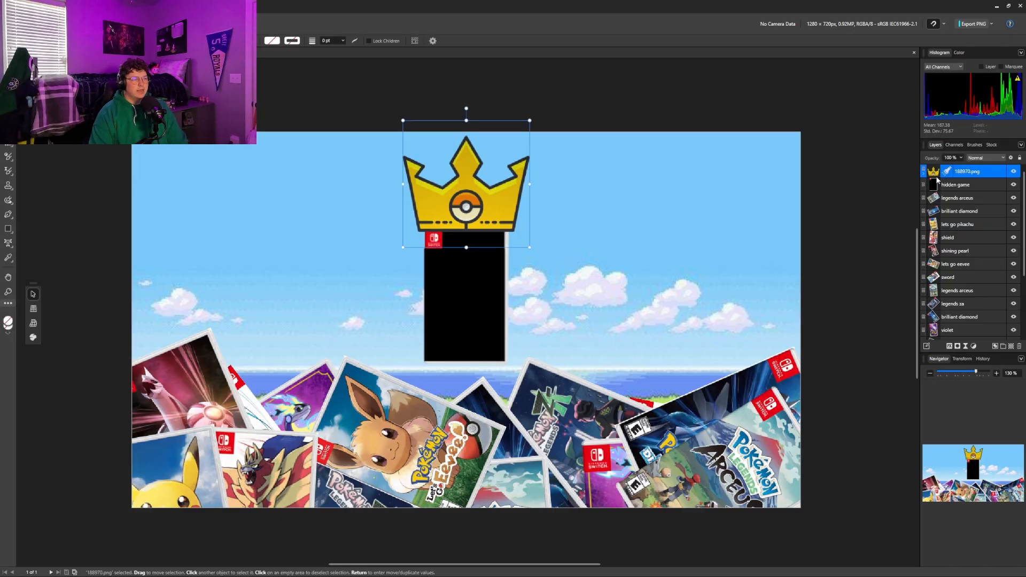
double_click(947, 172)
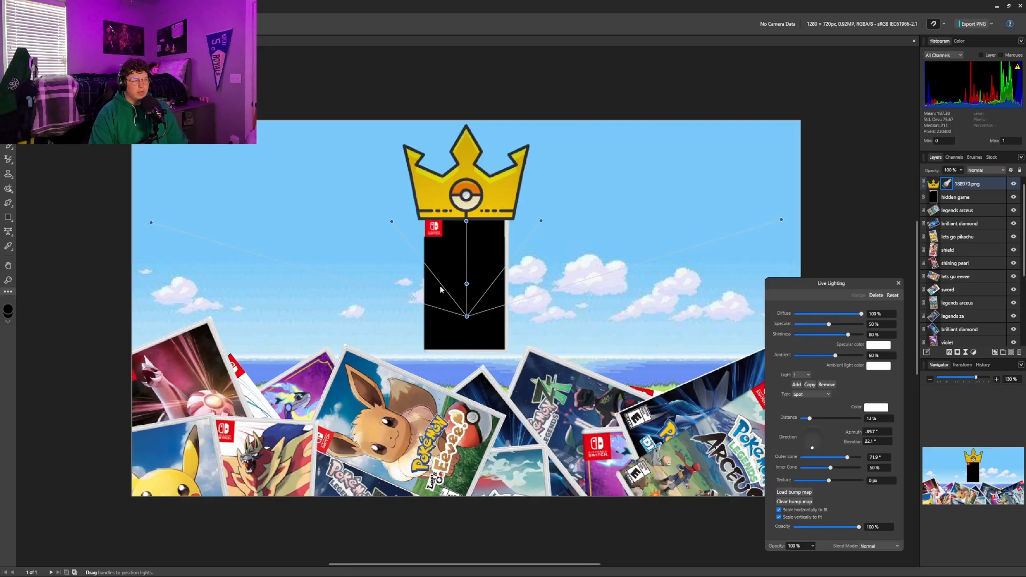
mouse_move(466, 284)
left_mouse_down()
mouse_move(466, 293)
mouse_move(466, 268)
left_mouse_up()
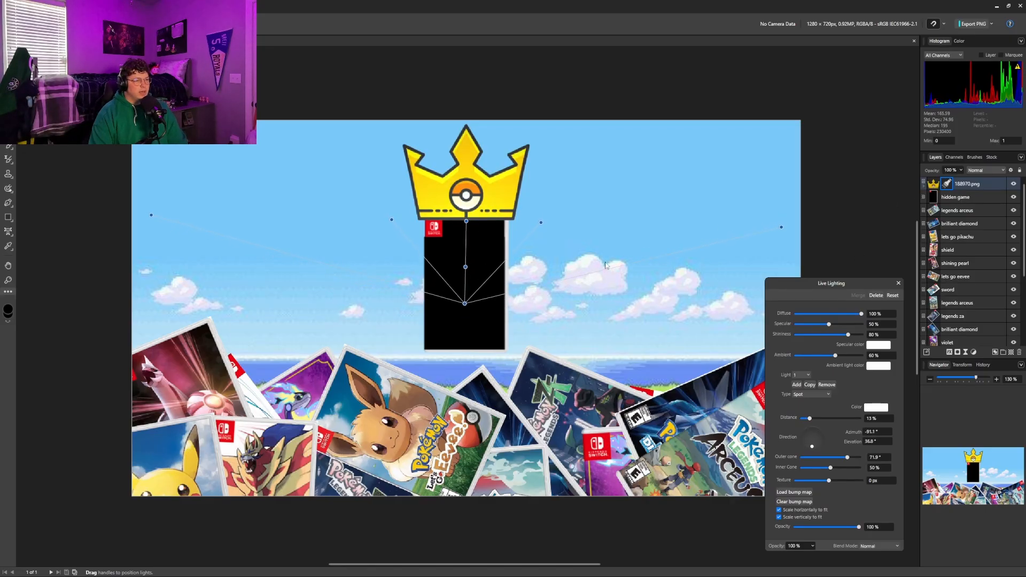
left_click_drag(782, 229, 500, 174)
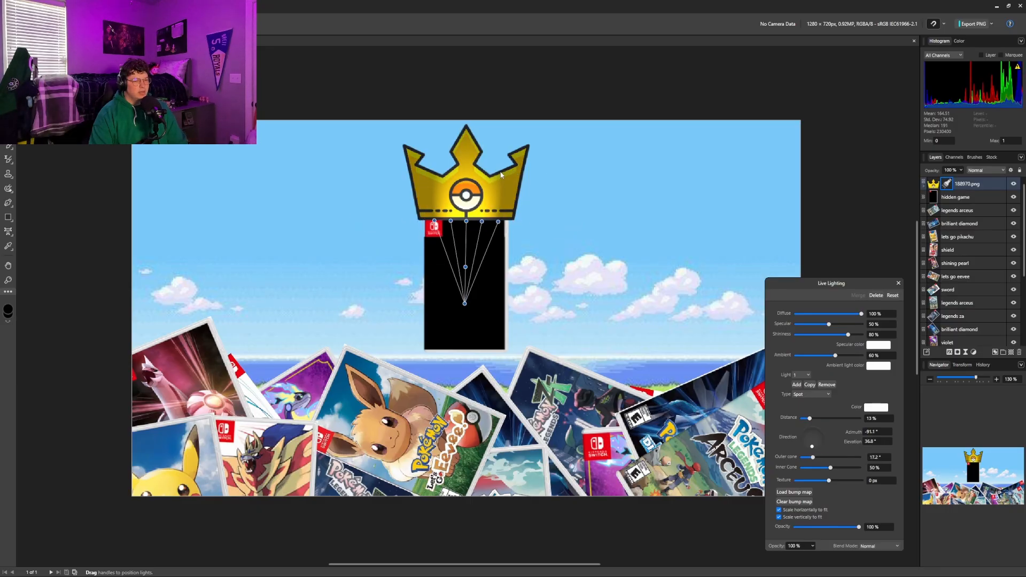
left_click(898, 283)
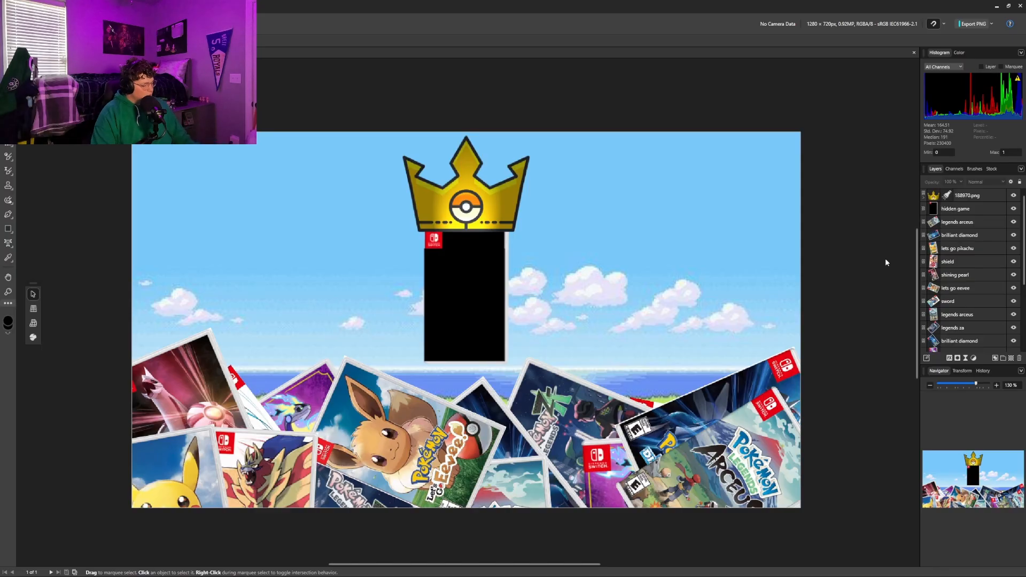
Export the whole thumbnail document as a 1280 × 720 px PNG into the Downloads folder
key("ctrl+alt+shift+w")
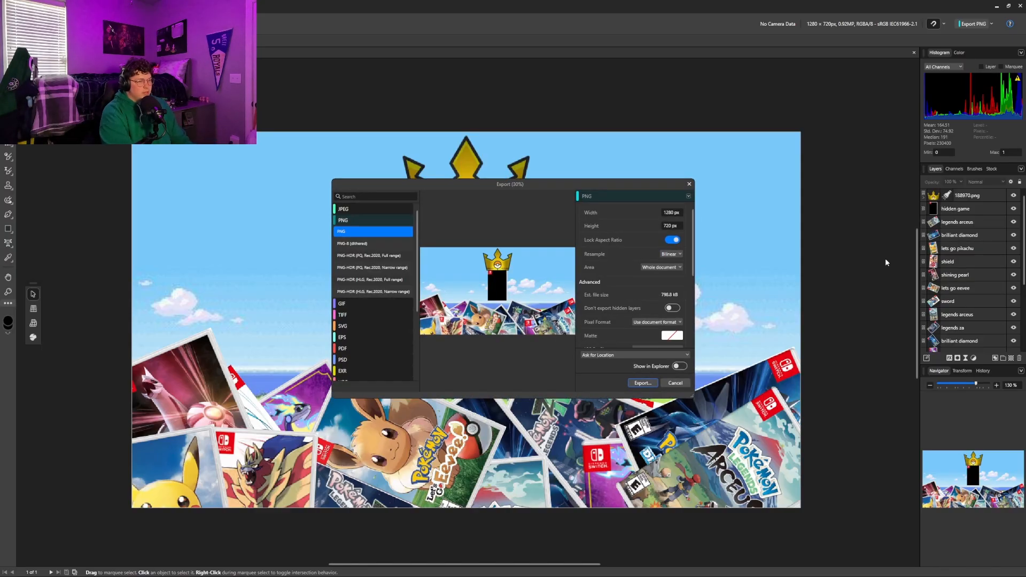
key("Return")
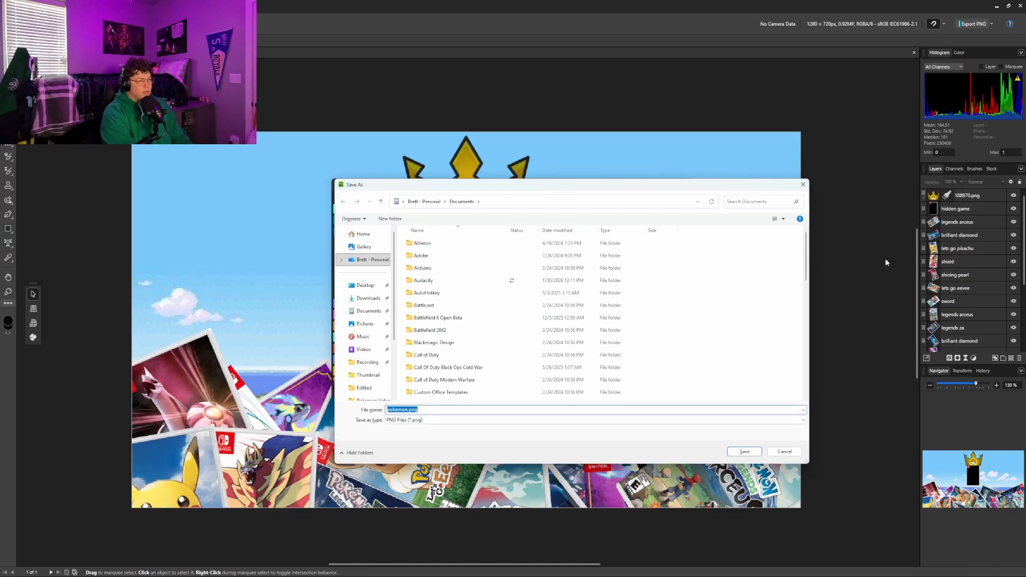
left_click(350, 299)
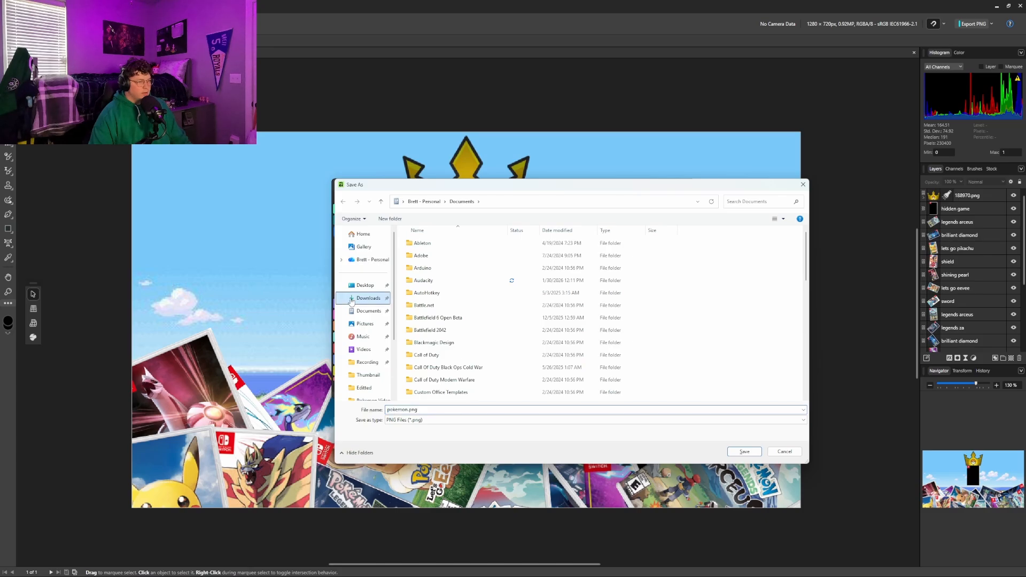
scroll(350, 301, "down", 1)
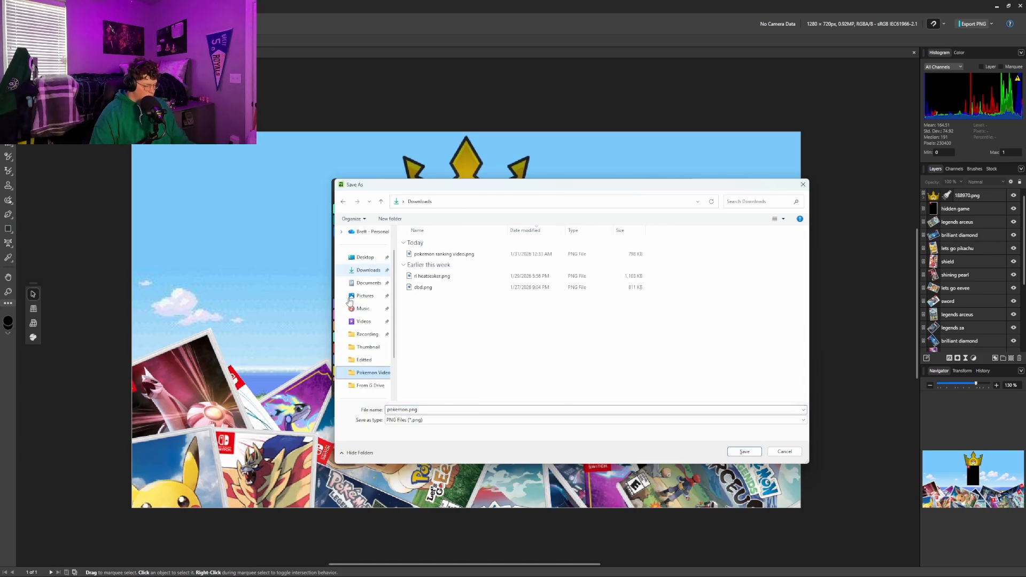
left_click(426, 409)
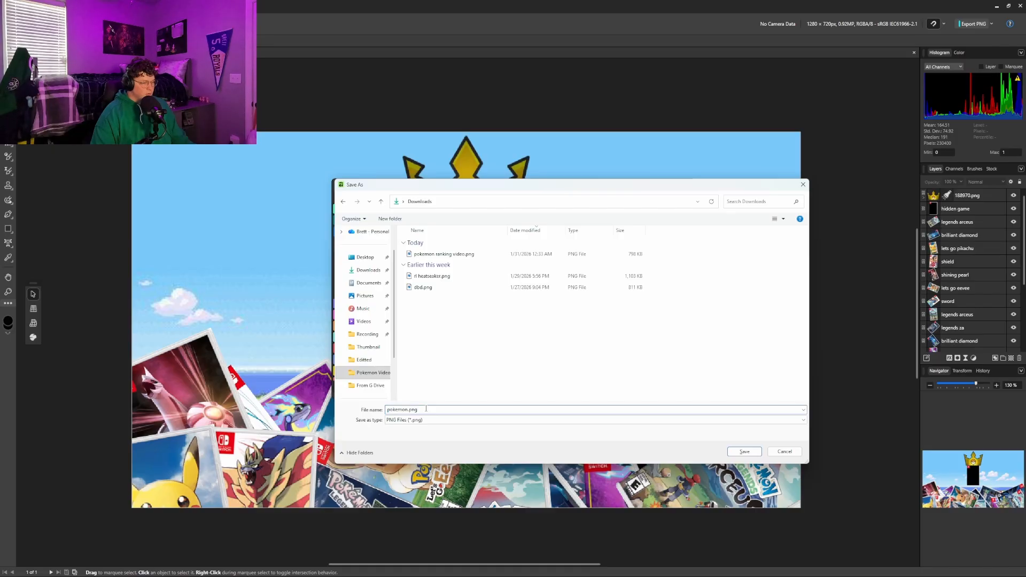
left_click(745, 452)
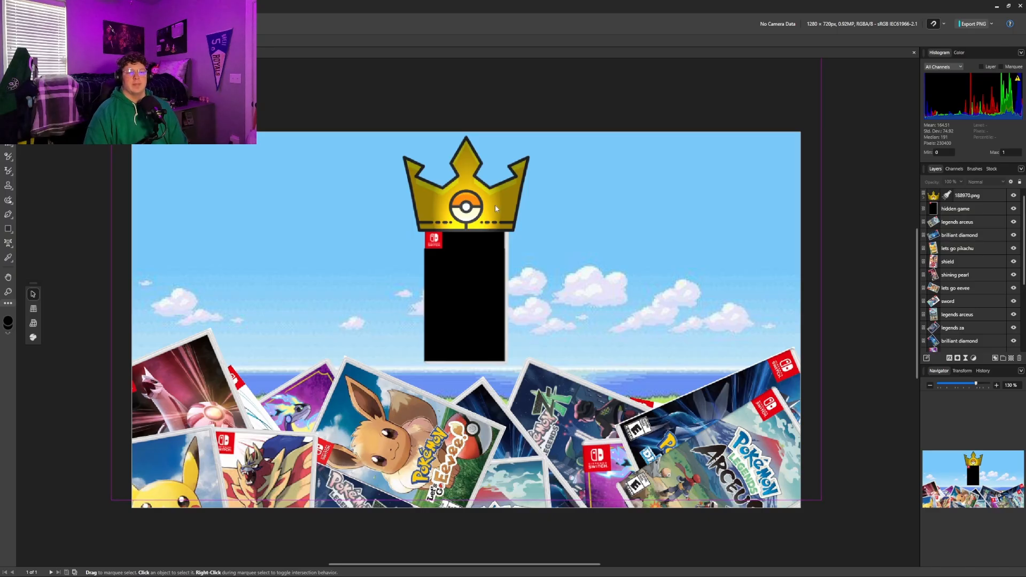
Inspect the hidden game layer and go down the layer stack to the lets go eevee layer just above the background
left_click(937, 209)
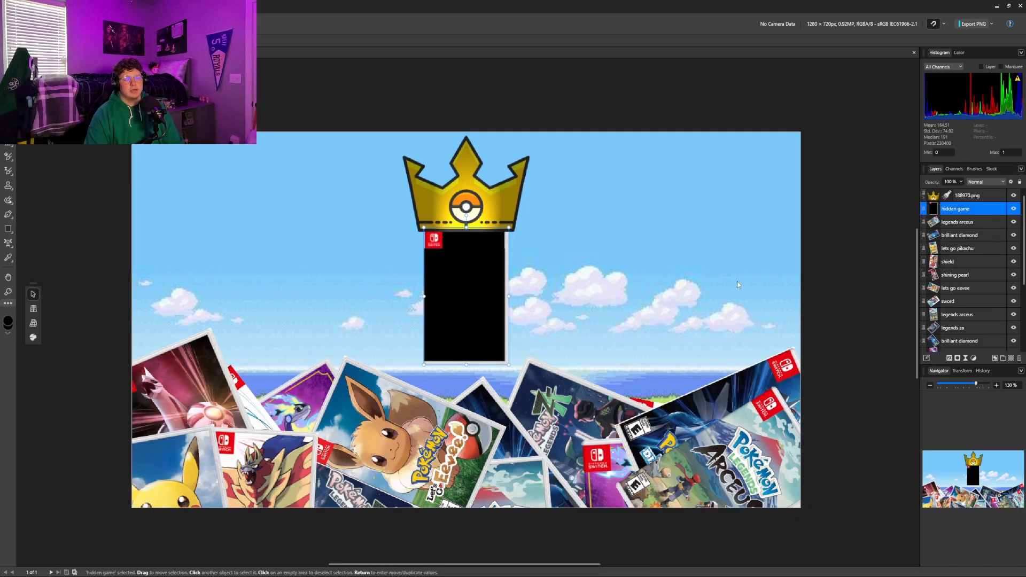
left_click(843, 255)
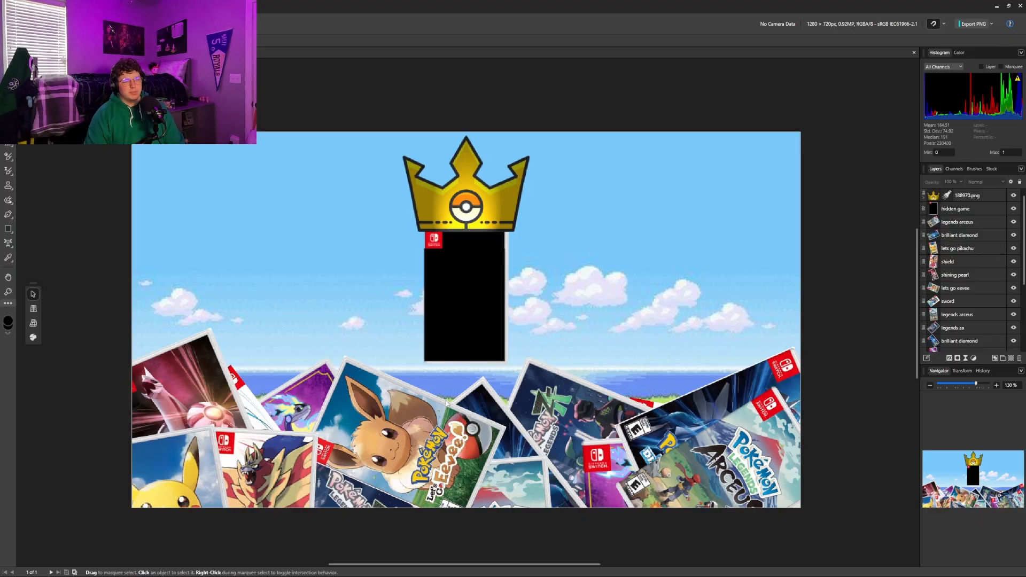
left_click(414, 399)
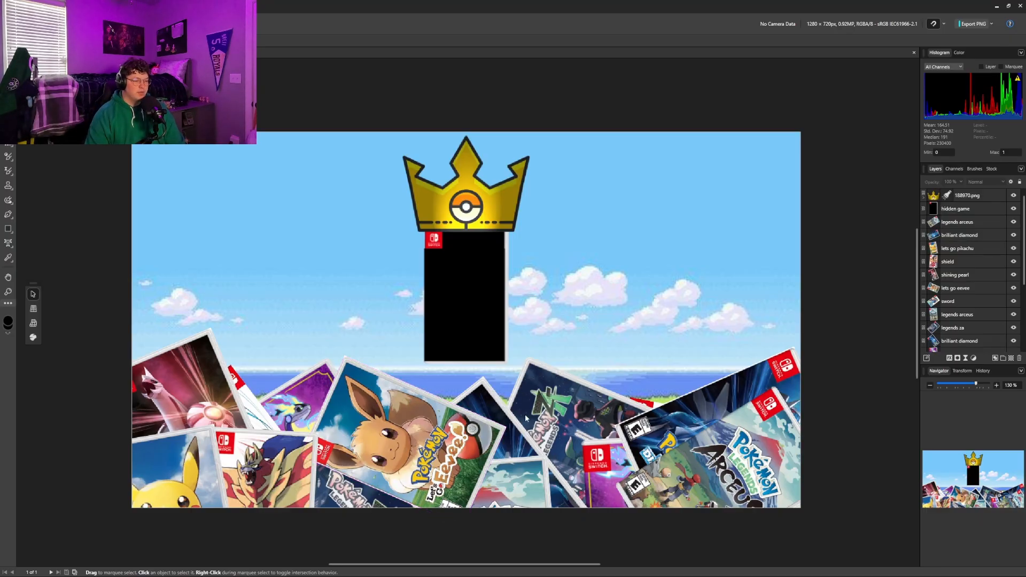
scroll(925, 332, "down", 5)
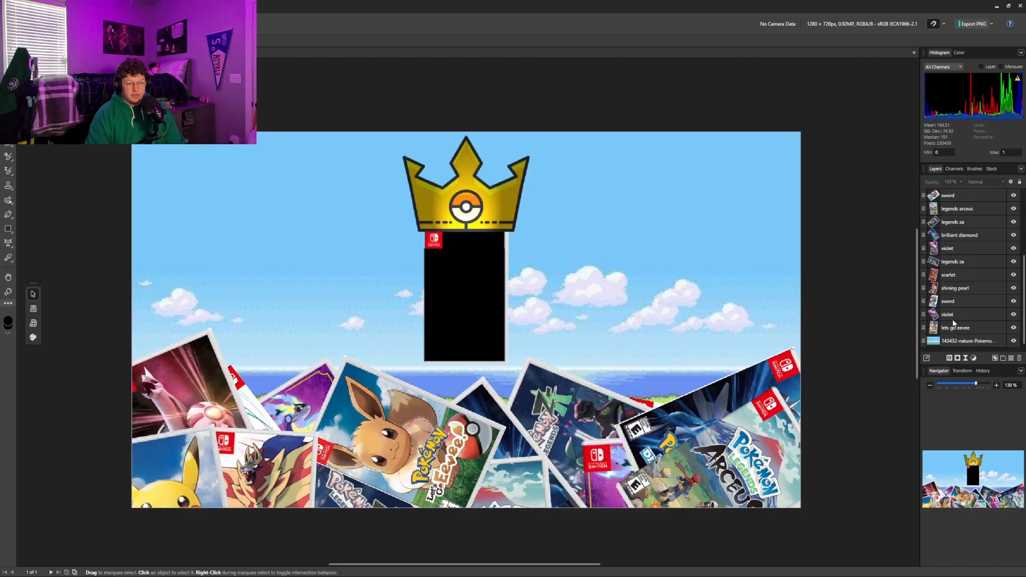
left_click(963, 331)
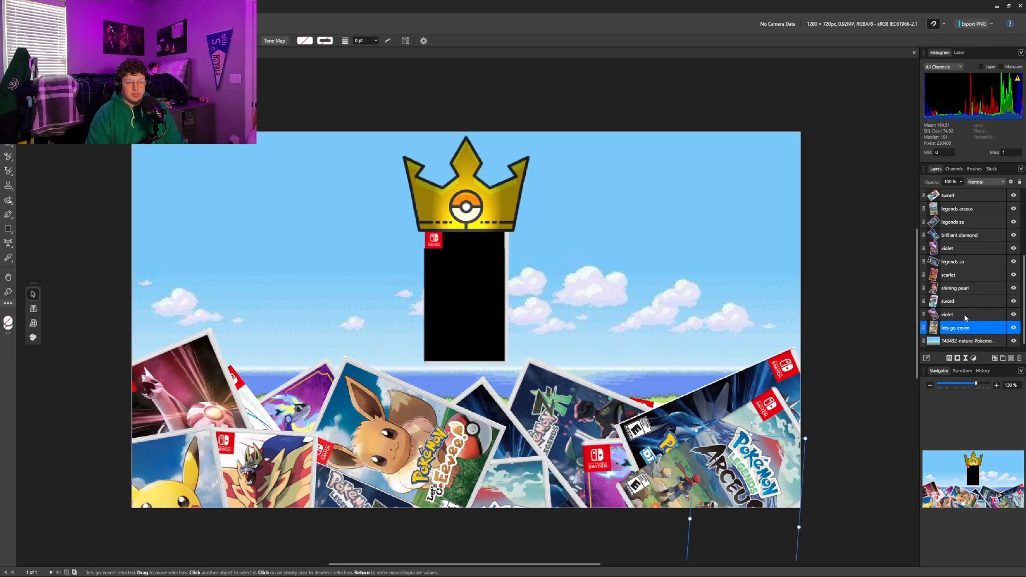
Locate the lower violet, sword and lets go eevee covers and the lets go pikachu cover on the canvas by selecting their layers
left_click(966, 316)
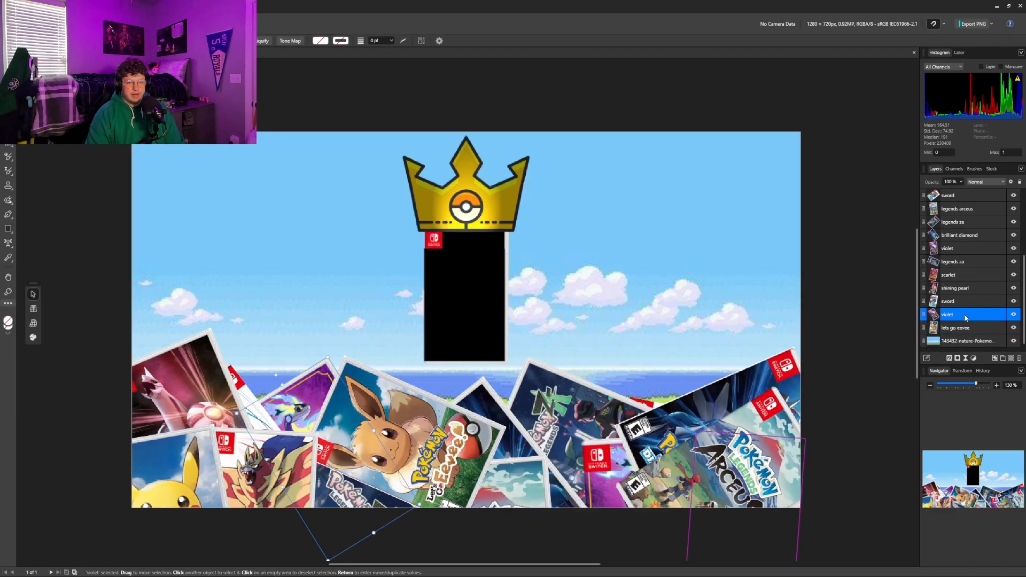
left_click(965, 303)
left_click(966, 327)
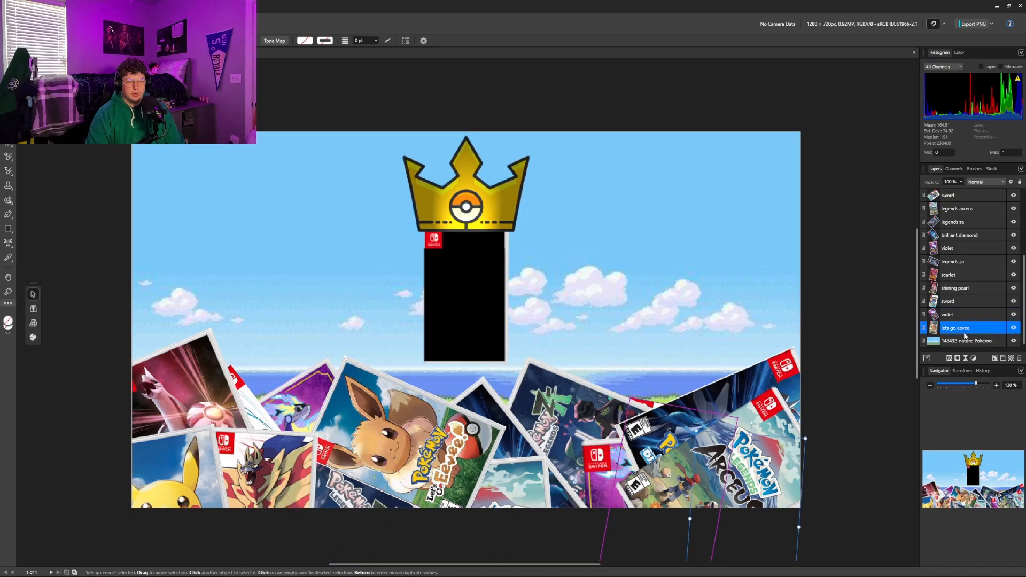
scroll(949, 257, "up", 5)
left_click(962, 248)
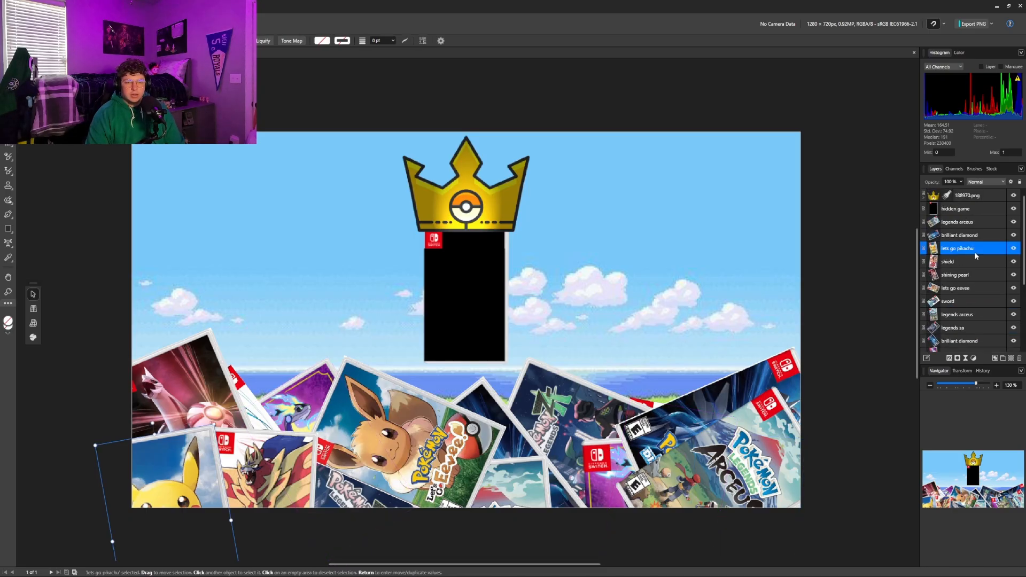
scroll(951, 329, "down", 5)
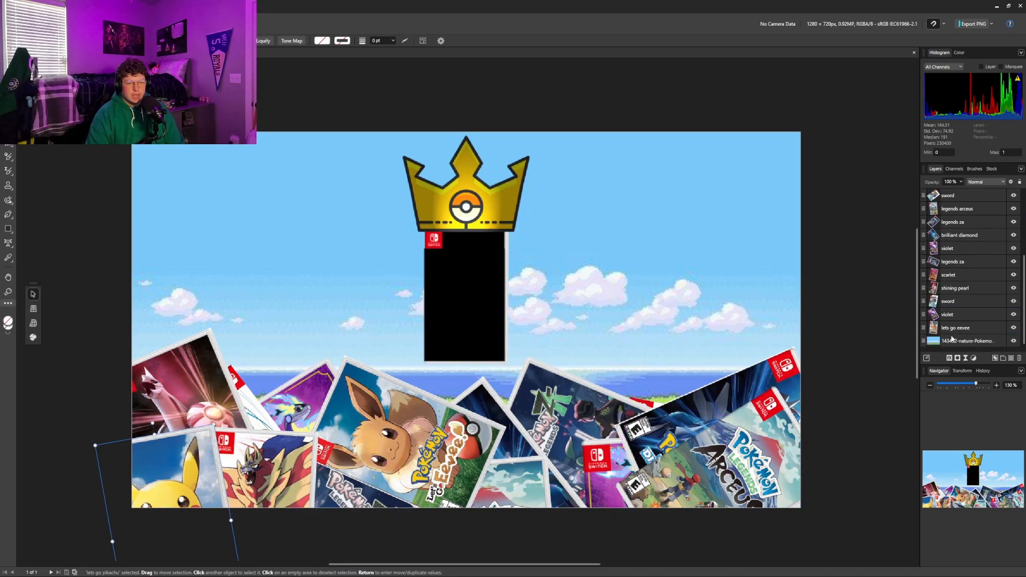
Locate the scarlet, lower sword and shield covers on the canvas by selecting their layers
left_click(956, 316)
left_click(958, 274)
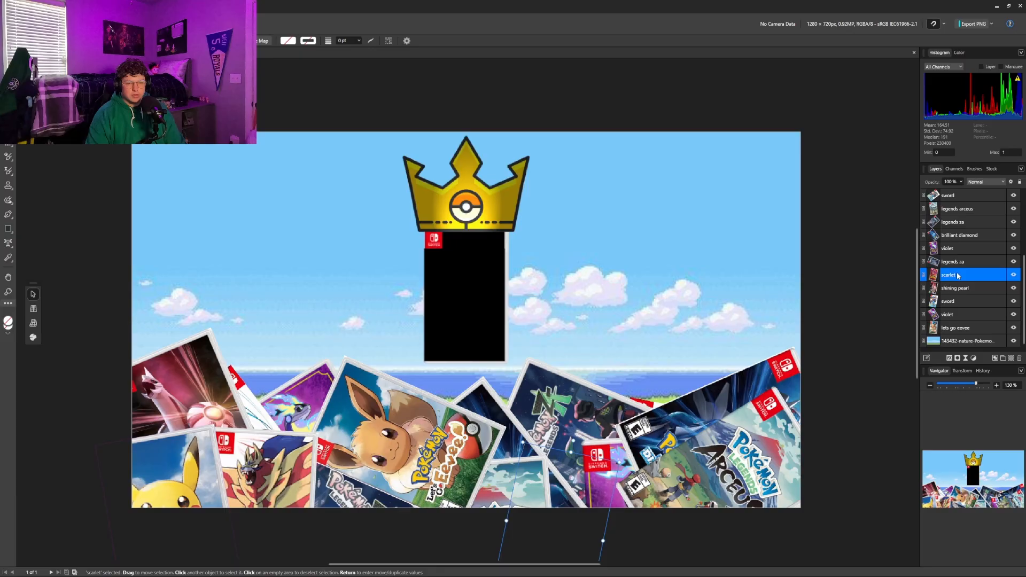
left_click(969, 302)
scroll(962, 256, "up", 2)
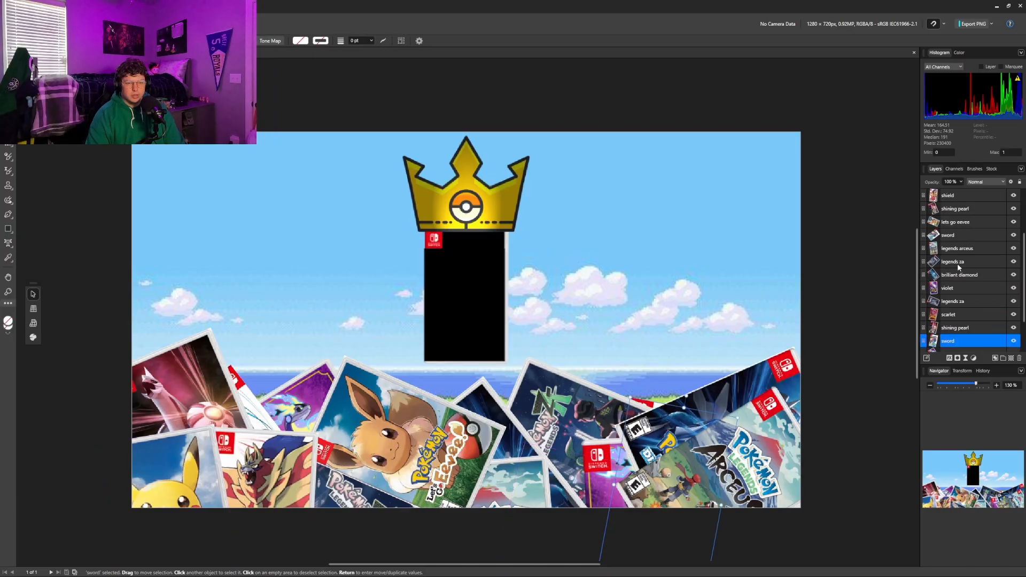
left_click(956, 196)
scroll(956, 201, "down", 2)
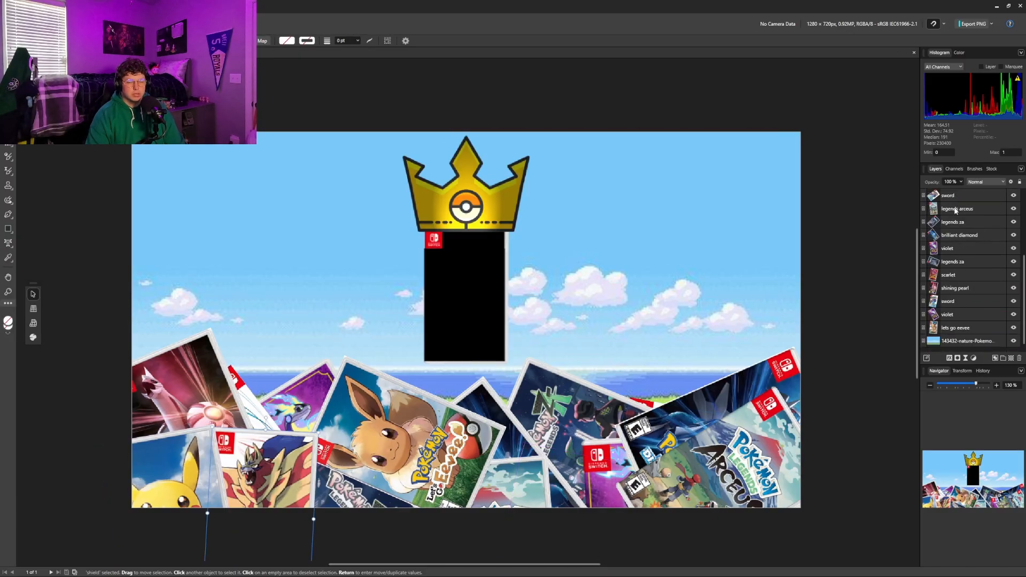
Check where the lower shining pearl, brilliant diamond, legends za and legends arceus covers sit by selecting each layer
left_click(964, 289)
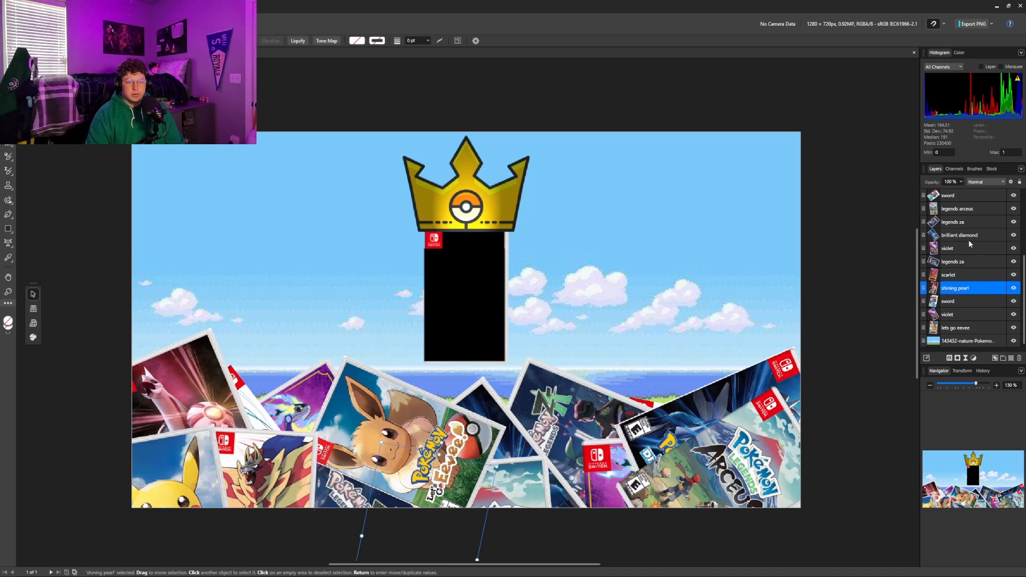
left_click(968, 235)
left_click(965, 263)
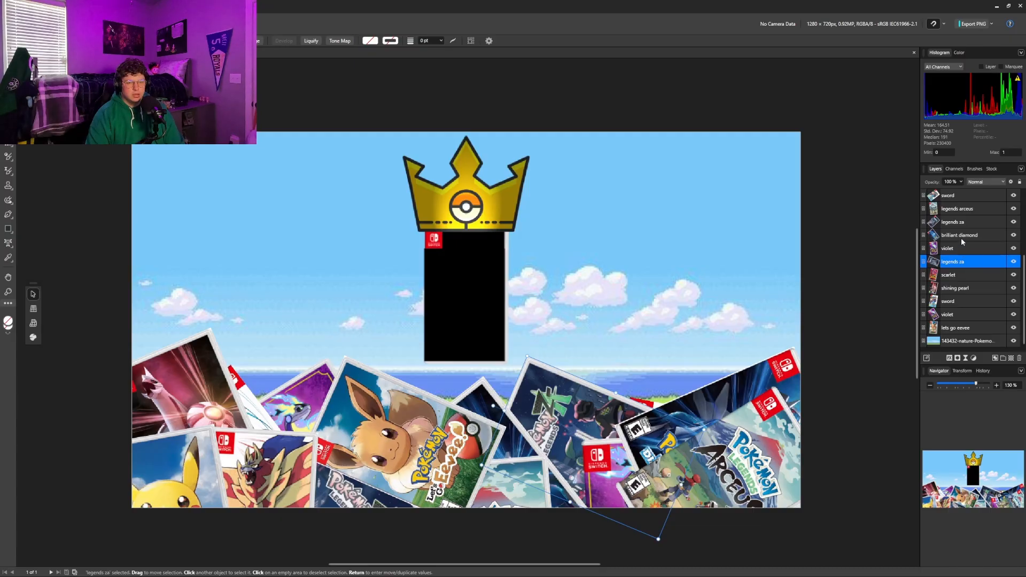
left_click(973, 221)
left_click(972, 210)
scroll(972, 212, "up", 1)
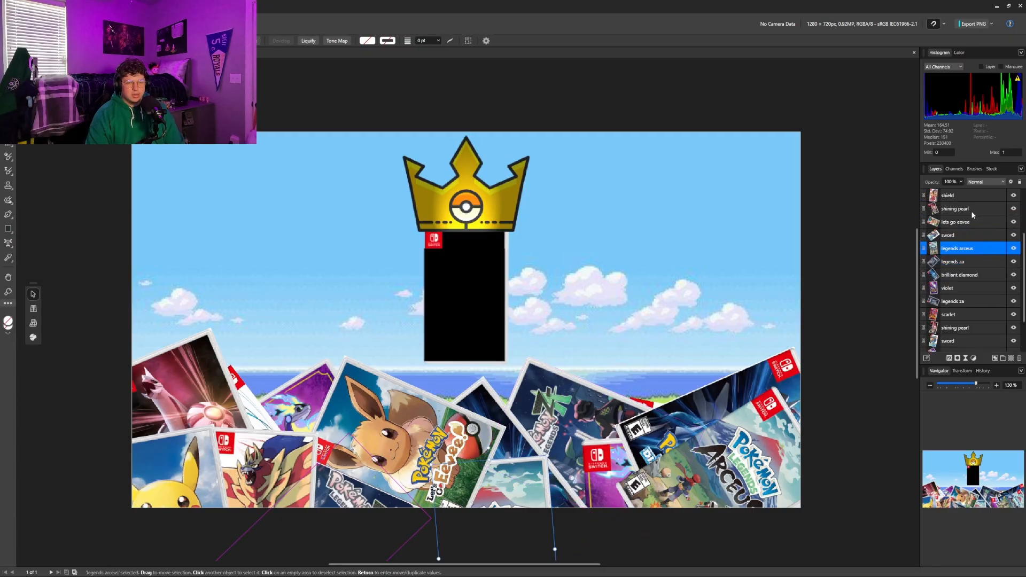
scroll(970, 220, "down", 1)
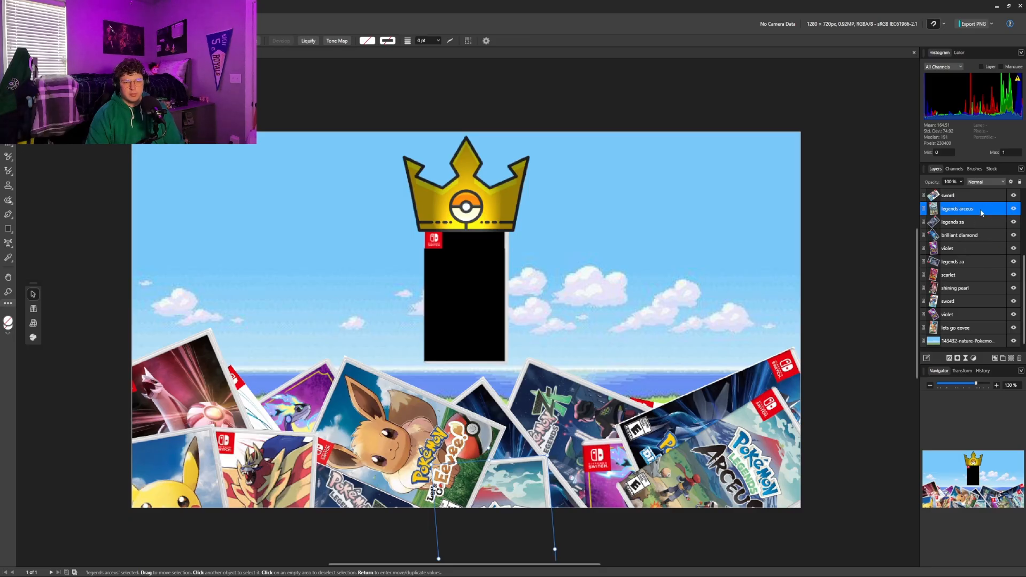
Compare the lets go pikachu cover with the upper and lower lets go eevee covers, and leave nothing selected
scroll(964, 256, "up", 4)
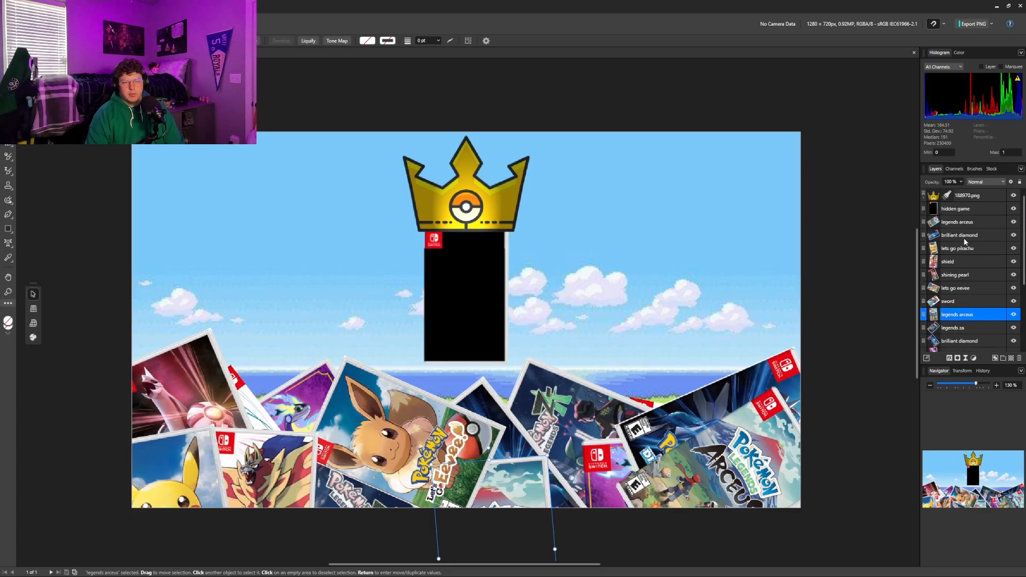
left_click(967, 249)
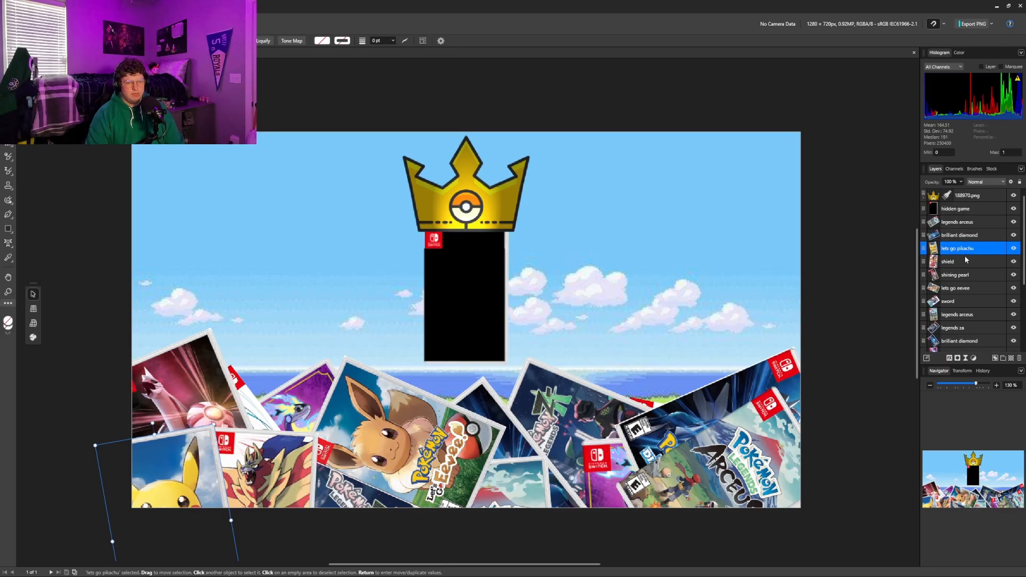
left_click(966, 289)
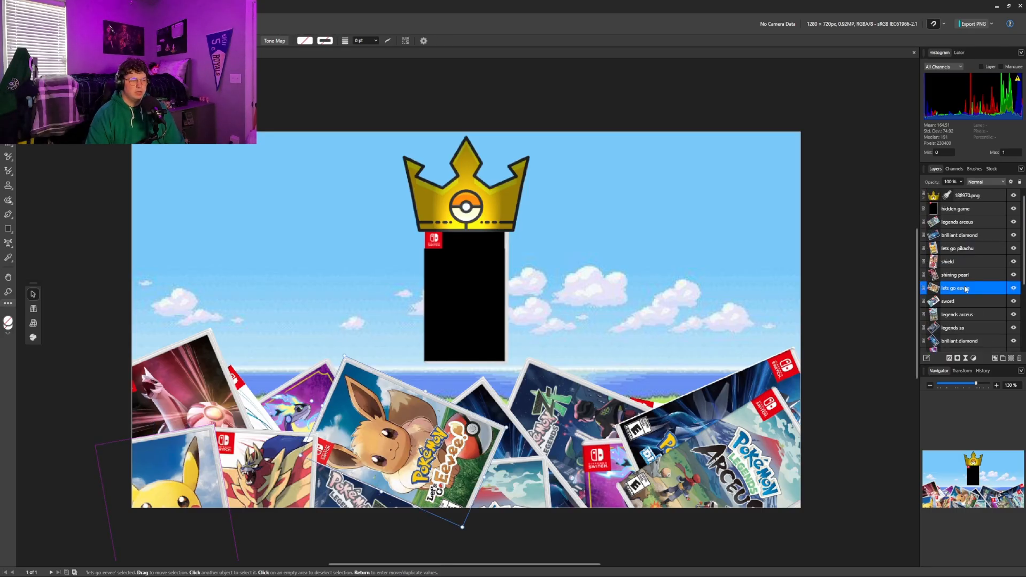
scroll(967, 289, "down", 5)
left_click(969, 325)
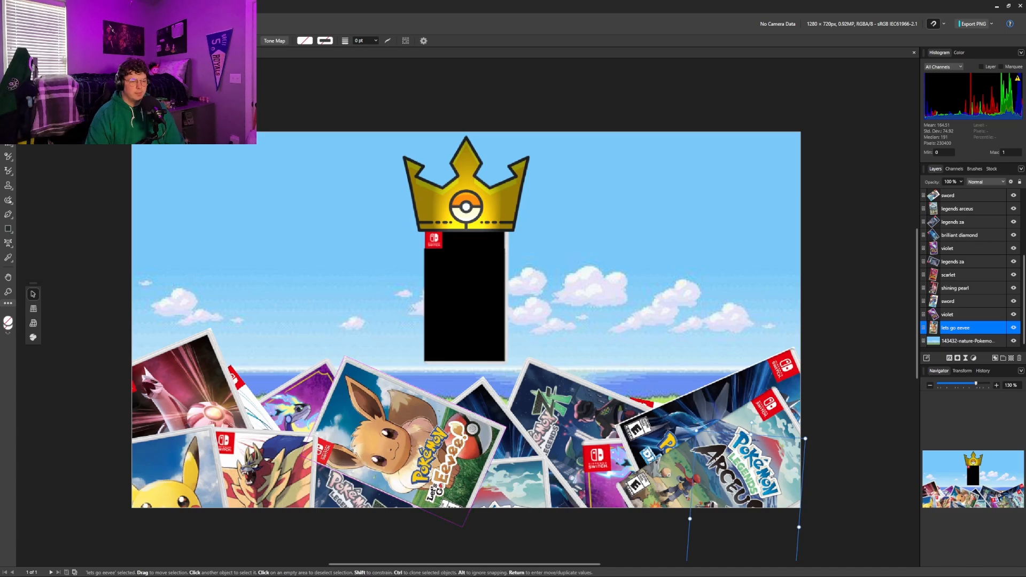
left_click(854, 422)
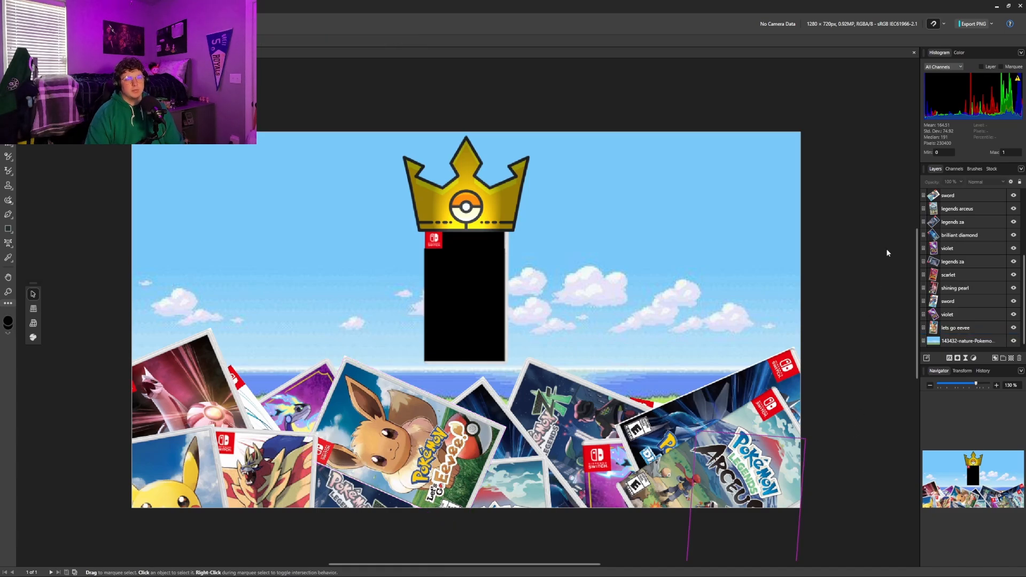
Hide every layer of the thumbnail from the crown down to the background
scroll(898, 235, "down", 1)
scroll(781, 258, "down", 4)
scroll(782, 257, "up", 6)
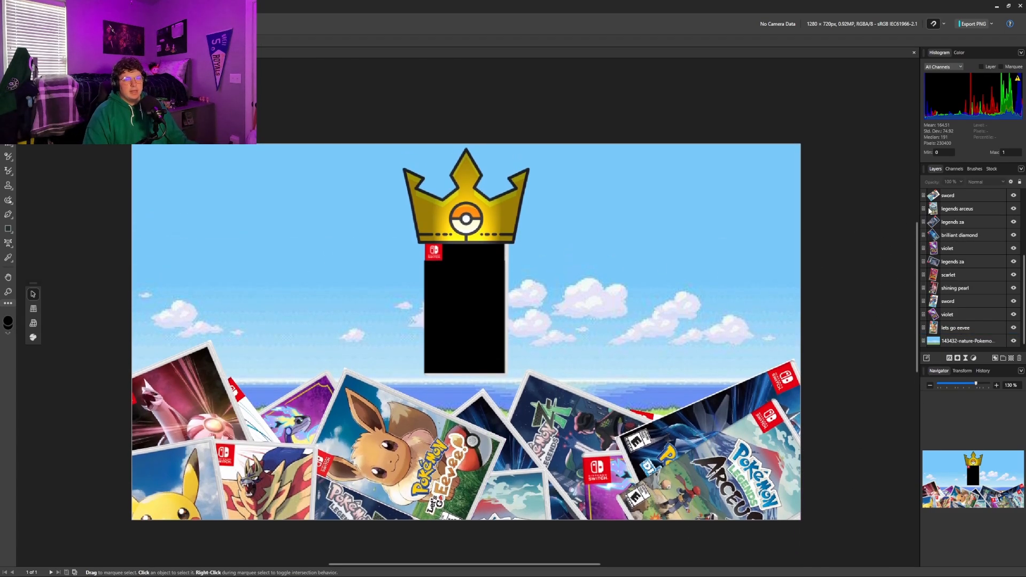
scroll(1003, 224, "up", 4)
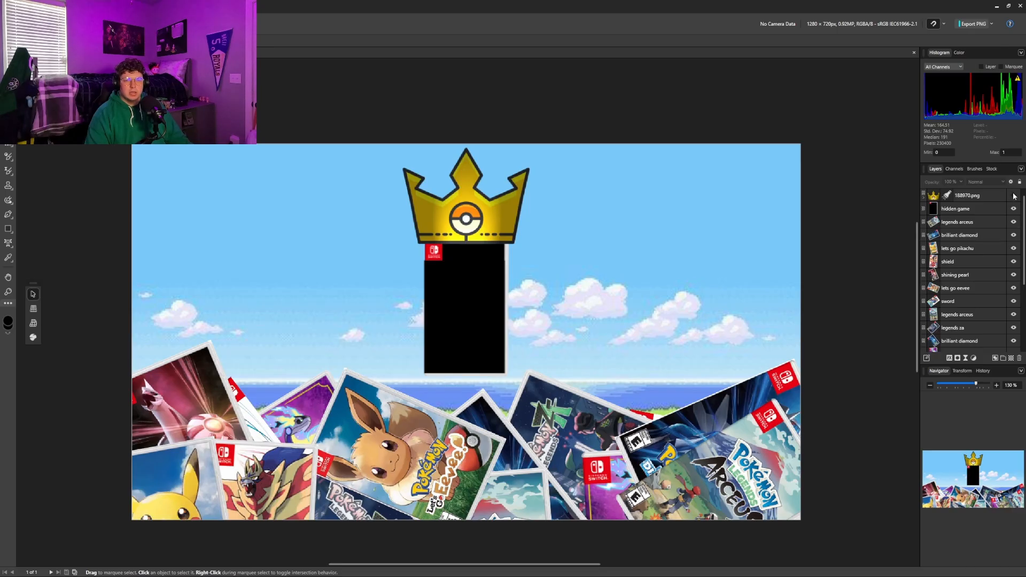
left_click_drag(1014, 196, 1013, 348)
left_click_drag(1012, 236, 1015, 290)
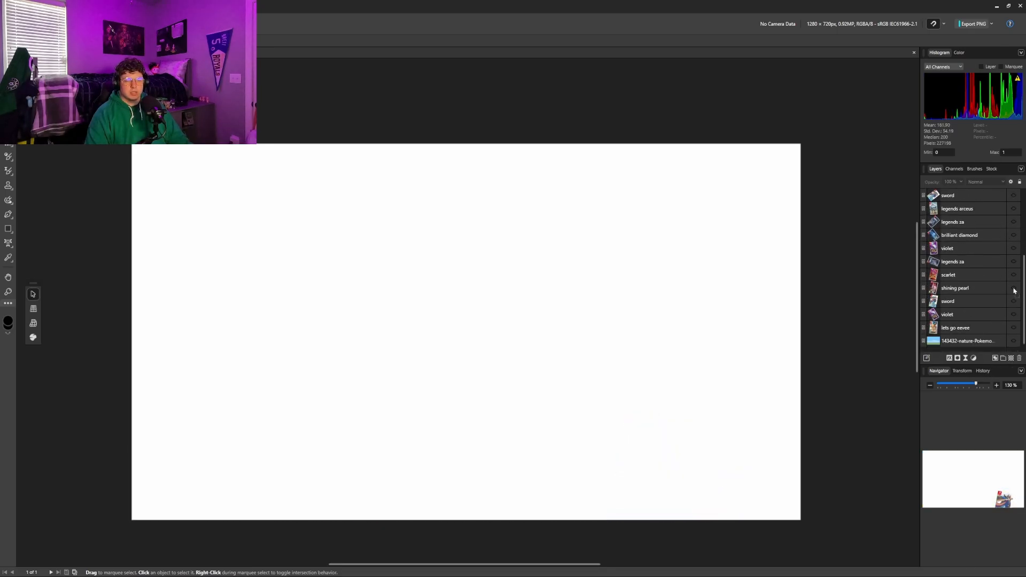
Show the background and all other layers again, with the lowest lets go eevee layer moved to the top of the stack
left_click(1014, 341)
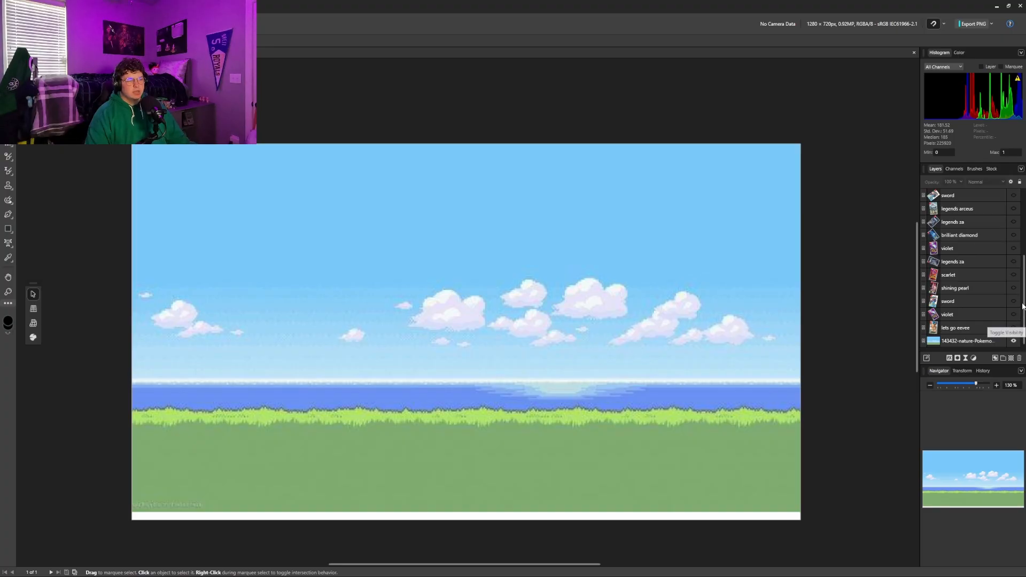
left_click_drag(1014, 328, 980, 97)
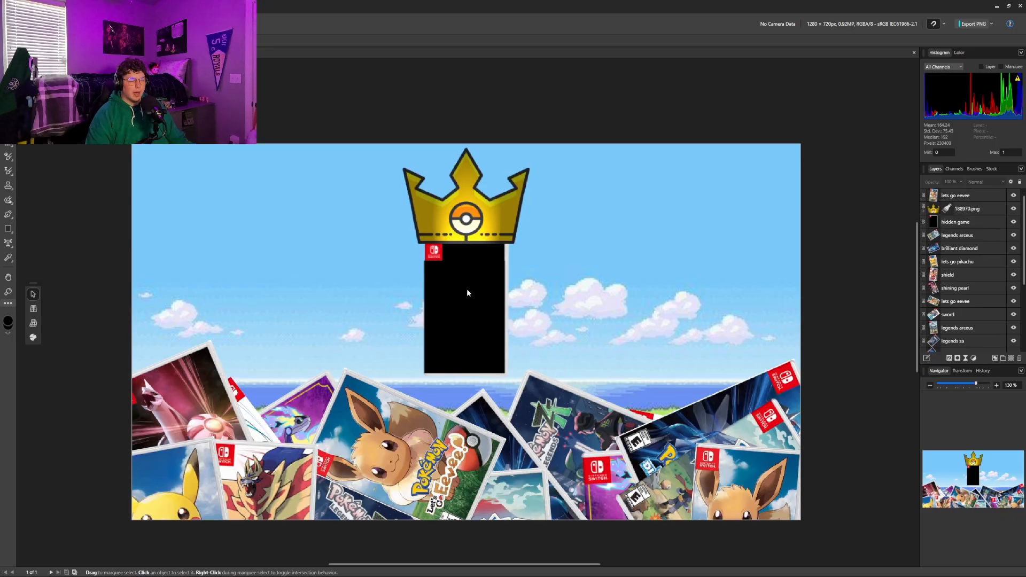
Switch to DaVinci Resolve and look over the video tracks of Timeline 1 up to Video 7
mouse_move(460, 574)
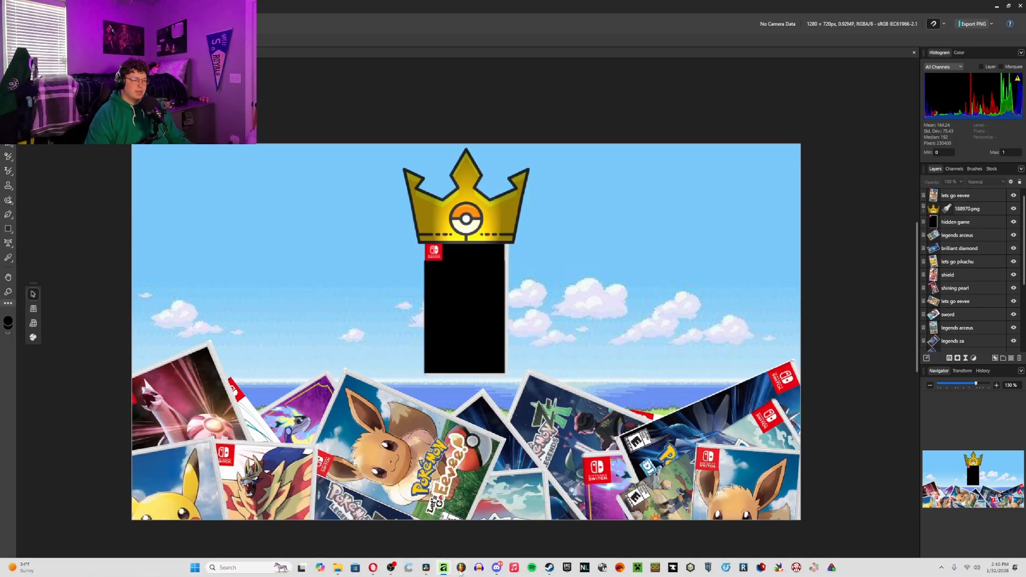
left_click(419, 555)
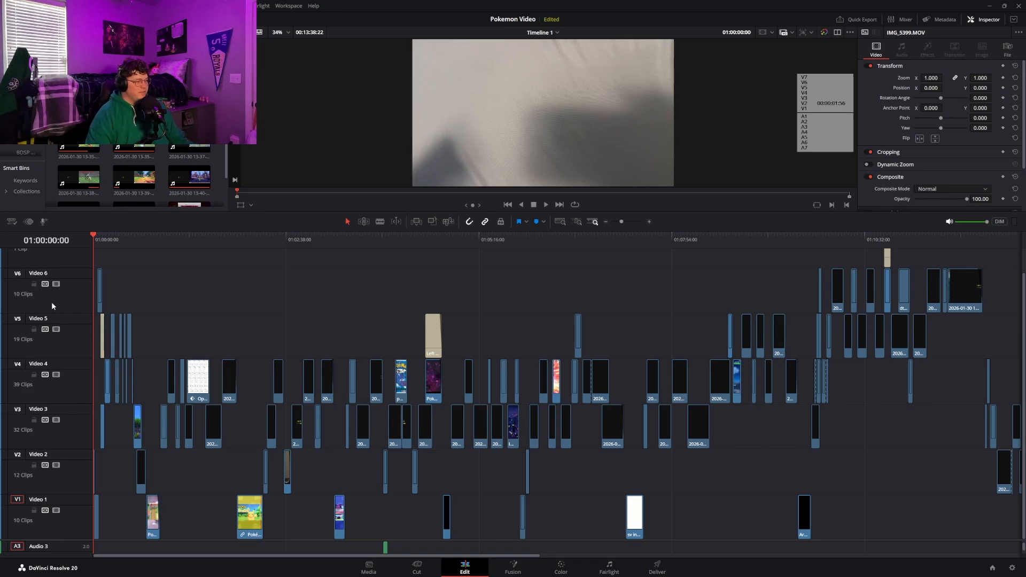
scroll(51, 292, "up", 1)
scroll(49, 281, "down", 1)
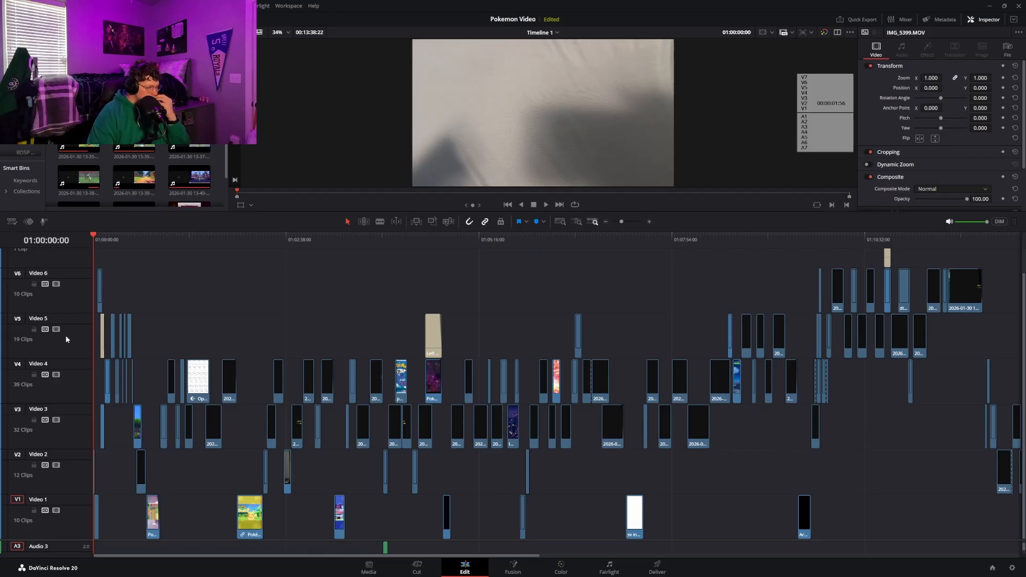
scroll(65, 291, "up", 1)
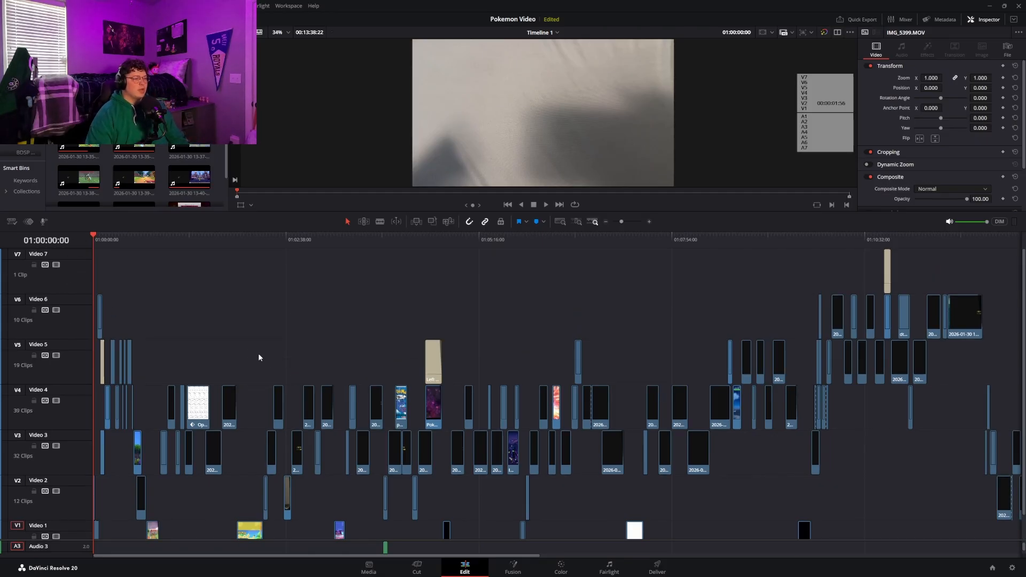
Select the credit titles on Video 7 and Video 5 in turn, and view the earliest one at 01:00:07:57
left_click(887, 273)
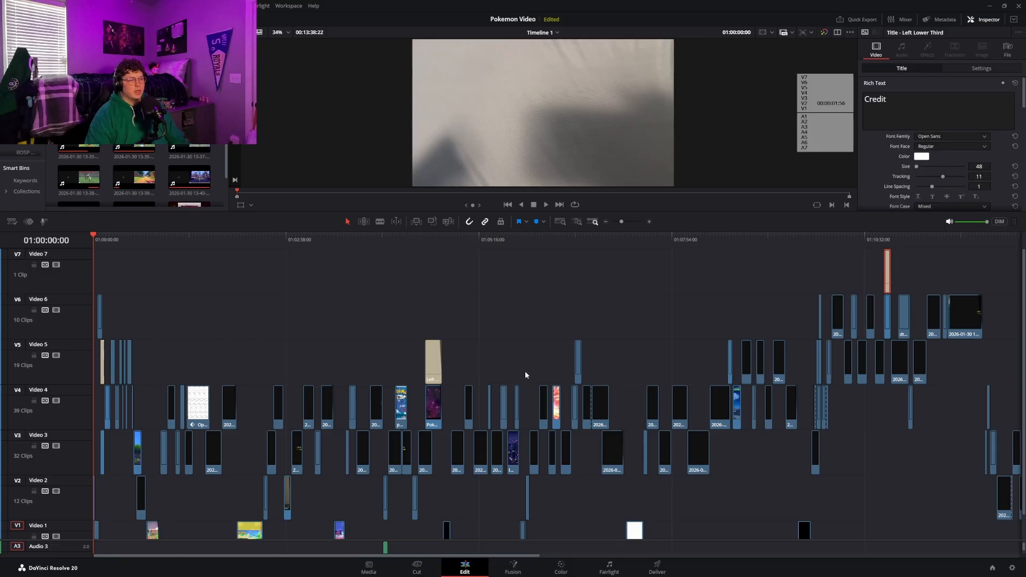
left_click(427, 356)
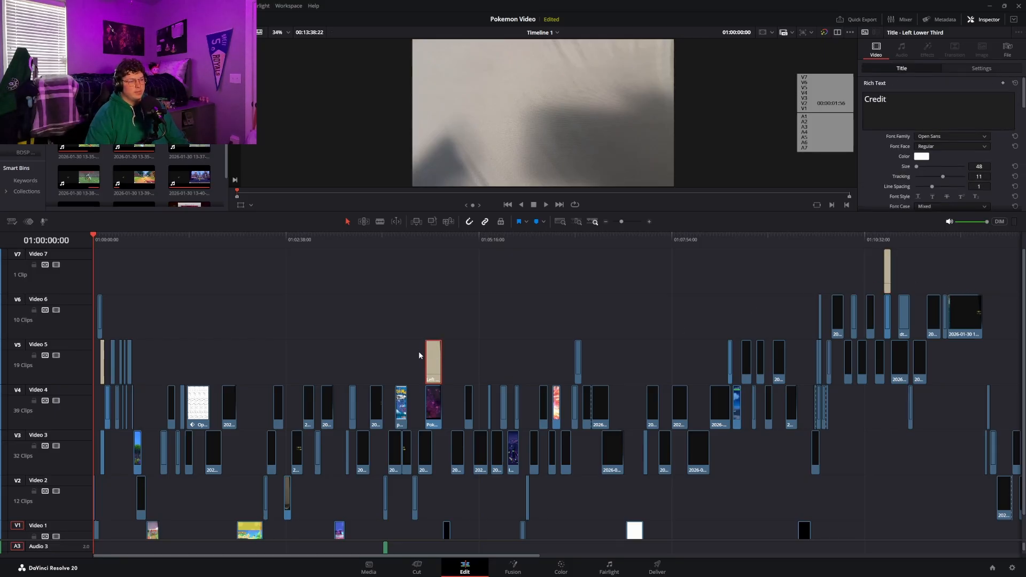
left_click(103, 361)
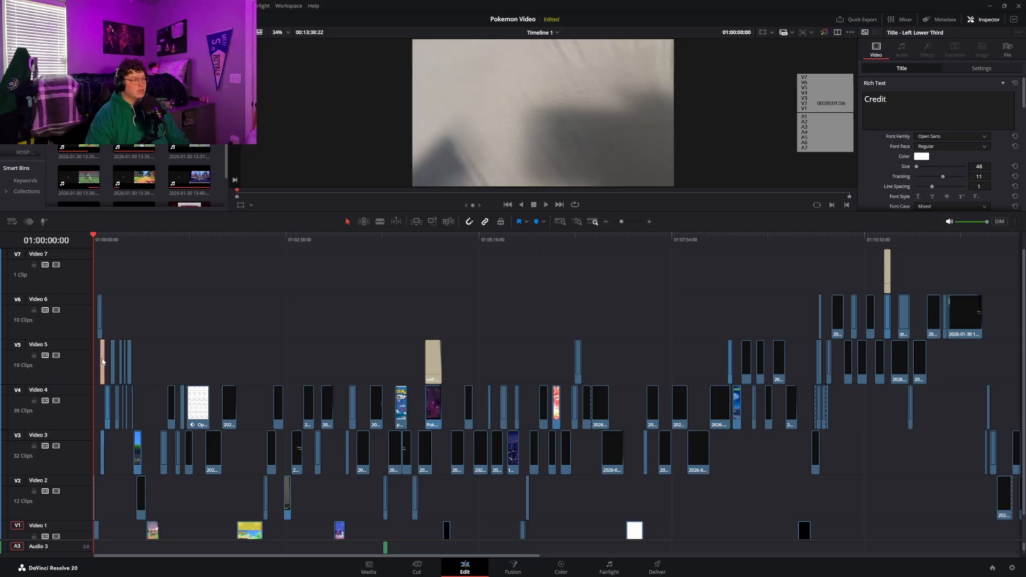
left_click(101, 237)
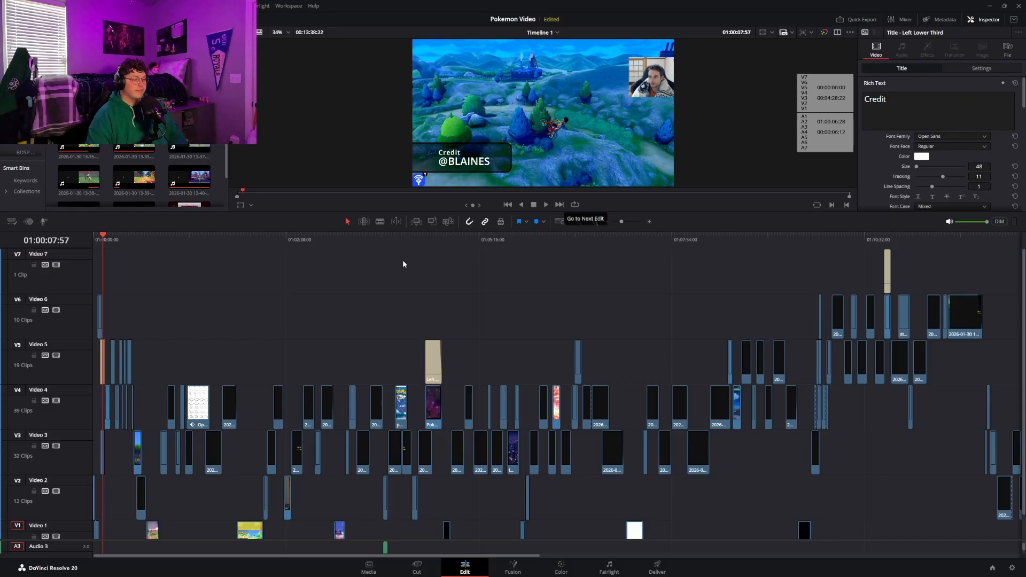
View the credit titles near 01:04:32 and 01:10:48 in the preview, and return the playhead to the timeline start
left_click(426, 239)
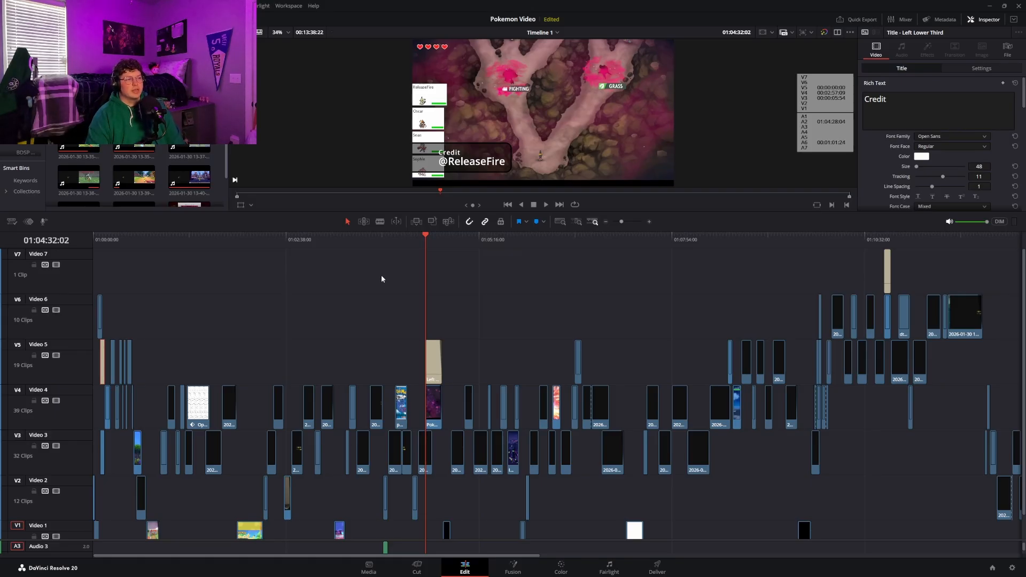
left_click_drag(428, 239, 437, 247)
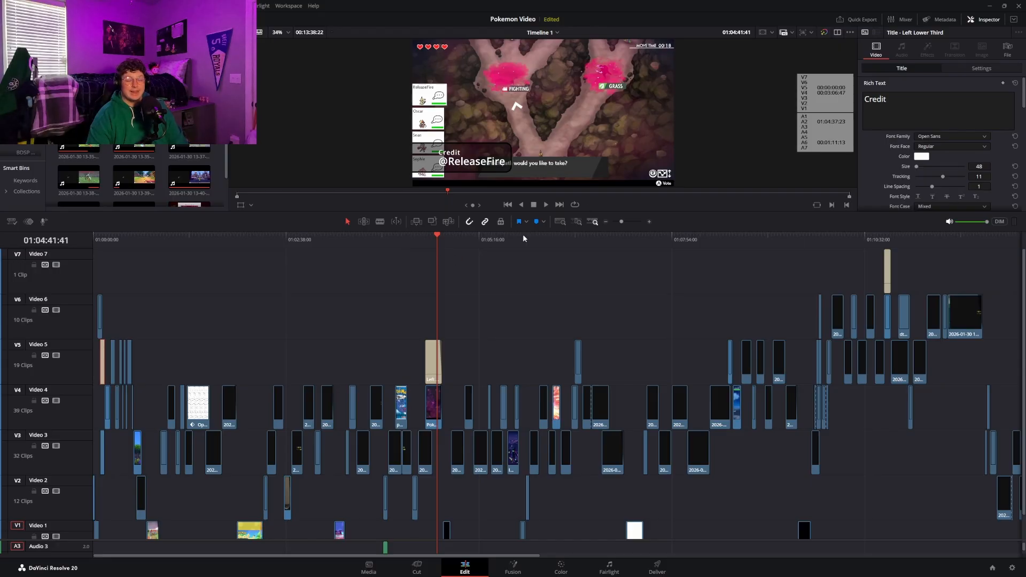
left_click(884, 236)
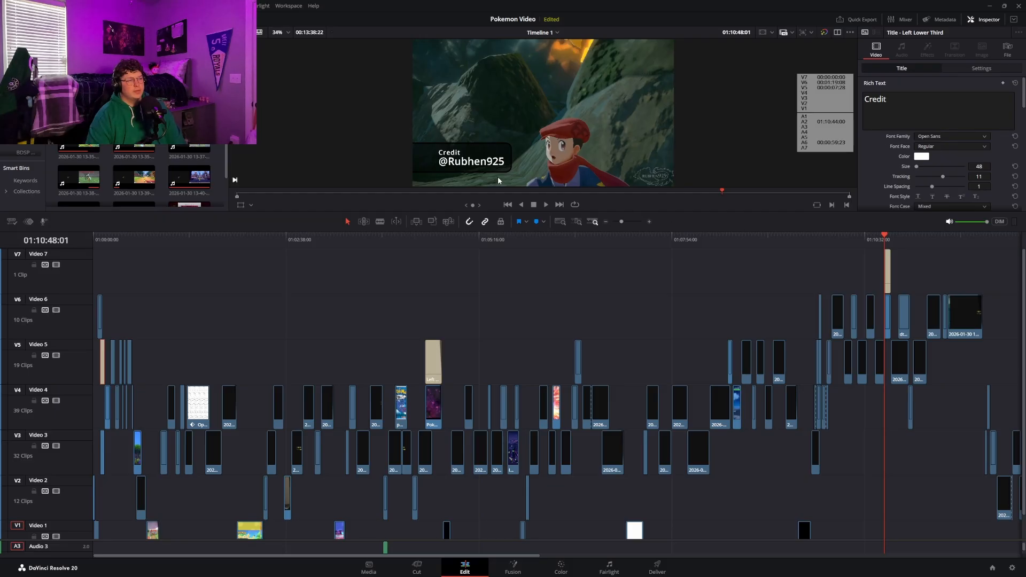
left_click(887, 236)
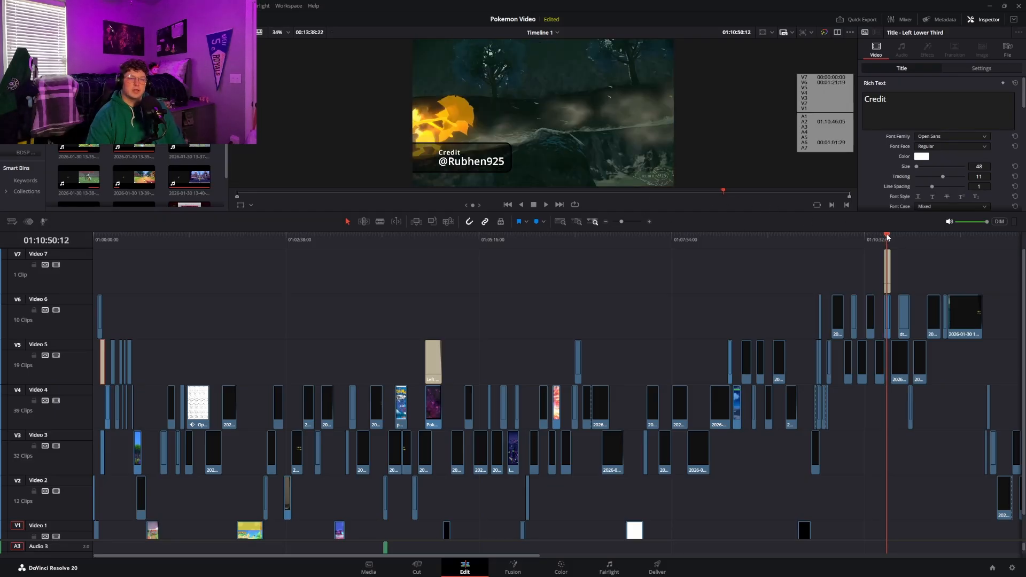
key("space")
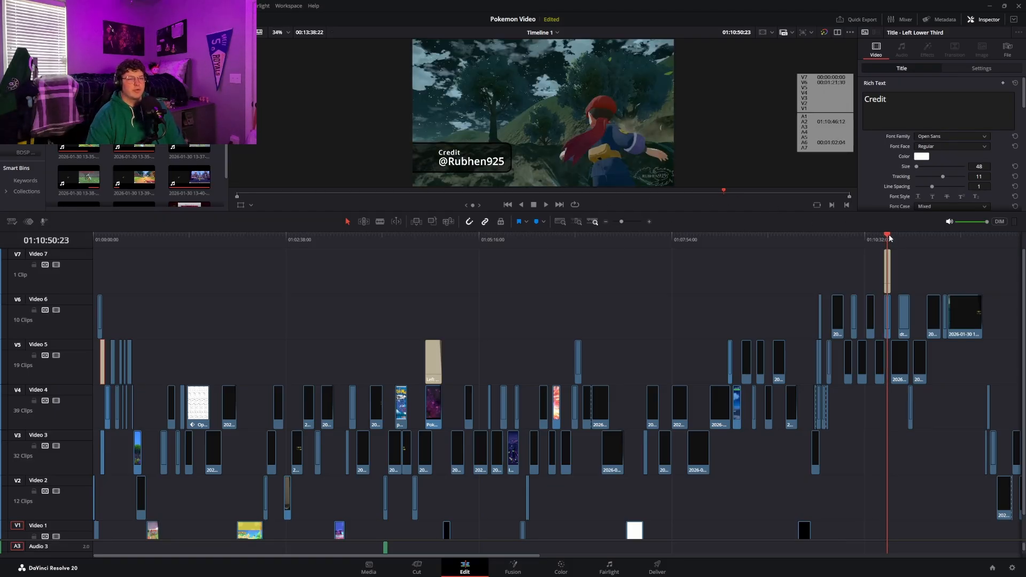
left_click_drag(889, 236, 24, 261)
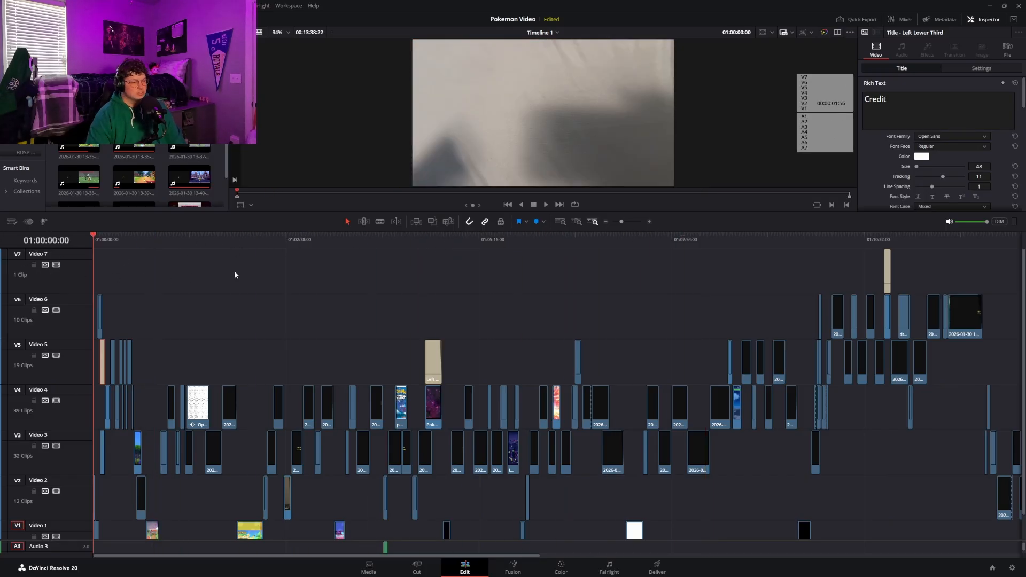
Look over the Video 1 clips, view the timeline at 01:01:57:52, and return the playhead to the start
scroll(278, 325, "down", 2)
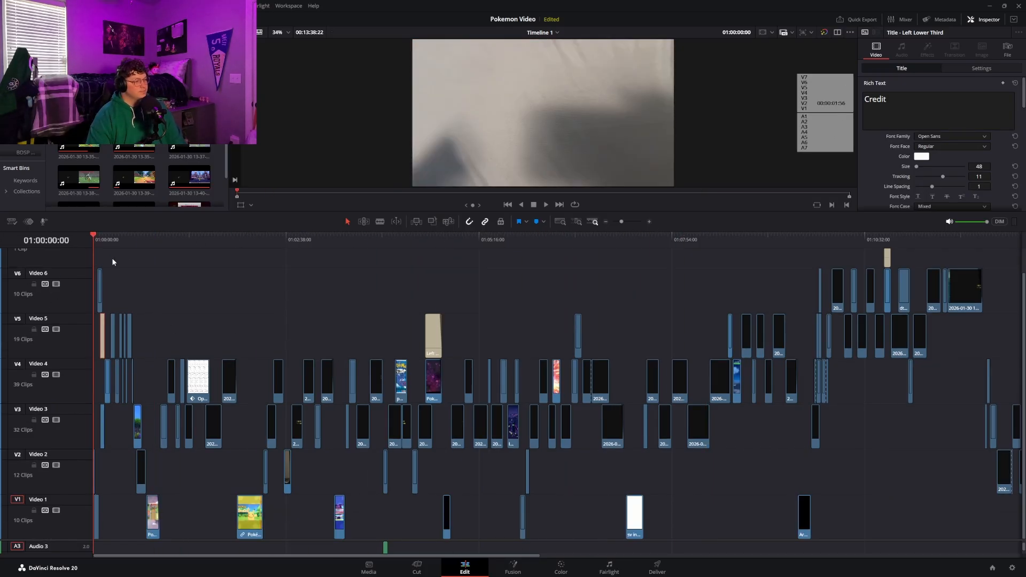
left_click_drag(135, 236, 233, 271)
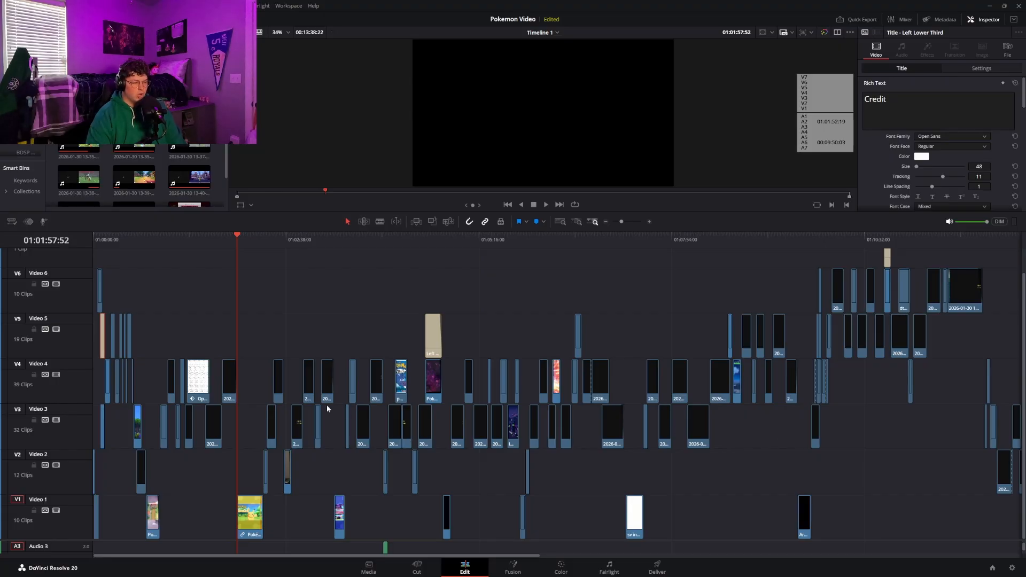
left_click_drag(139, 557, 112, 540)
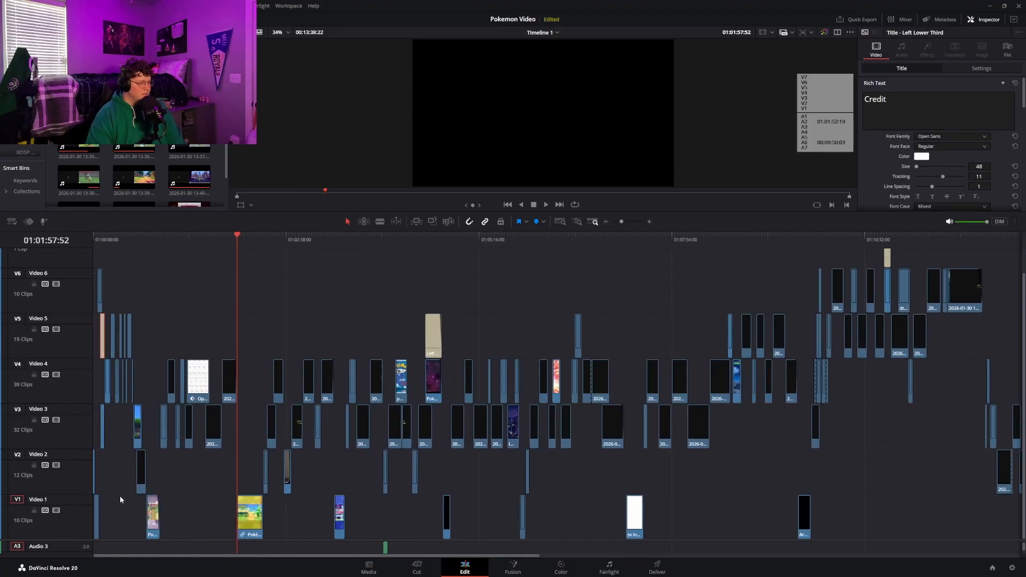
left_click_drag(123, 244, 59, 245)
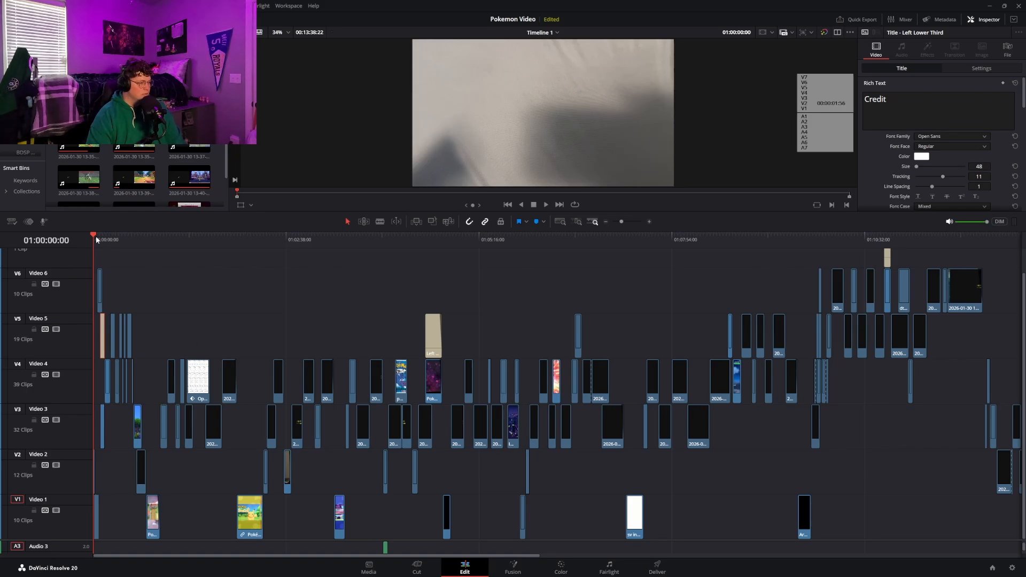
Scrub through the enlarged intro section of the timeline up to the Brilliant Diamond and Shining Pearl title clip at 01:00:45:58
left_click(648, 221)
left_click(649, 222)
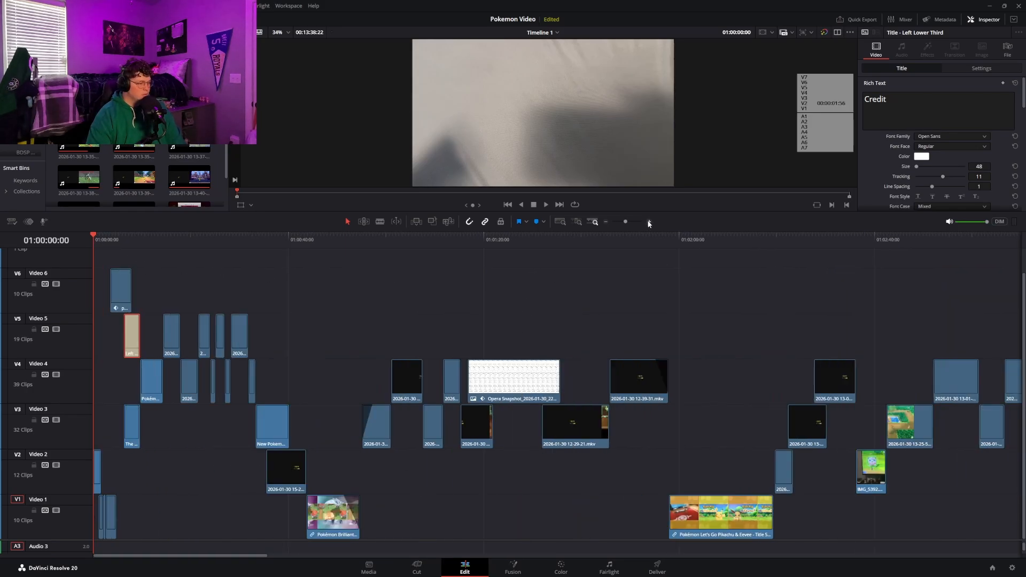
left_click(649, 221)
left_click(648, 221)
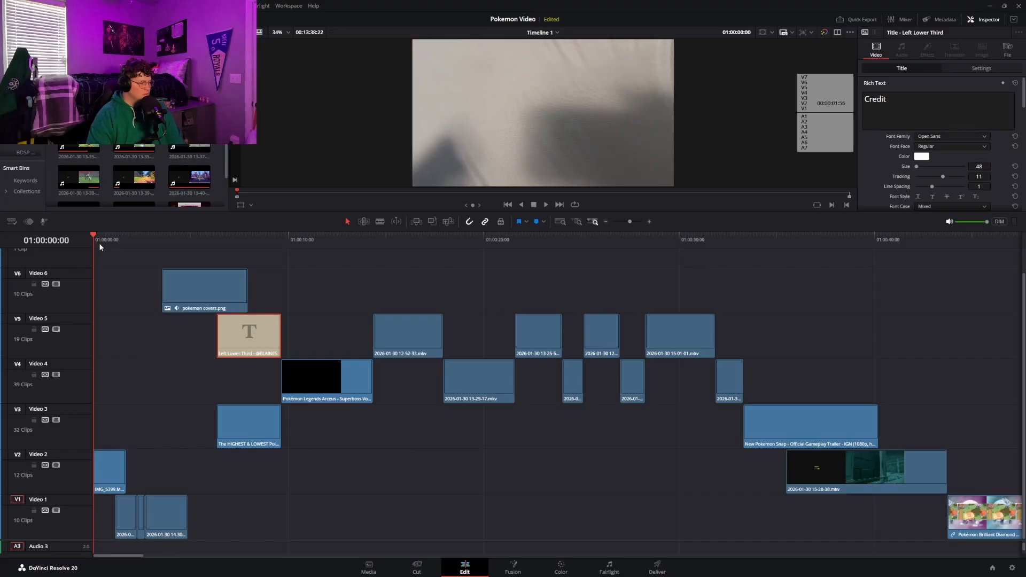
left_click_drag(104, 245, 710, 239)
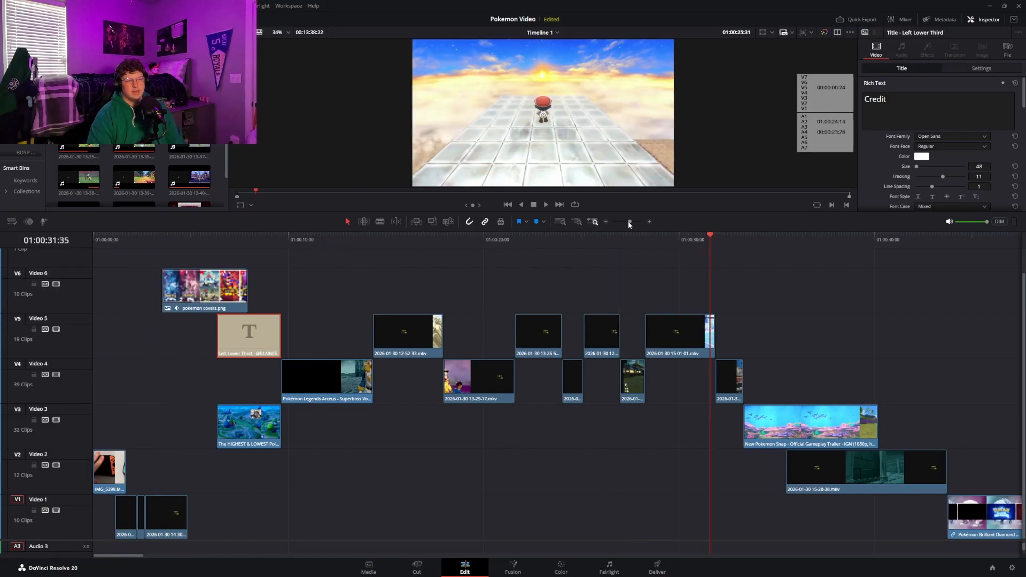
left_click_drag(627, 222, 627, 221)
left_click_drag(496, 244, 540, 242)
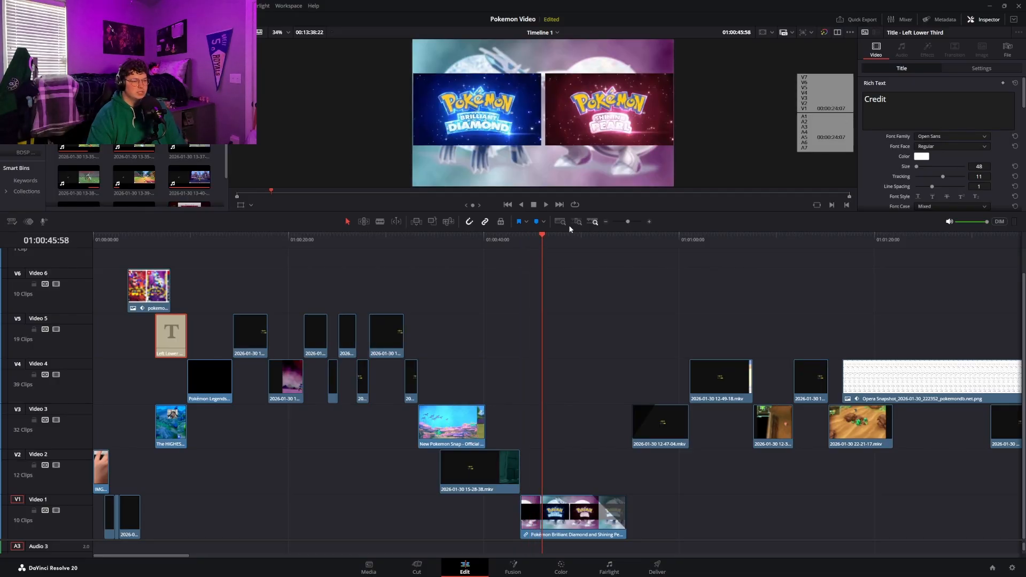
View the Pokémon Legends Z-A, Scarlet and Legends Arceus title screens on Video 1, and revisit the Scarlet and Arceus ones
left_click(606, 222)
left_click_drag(612, 223, 620, 222)
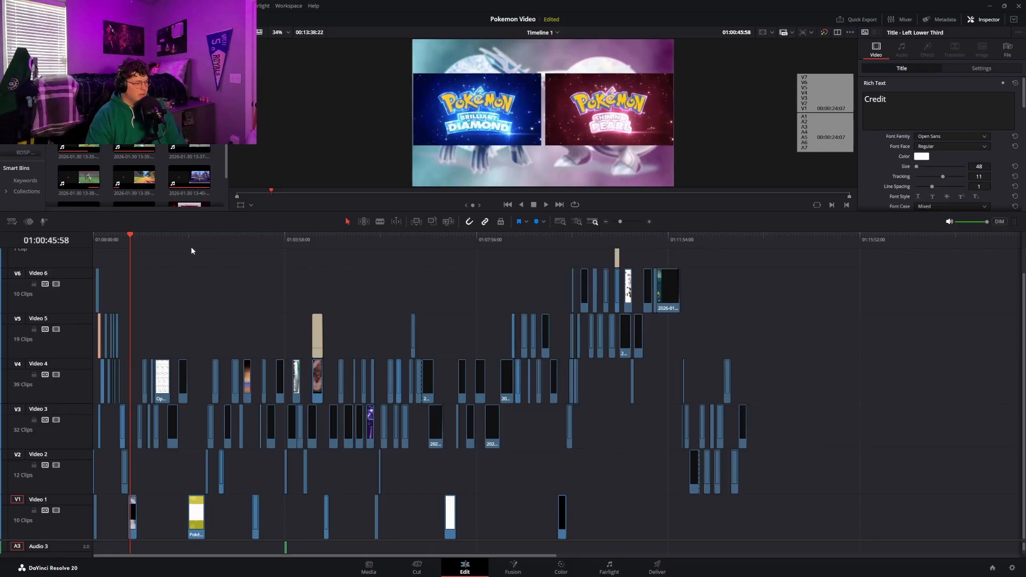
left_click_drag(190, 245, 325, 252)
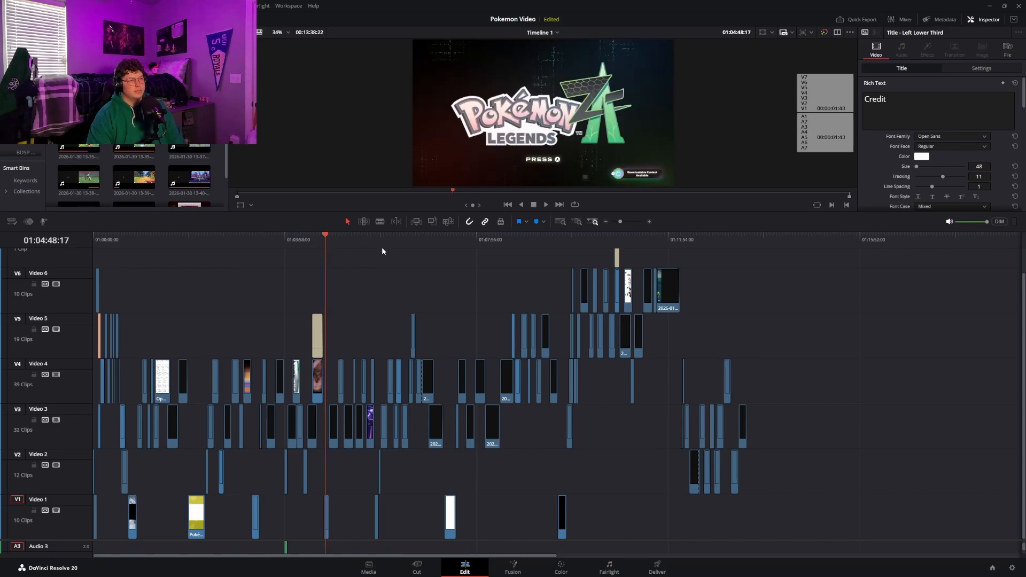
left_click_drag(435, 243, 447, 244)
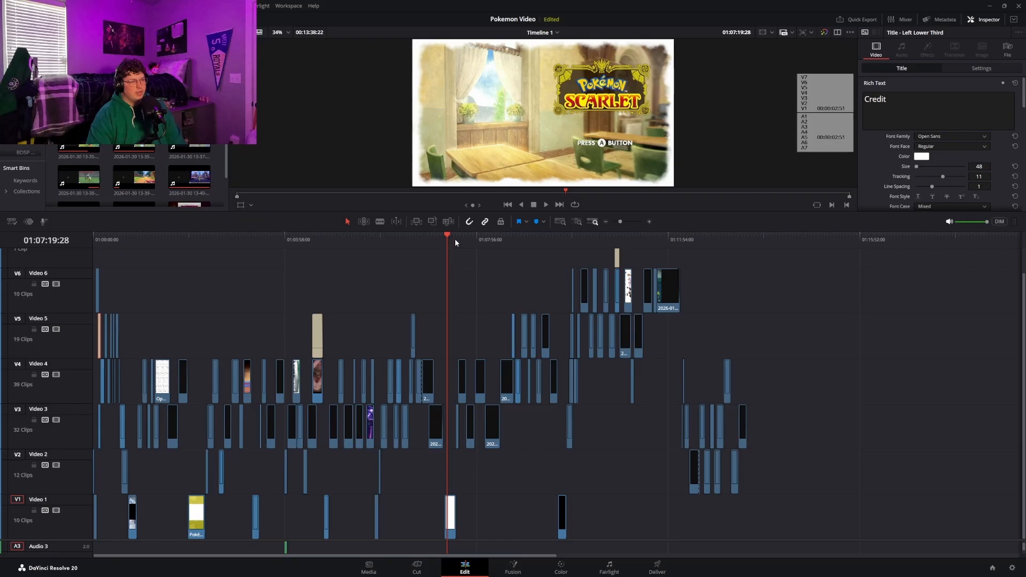
left_click_drag(566, 239, 559, 257)
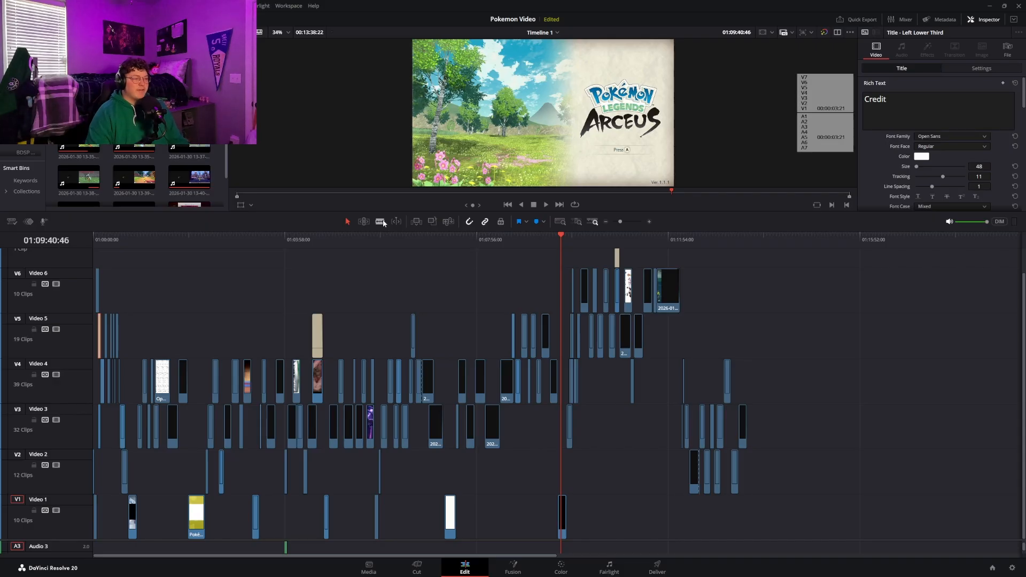
left_click_drag(345, 242, 451, 268)
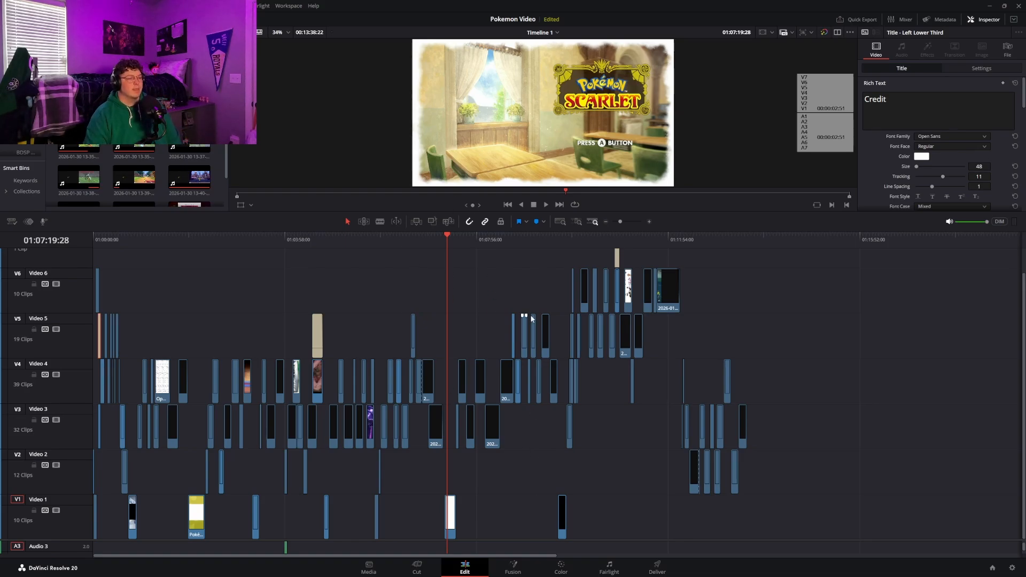
left_click(561, 239)
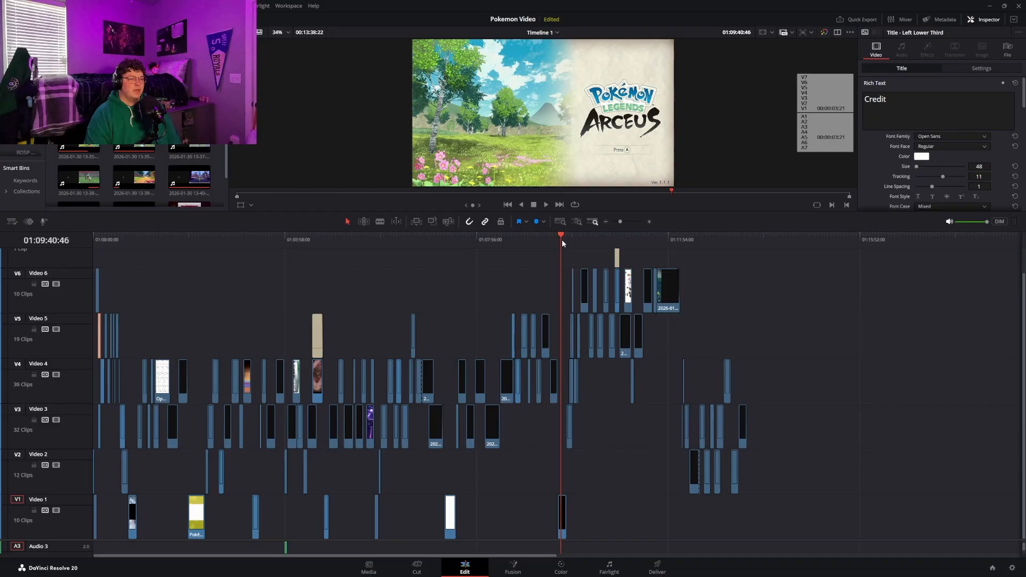
Return the playhead to the timeline start and play the opening Switch clip briefly, stopping at 01:00:01:31
left_click_drag(552, 235, 85, 244)
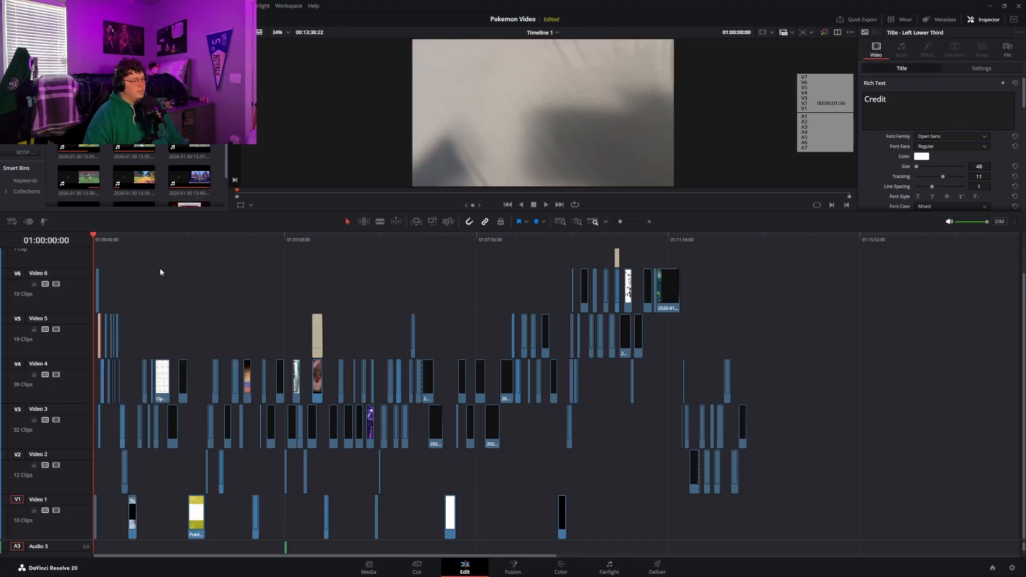
key("space")
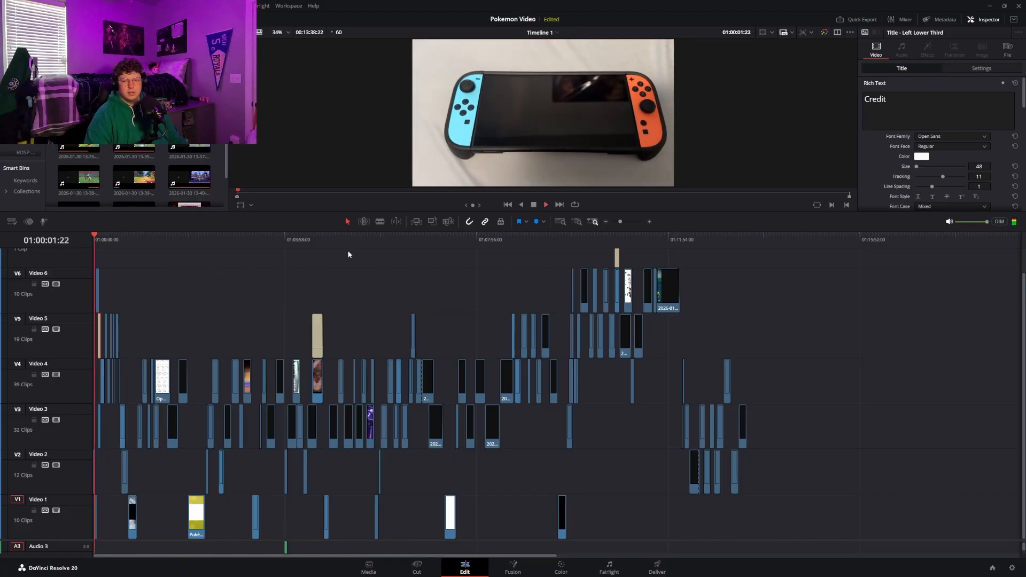
key("space")
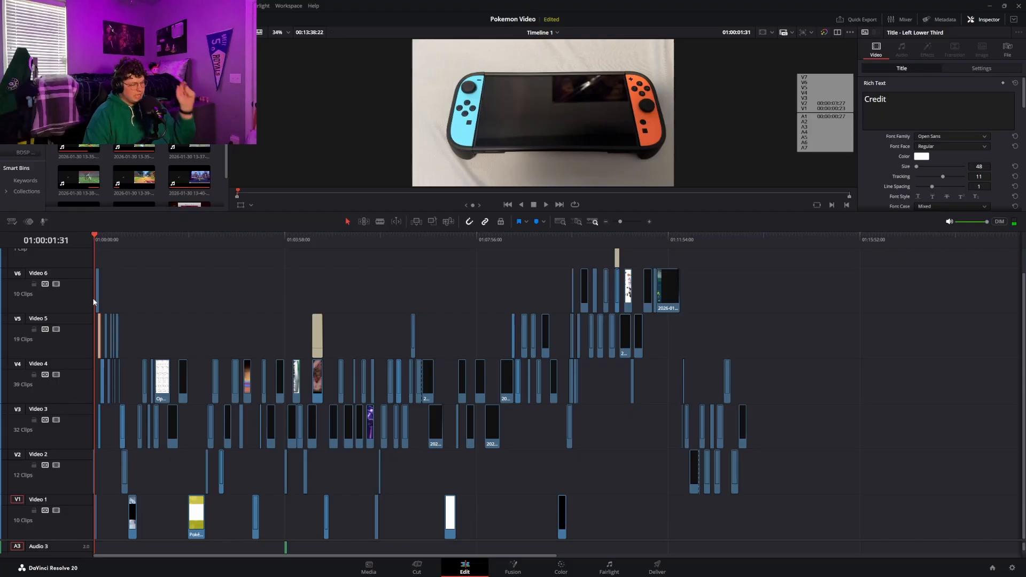
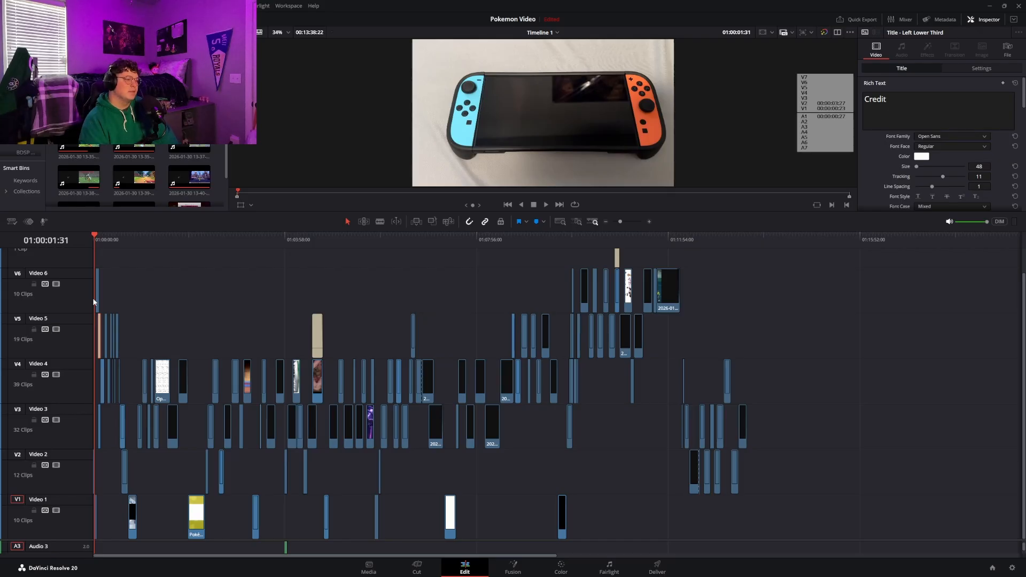
Play the opening up to the game covers, enlarge the intro section of the timeline and view the covers image at 01:00:06:02
key("space")
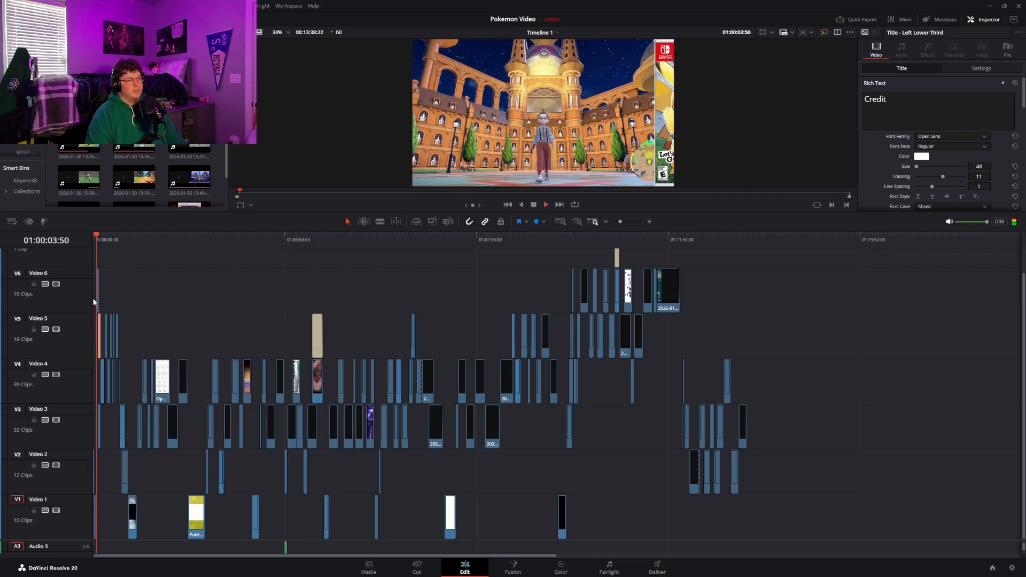
key("space")
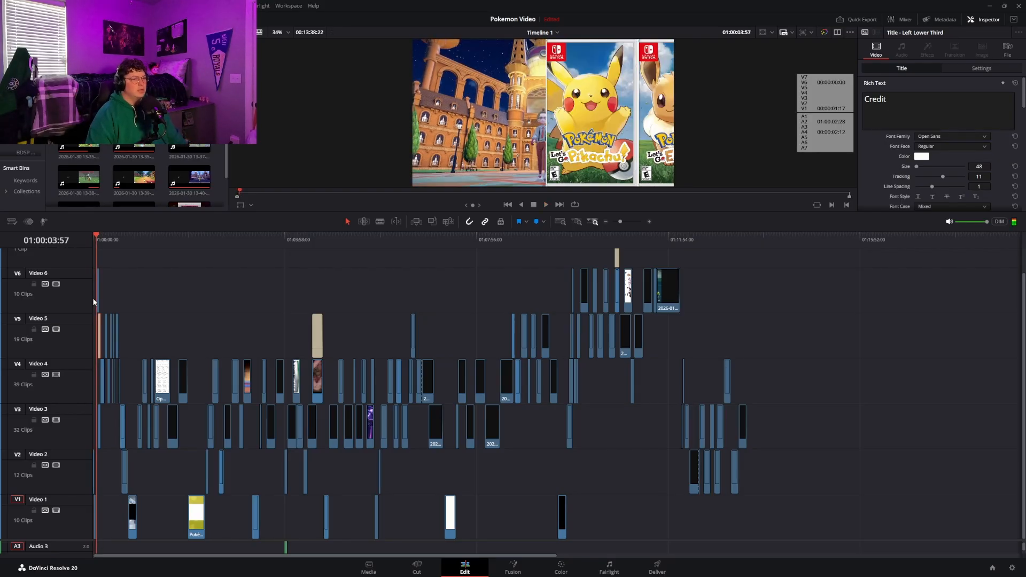
left_click(651, 221)
left_click(651, 222)
left_click(651, 222)
left_click(651, 222)
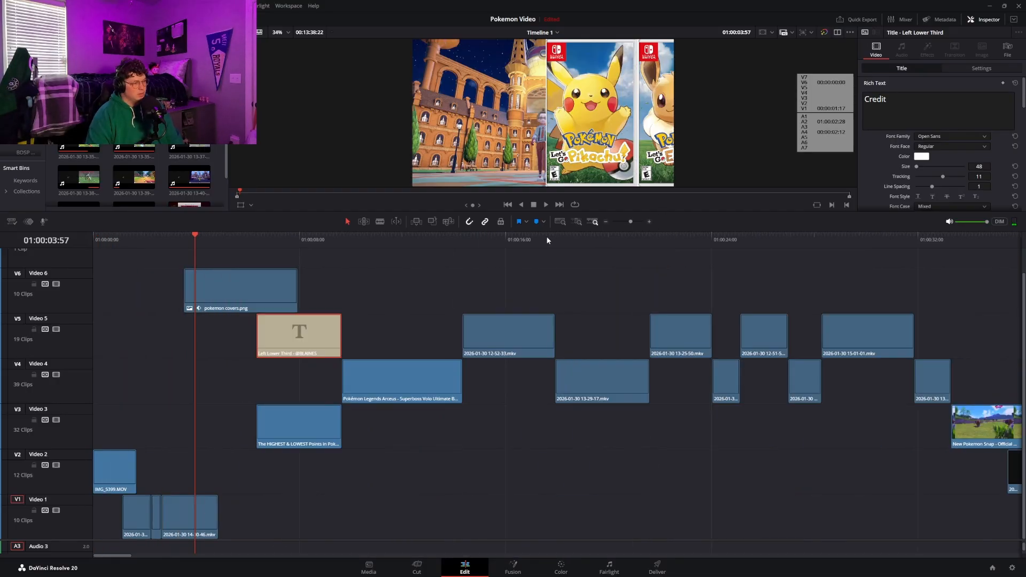
left_click_drag(193, 241, 235, 239)
key("space")
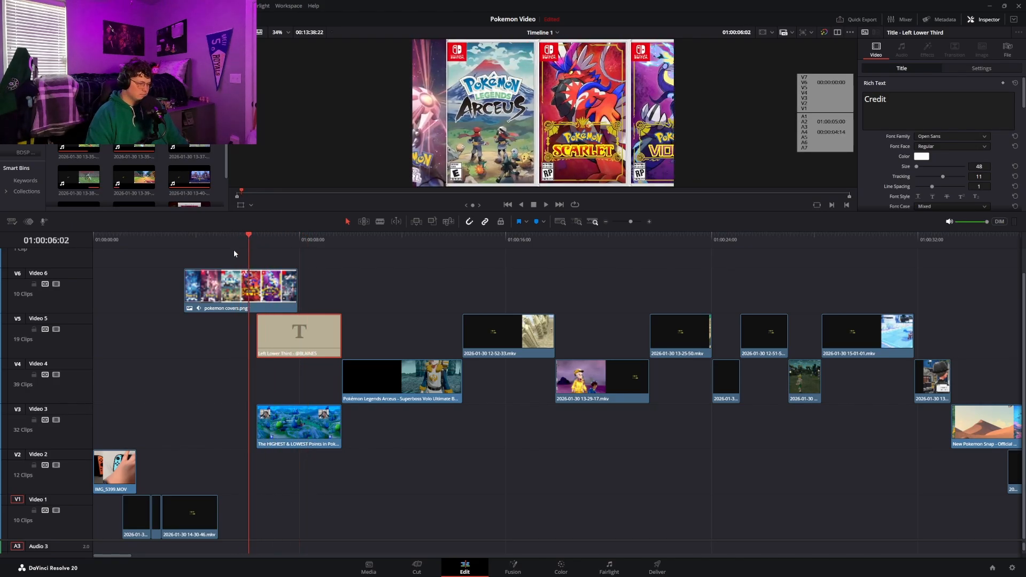
Scrub through the intro gameplay clips from the Pokémon Legends Arceus footage to the clip at 01:00:32:51
scroll(328, 259, "up", 2)
left_click(353, 257)
left_click_drag(360, 244, 445, 243)
left_click(430, 304)
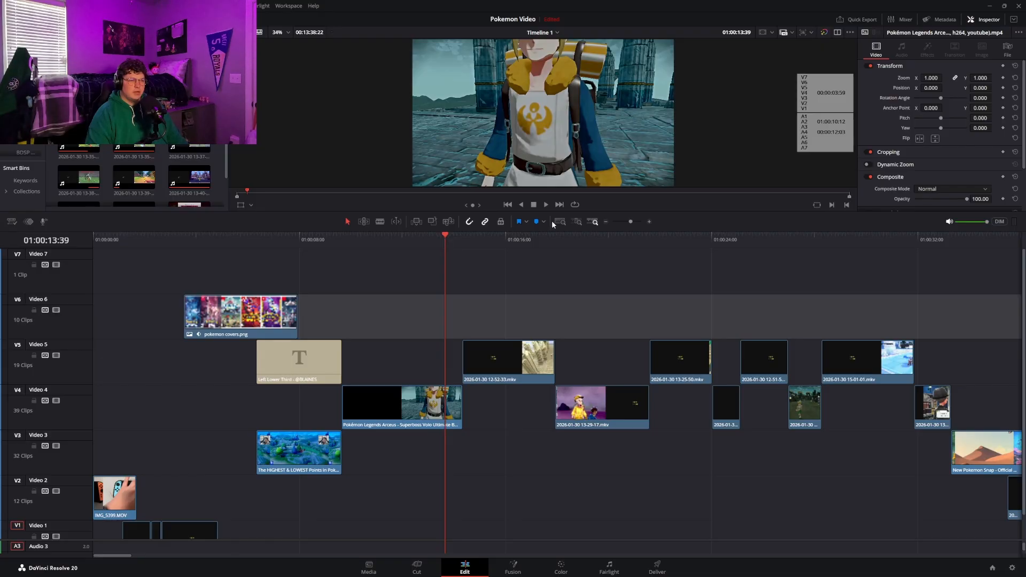
left_click_drag(479, 236, 940, 229)
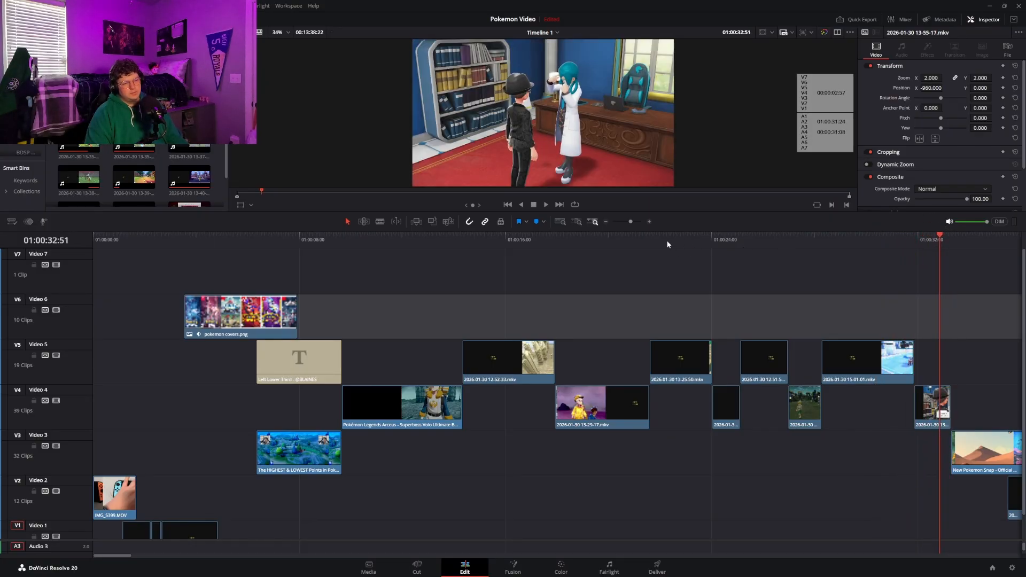
Scrub through the New Pokemon Snap trailer clip and on to the Brilliant Diamond and Shining Pearl title clip at 01:00:45:58
left_click_drag(631, 223, 634, 224)
left_click(643, 237)
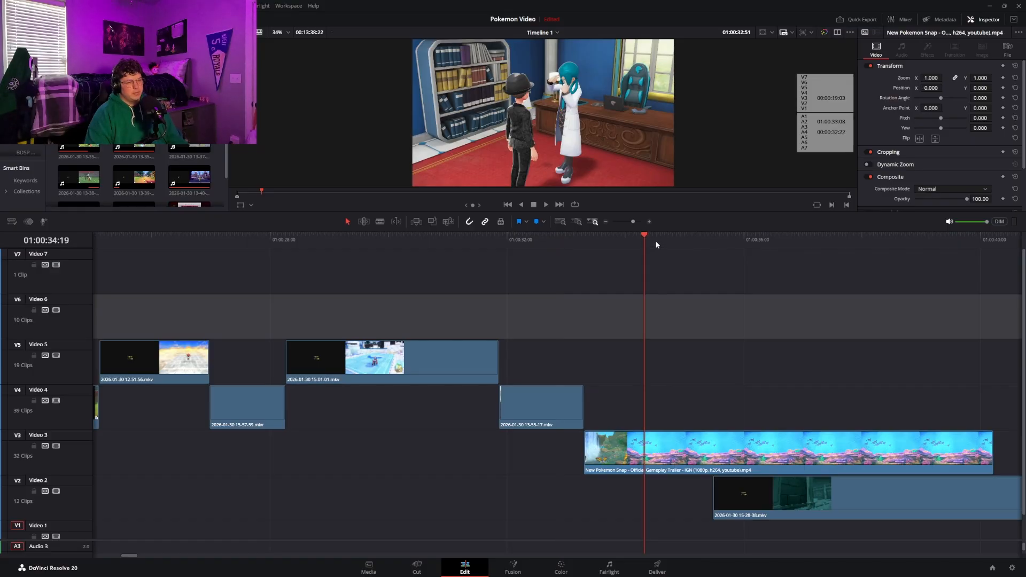
left_click_drag(656, 241, 962, 229)
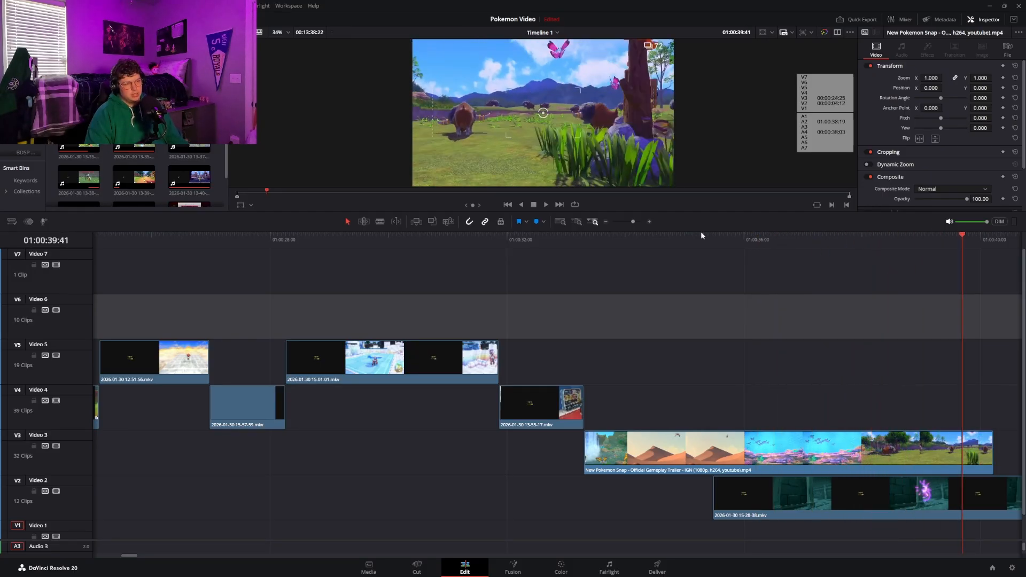
left_click(606, 221)
left_click(606, 221)
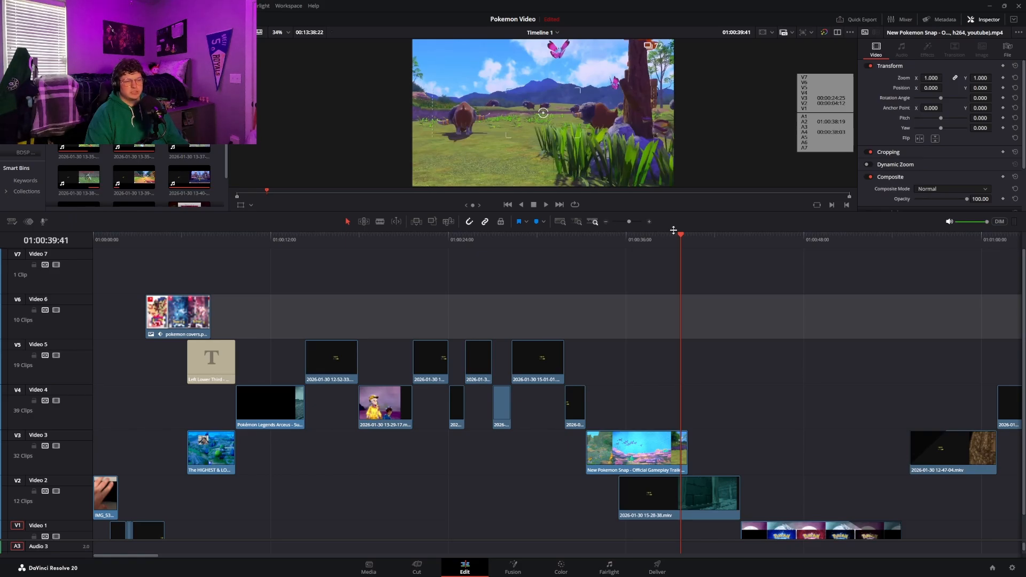
left_click(690, 246)
left_click_drag(688, 250, 773, 240)
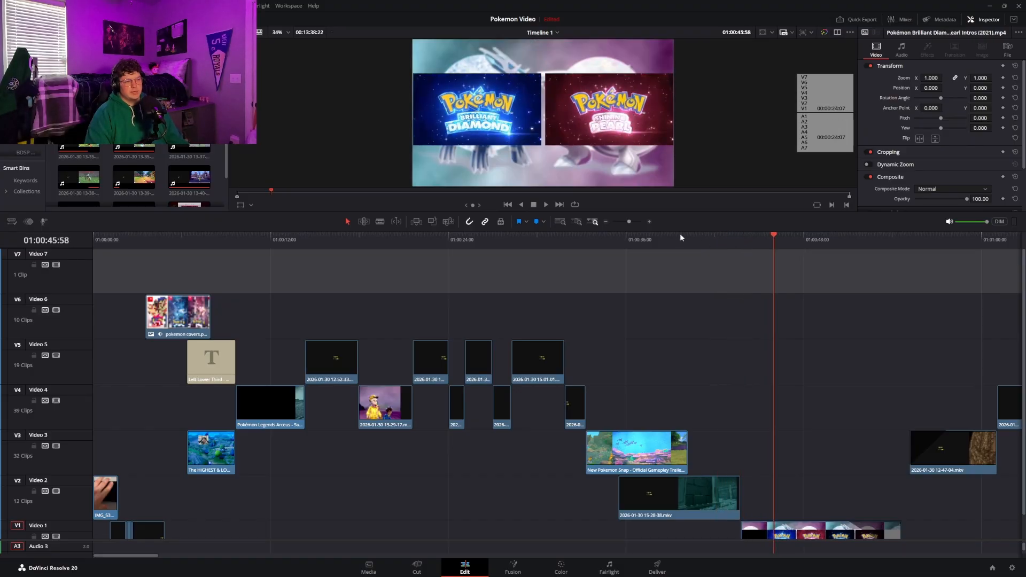
Enlarge the audio track area of the timeline and move the playhead to 01:00:54:41, where the second voice-over section starts
left_click(606, 222)
scroll(354, 534, "down", 1)
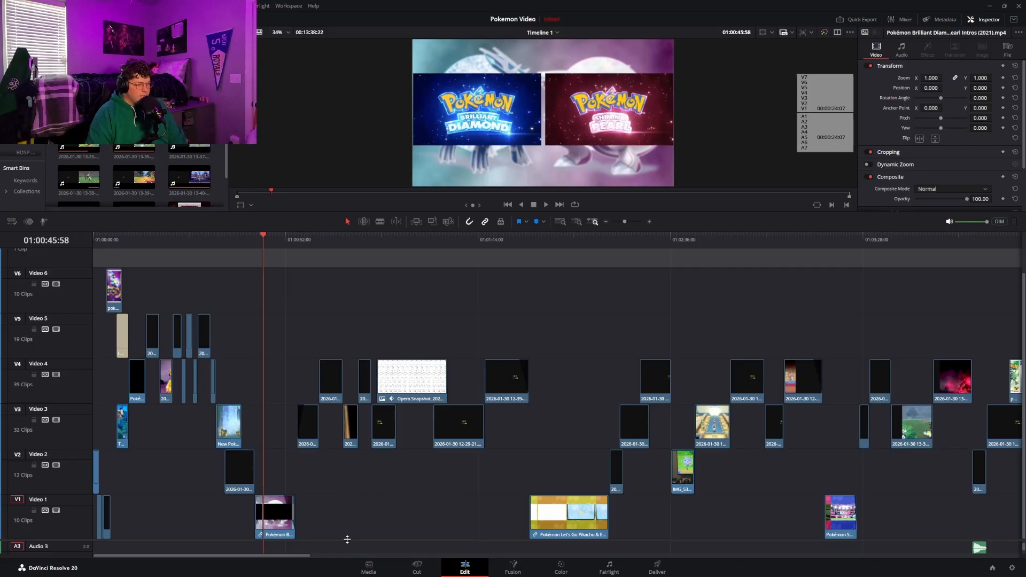
left_click_drag(348, 539, 366, 263)
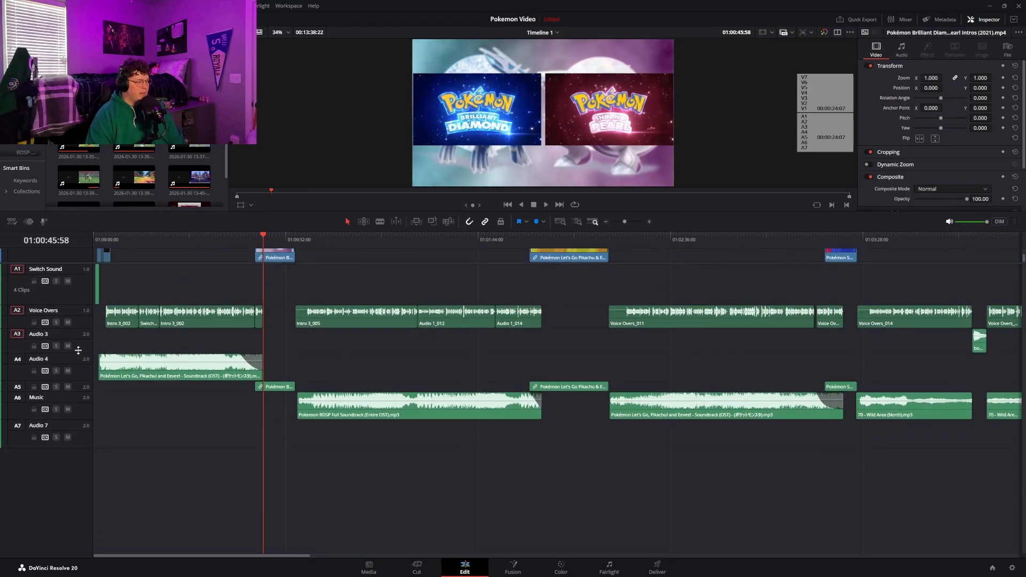
left_click_drag(133, 235, 296, 320)
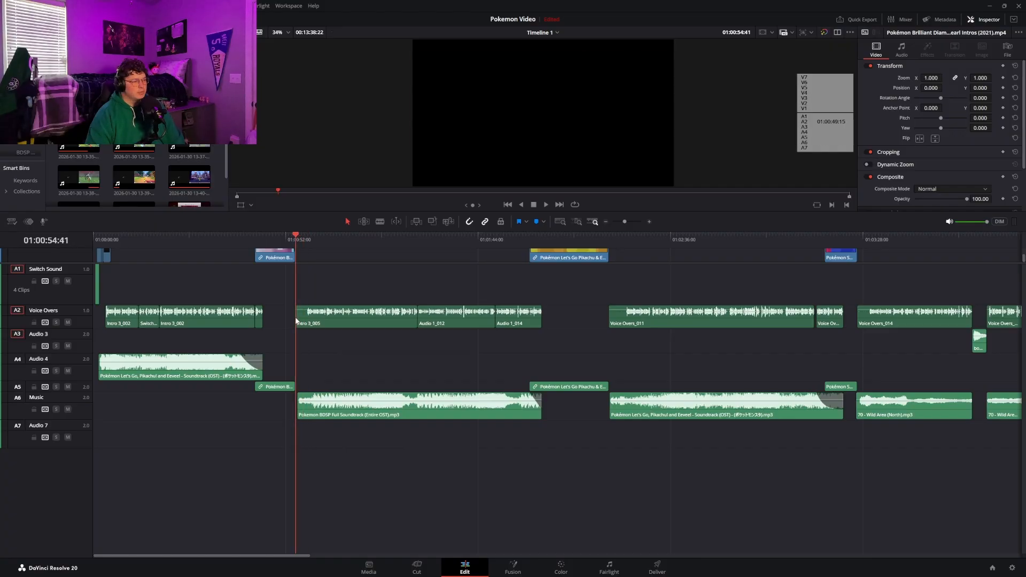
Mute the Switch Sound, Voice Overs, Audio 3, Audio 5 and Audio 7 tracks and play the section music from 01:00:54:41 to 01:01:00:18
left_click(68, 387)
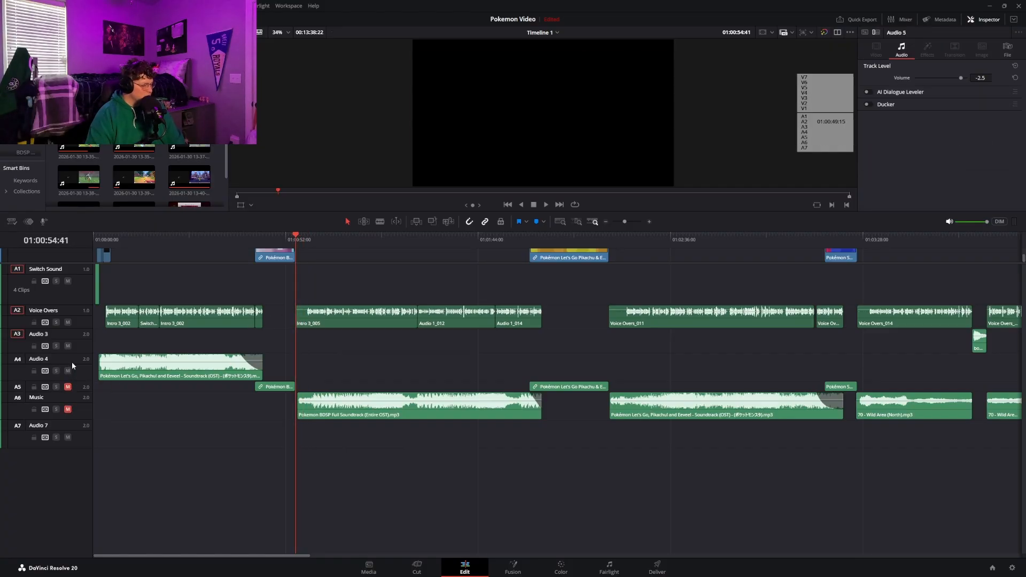
left_click(67, 346)
left_click(67, 323)
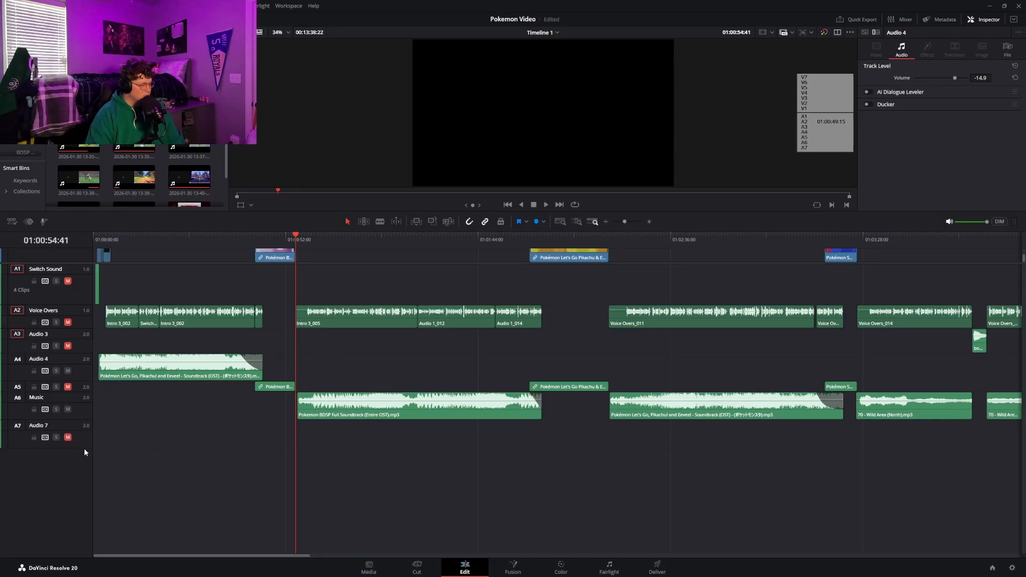
left_click_drag(84, 448, 86, 465)
mouse_move(81, 418)
left_mouse_down()
mouse_move(84, 434)
mouse_move(87, 418)
left_mouse_up()
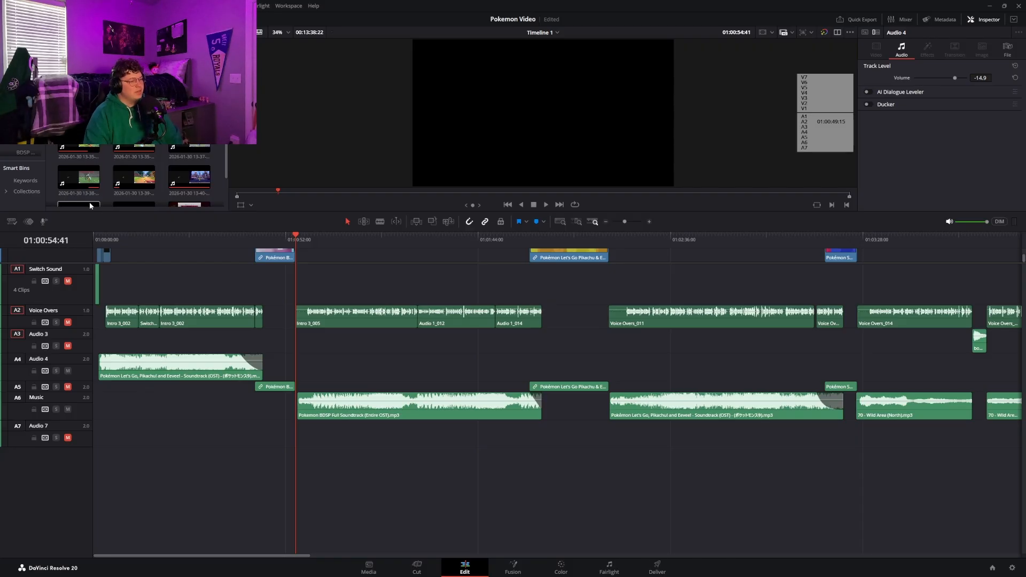
key("space")
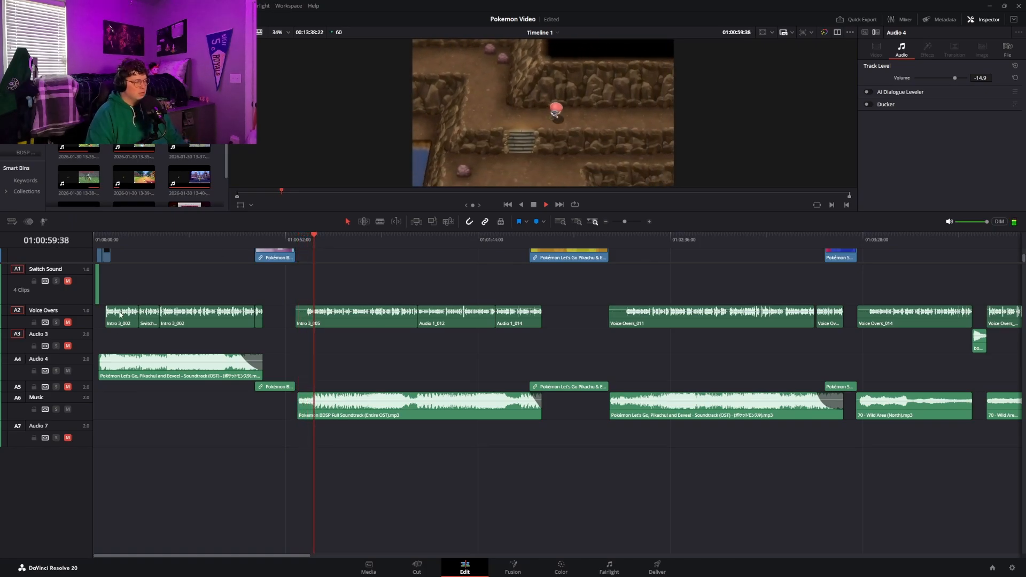
key("space")
Unmute Audio 3 and Audio 7 and play the intro music from 01:00:09:45 to 01:00:14:15
left_click(71, 439)
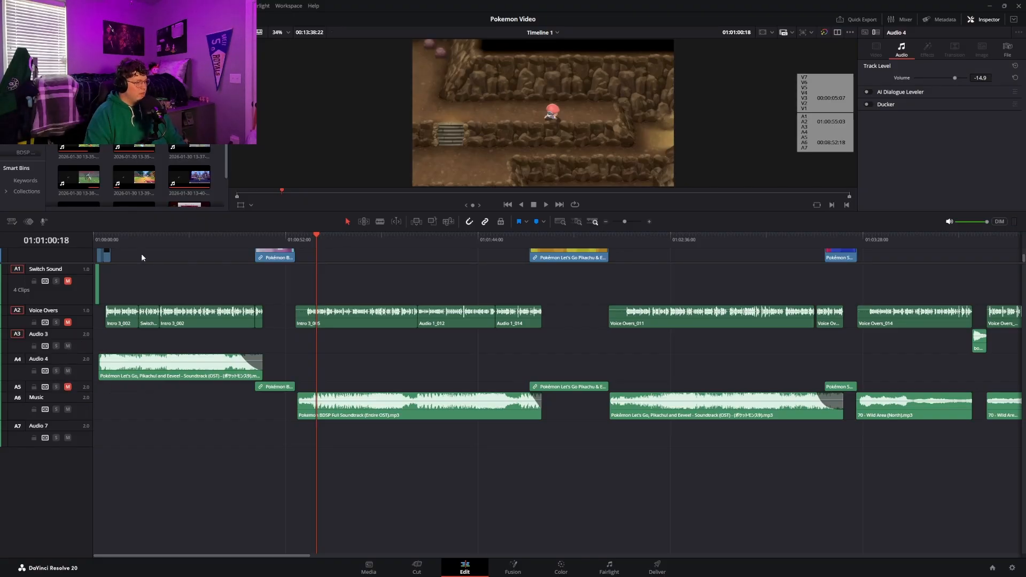
left_click(129, 238)
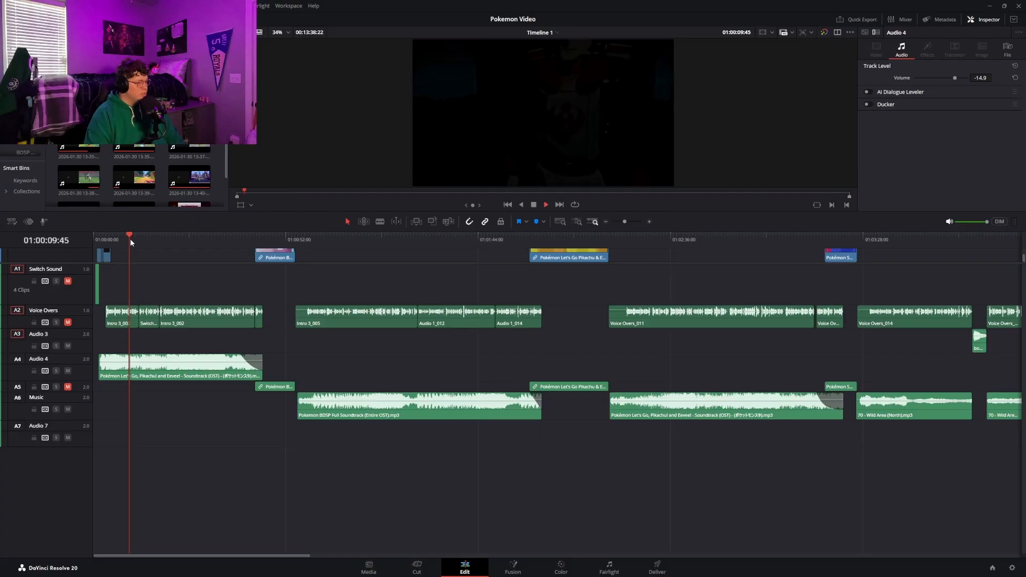
key("space")
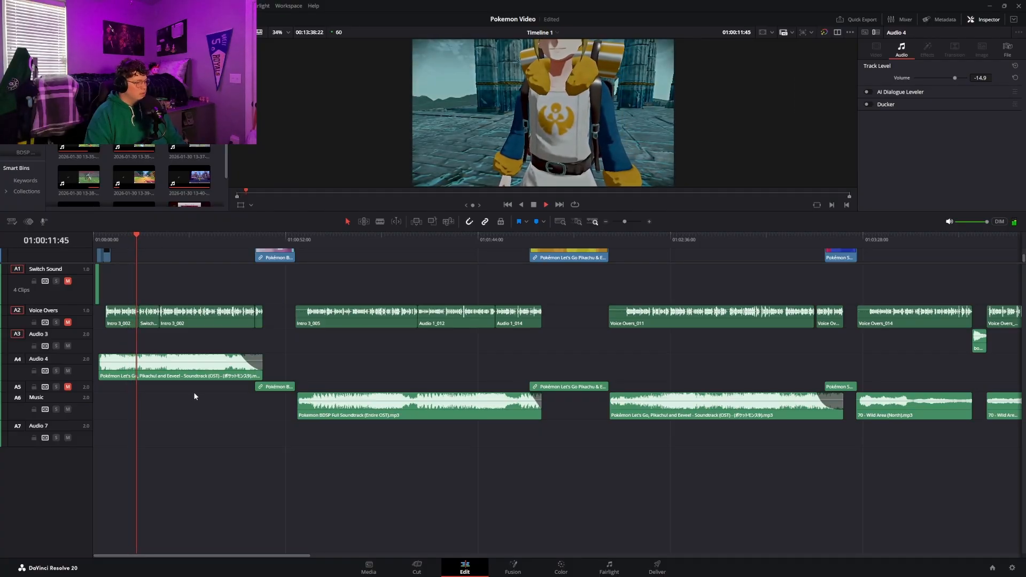
key("space")
Unmute the Voice Overs and Switch Sound tracks and save the project
left_click(68, 322)
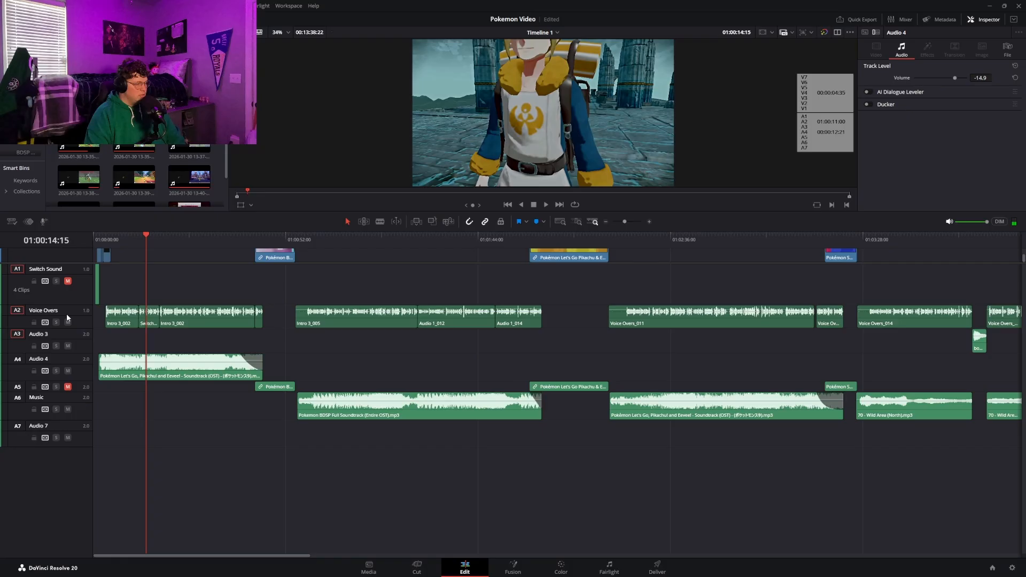
left_click(67, 281)
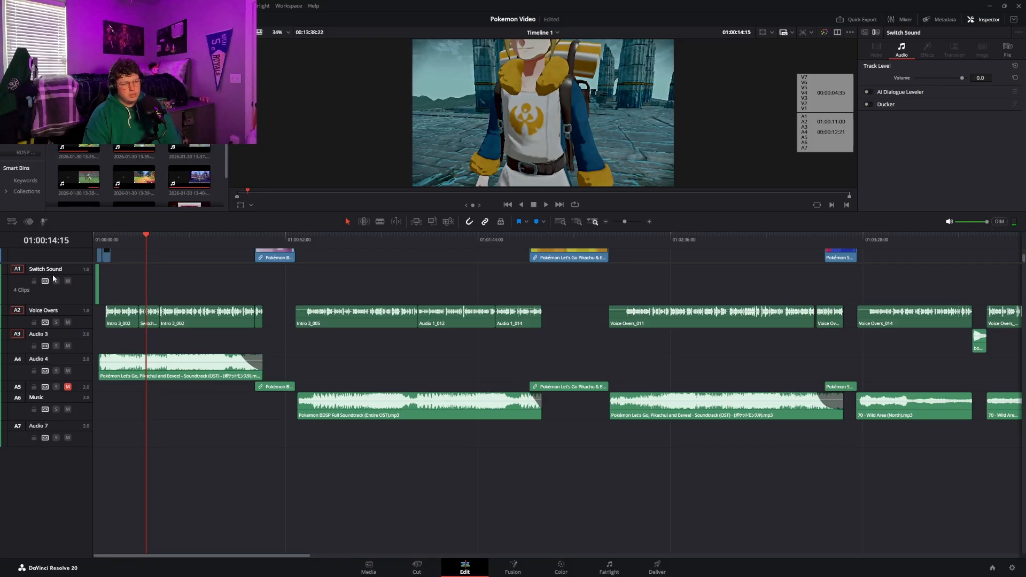
key("ctrl+s")
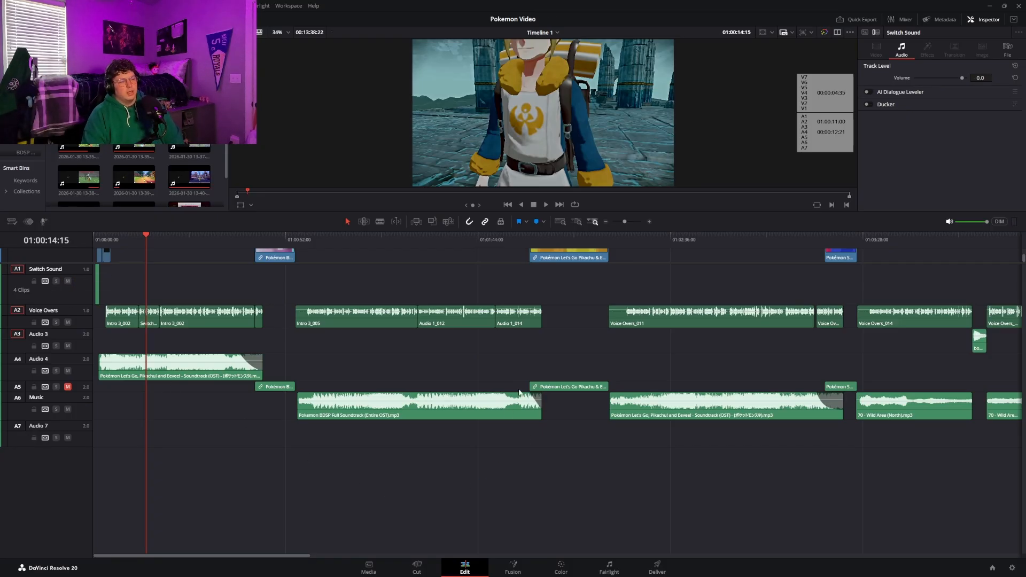
View the timeline at several points of the first game section, ending on the gym leader list image at 01:01:19:23
left_click(520, 242)
left_click(573, 239)
left_click(422, 245)
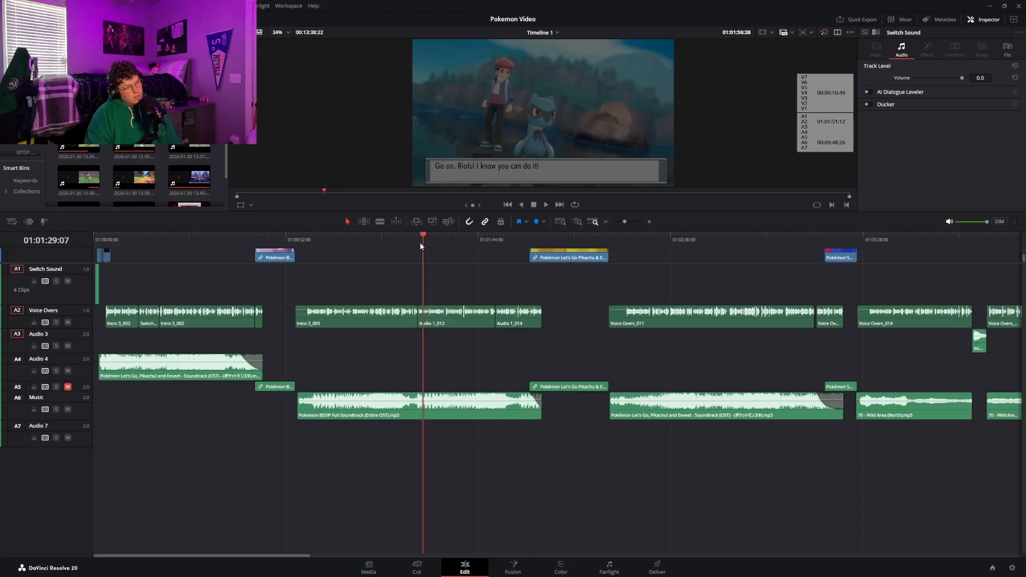
left_click(387, 242)
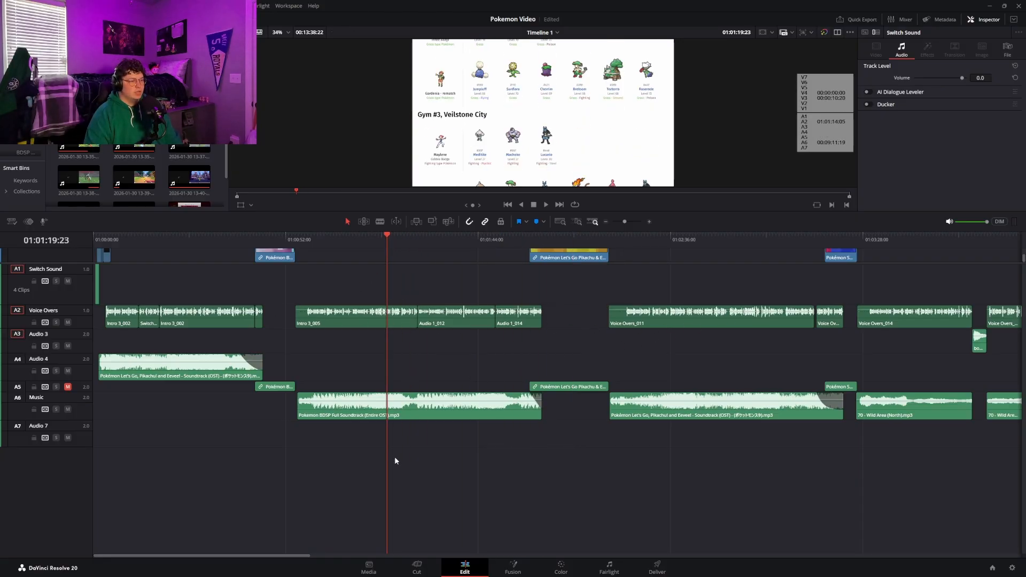
left_click_drag(243, 555, 276, 555)
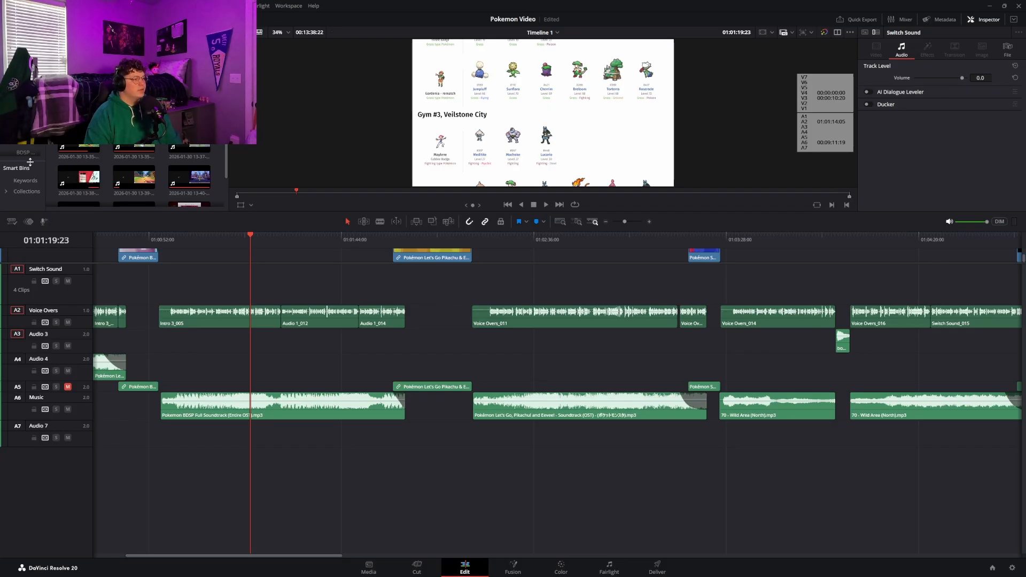
Enlarge the bin list, open the project's main bin and delete the offline image dpp.png
left_click_drag(30, 162, 38, 188)
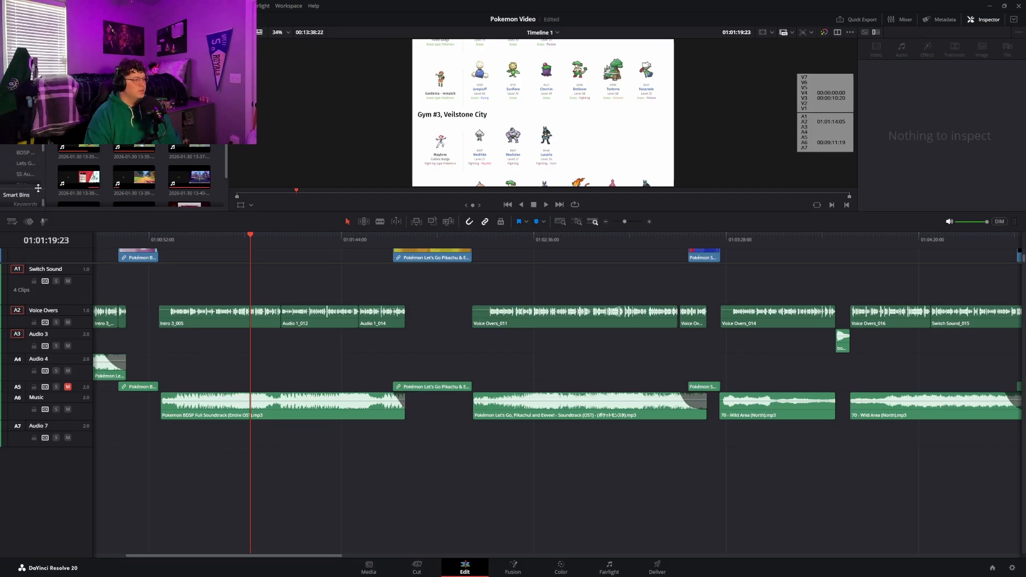
scroll(134, 176, "up", 3)
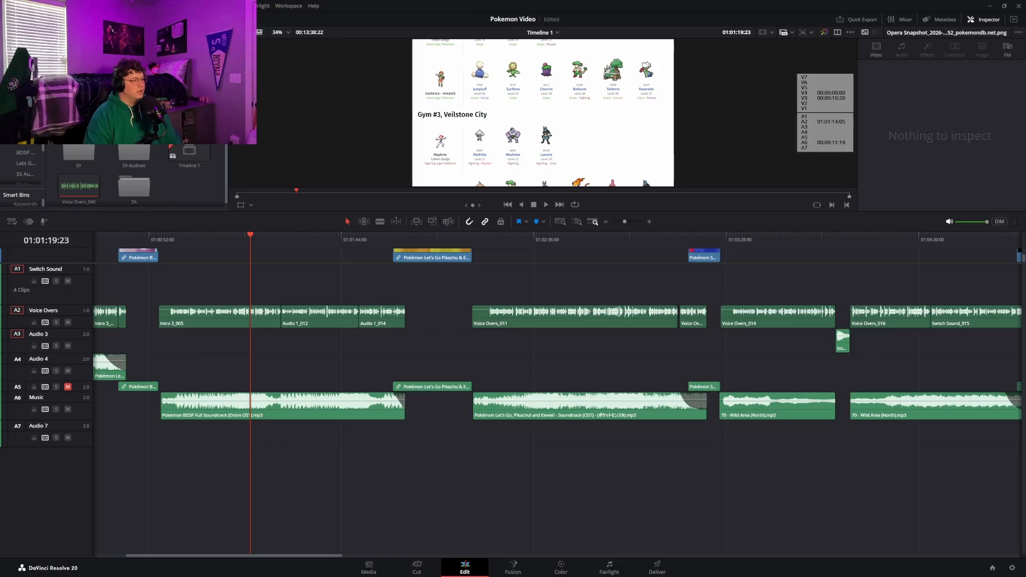
left_click(82, 146)
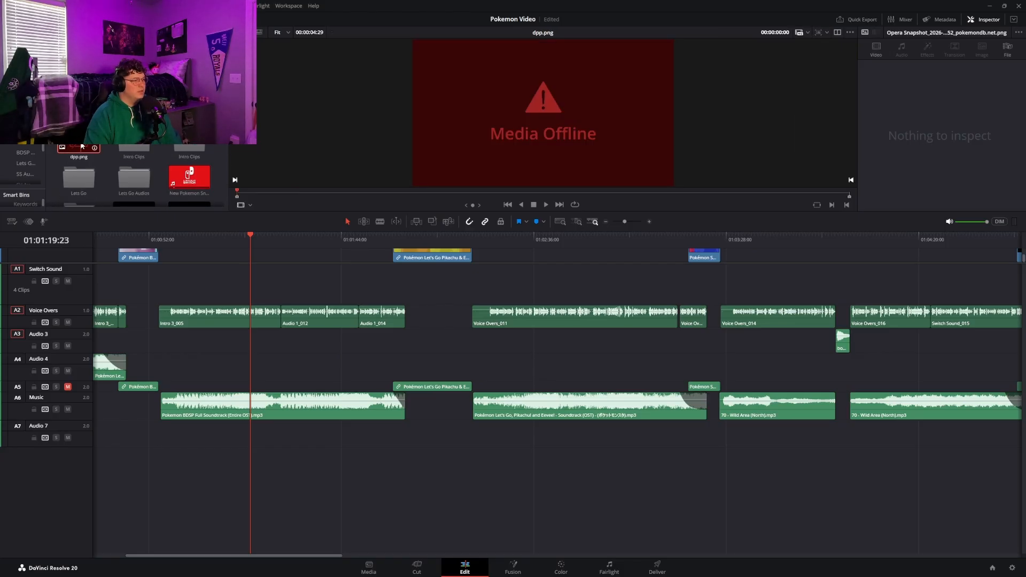
key("Delete")
Preview the New Pokemon Snap trailer, pokerubsapem.png and the pokemon covers.png image from the main bin
scroll(141, 159, "down", 1)
left_click(141, 159)
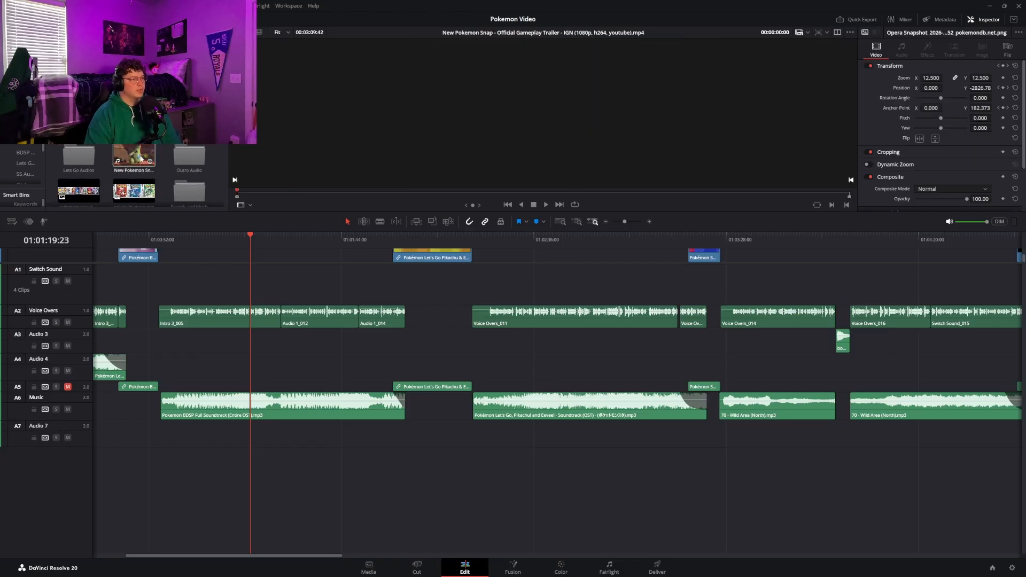
scroll(136, 165, "down", 1)
left_click(132, 175)
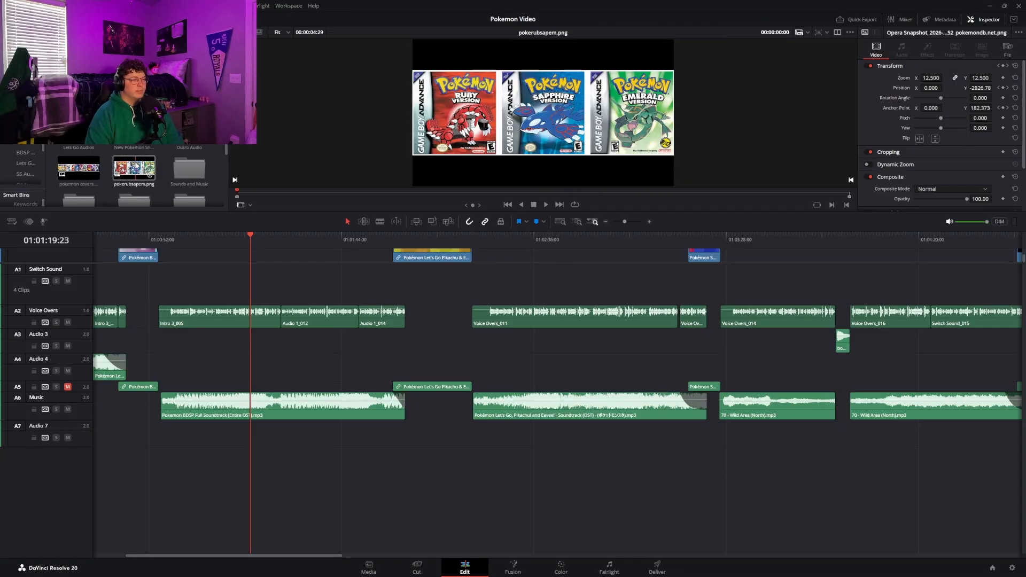
left_click(79, 172)
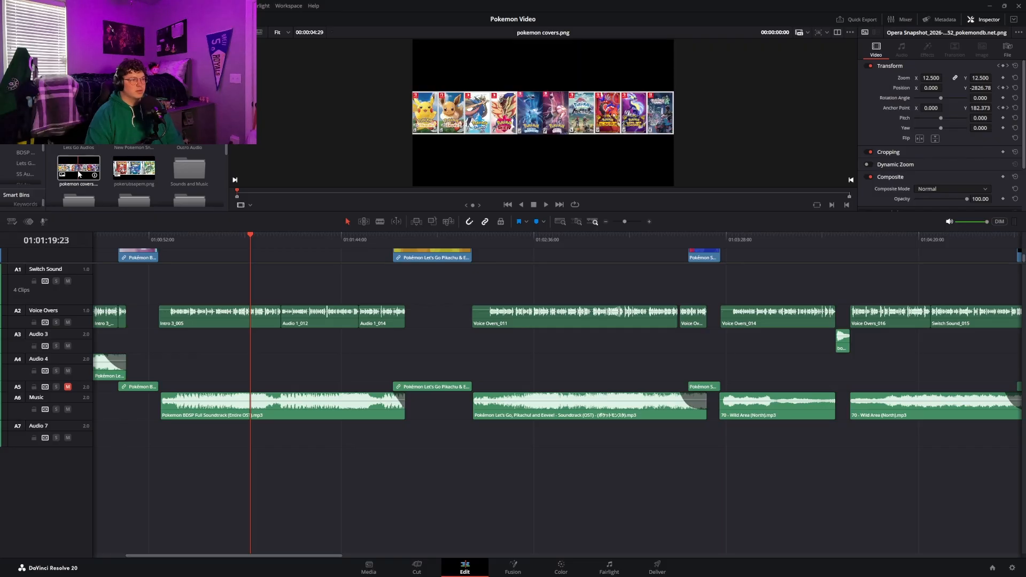
Look through the rest of the main bin and open the Arceus audio bin with its voice-over clips
scroll(165, 174, "down", 3)
scroll(168, 176, "up", 4)
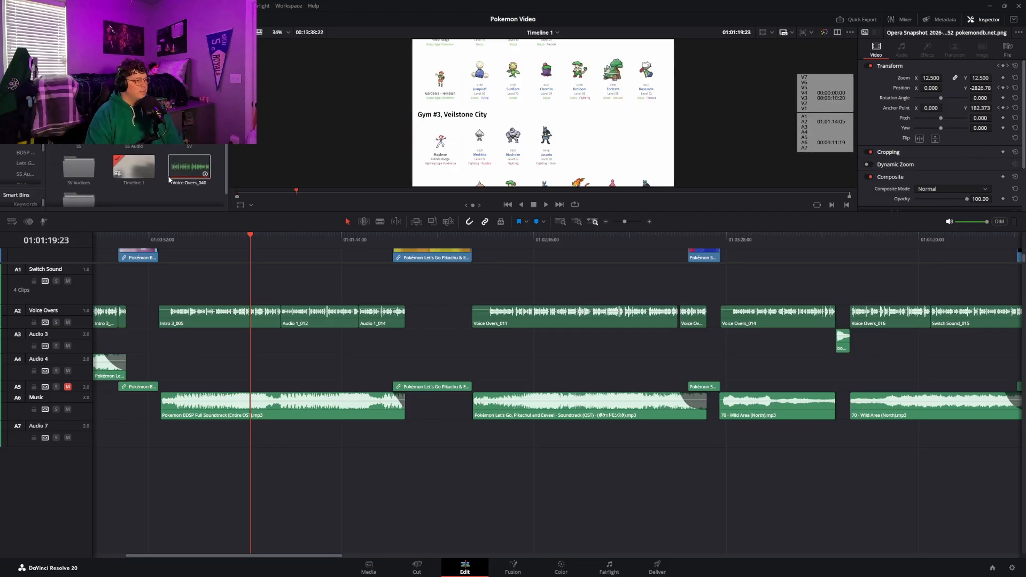
left_click(164, 178)
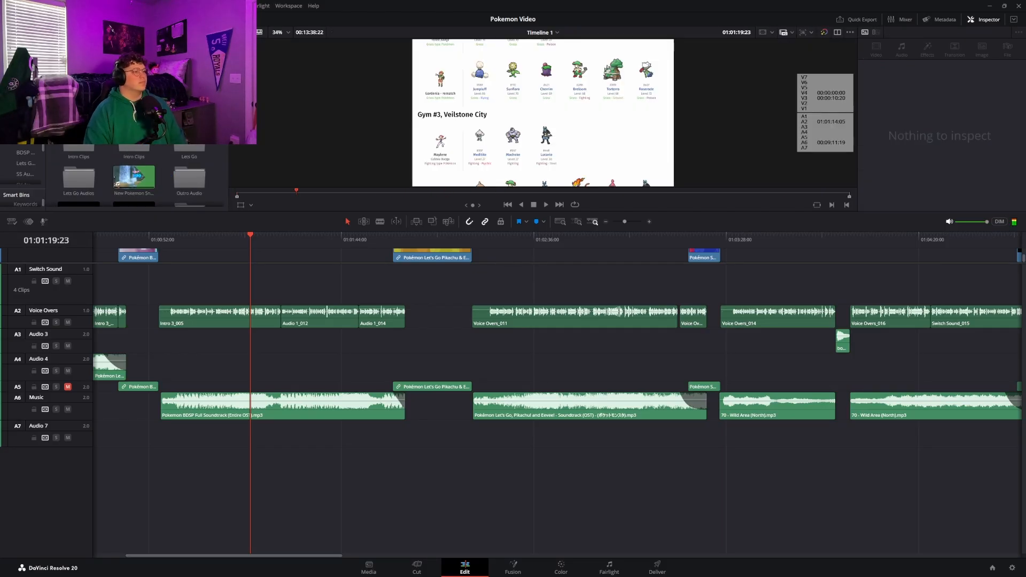
double_click(79, 68)
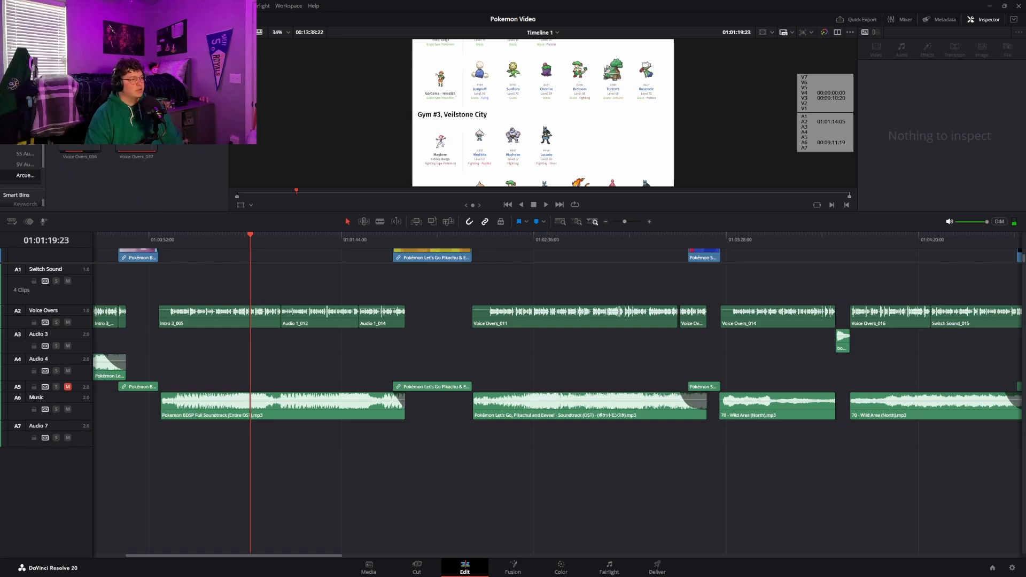
Return to the project's main bin and look through its folders and recorded gameplay clips
left_click(19, 46)
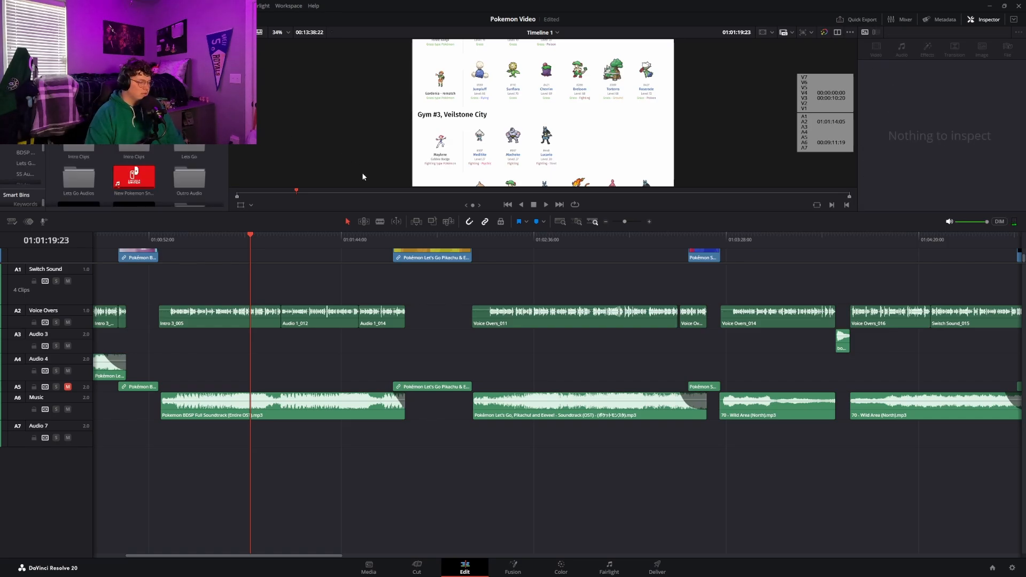
scroll(137, 128, "down", 8)
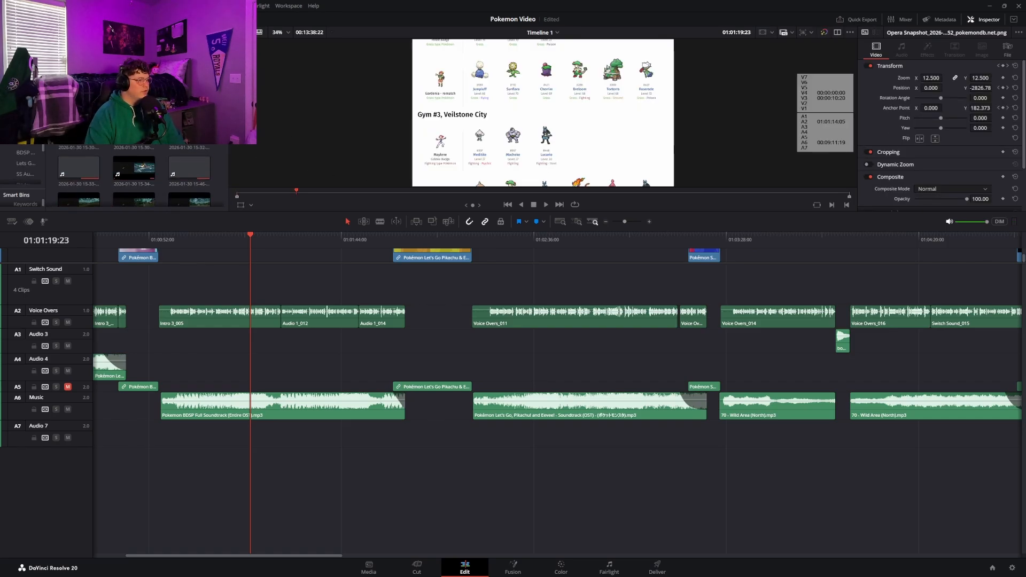
scroll(137, 128, "down", 1)
scroll(136, 128, "up", 3)
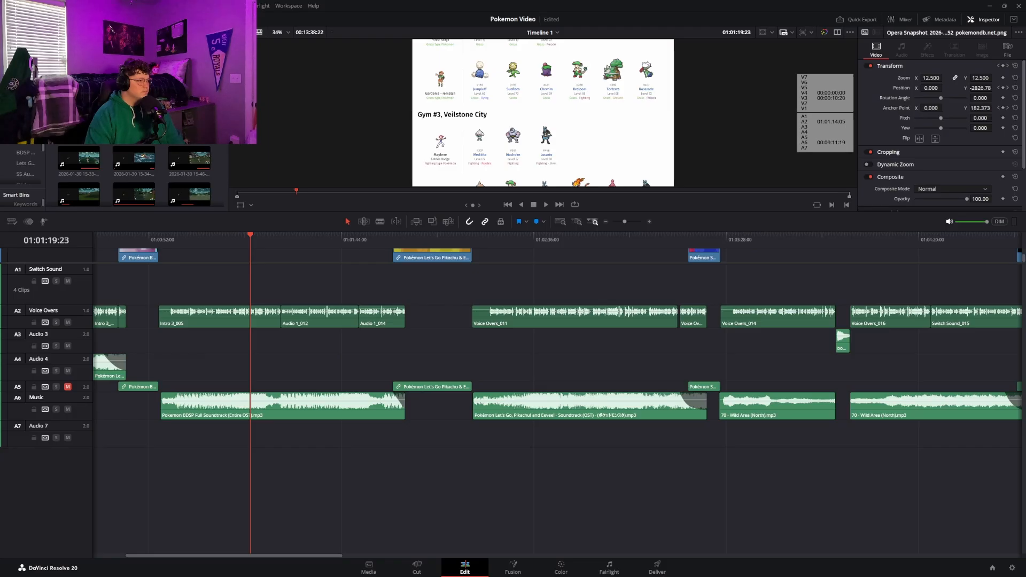
scroll(156, 161, "up", 3)
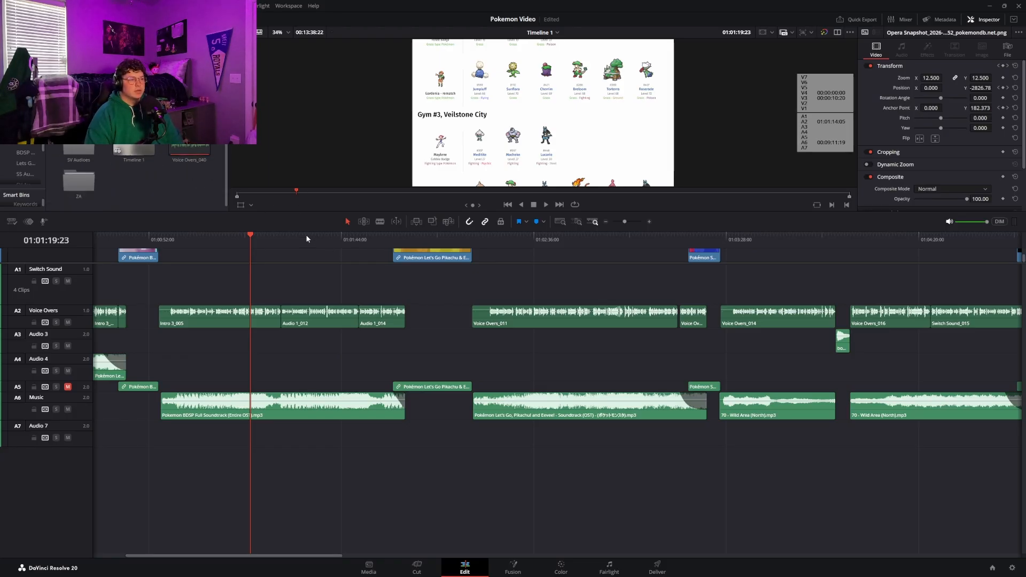
Play from the end of the Let's Go title clip into its gameplay, and view the Sword and Shield title clip at 01:03:26:15
left_click_drag(337, 239, 463, 237)
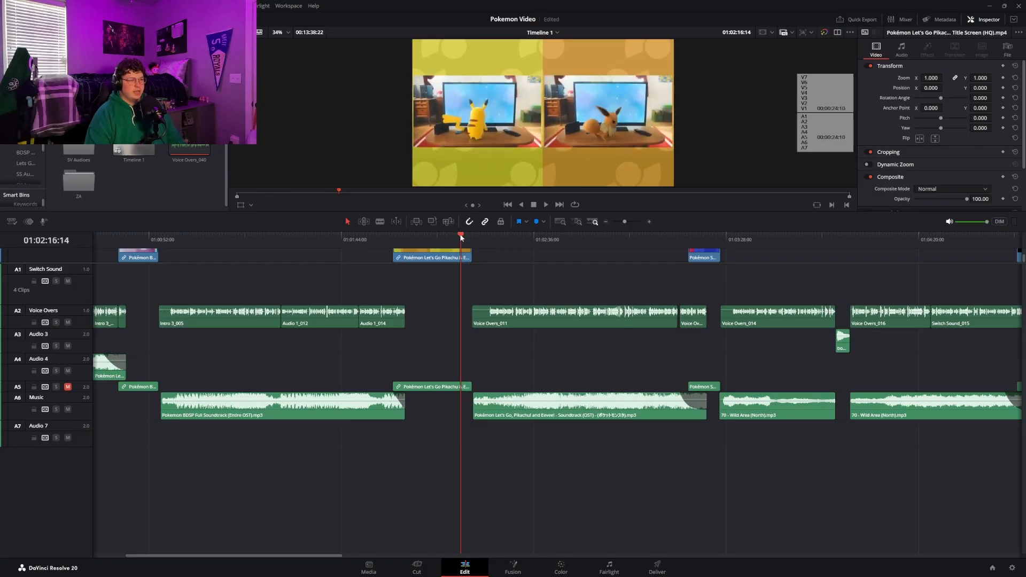
key("space")
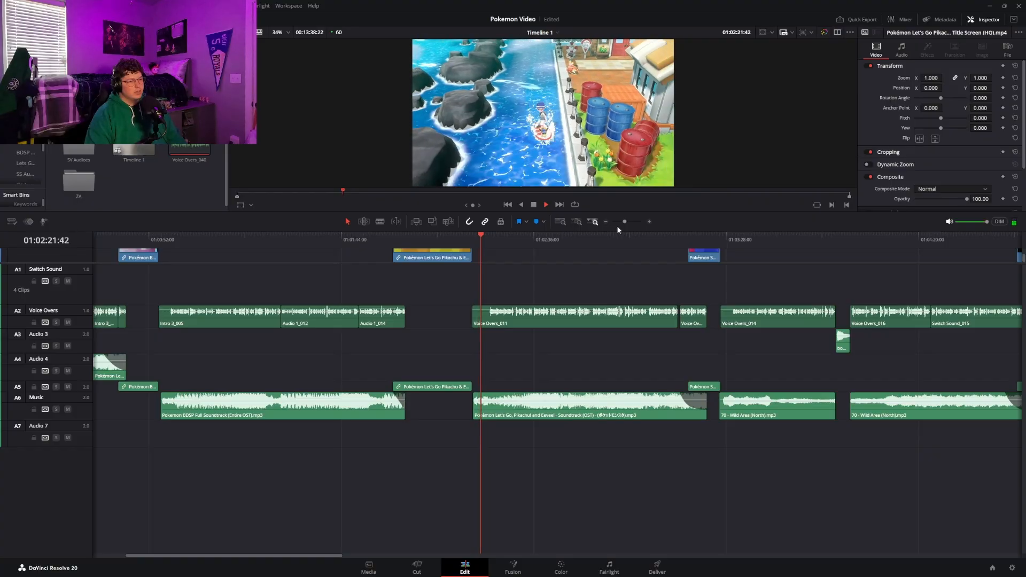
key("space")
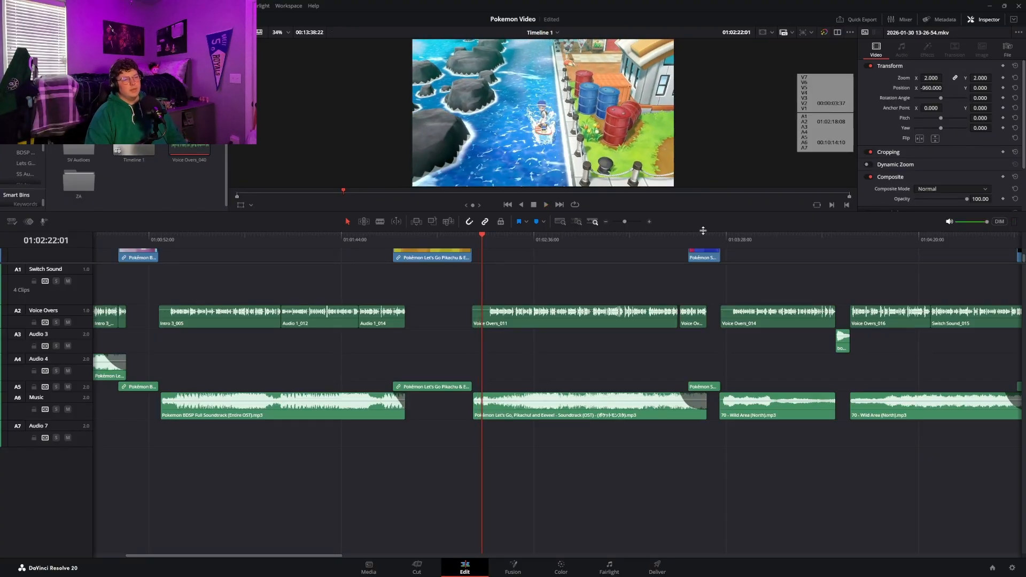
left_click_drag(703, 235, 716, 241)
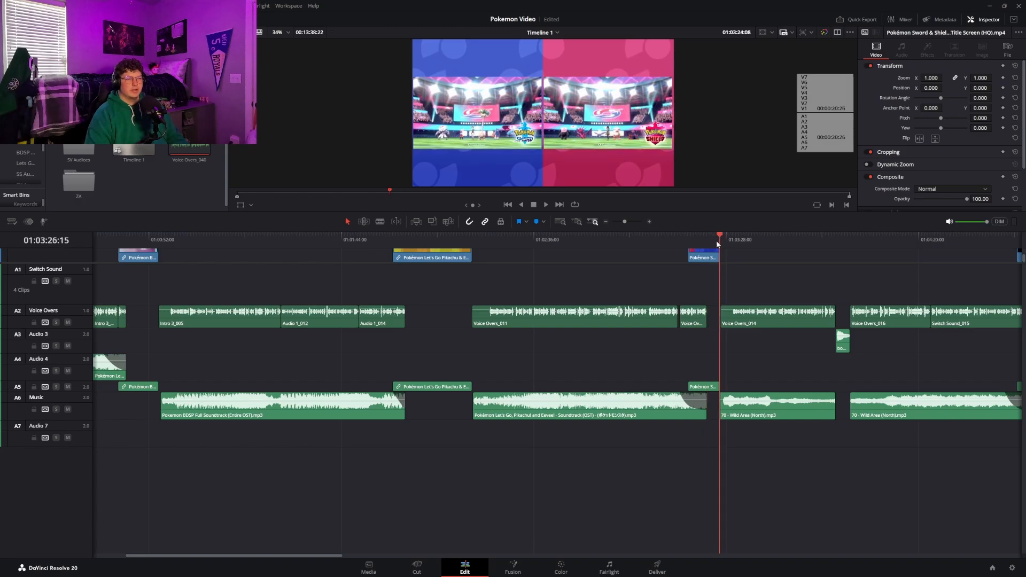
Play the Sword Expansion Pass shot and examine the short sound effect on Audio 3 between the voice-over clips
left_click(607, 222)
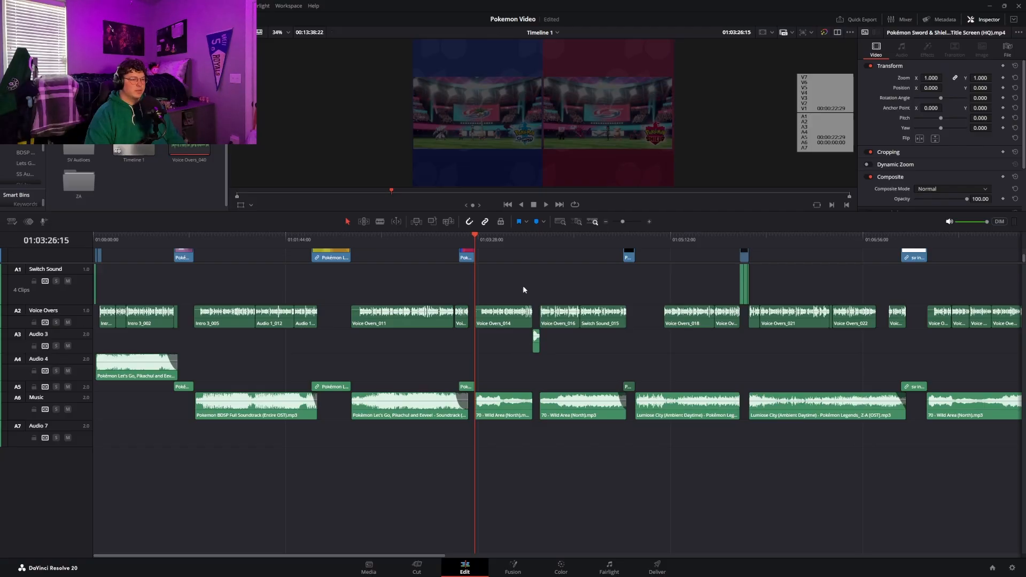
left_click(532, 244)
key("space")
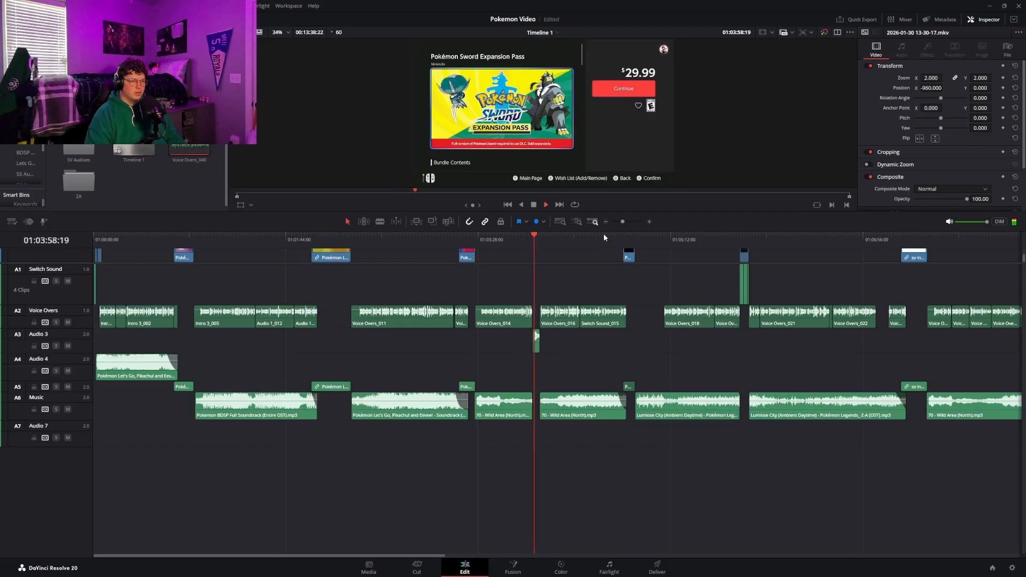
key("space")
left_click(650, 221)
left_click(650, 221)
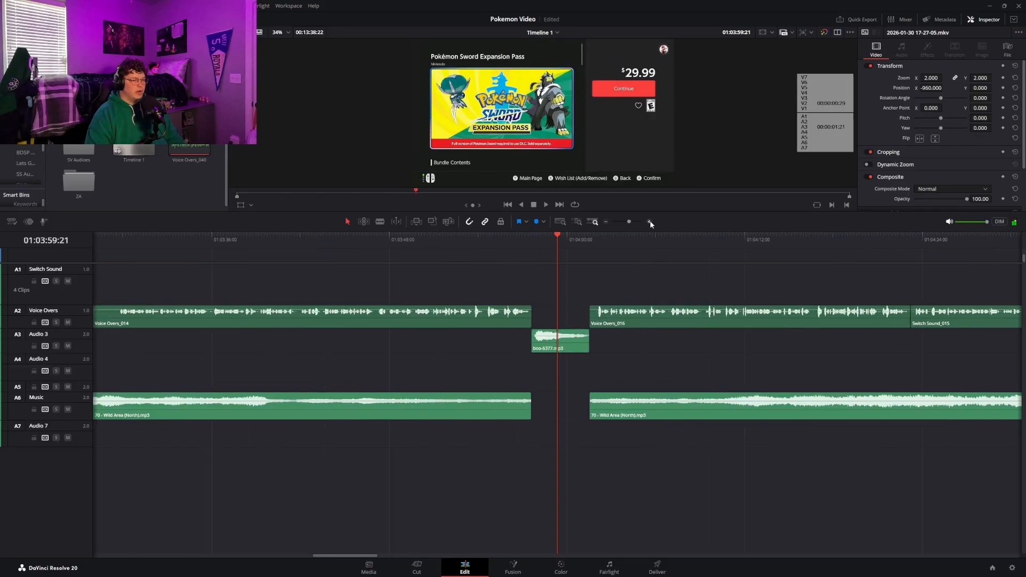
left_click(650, 221)
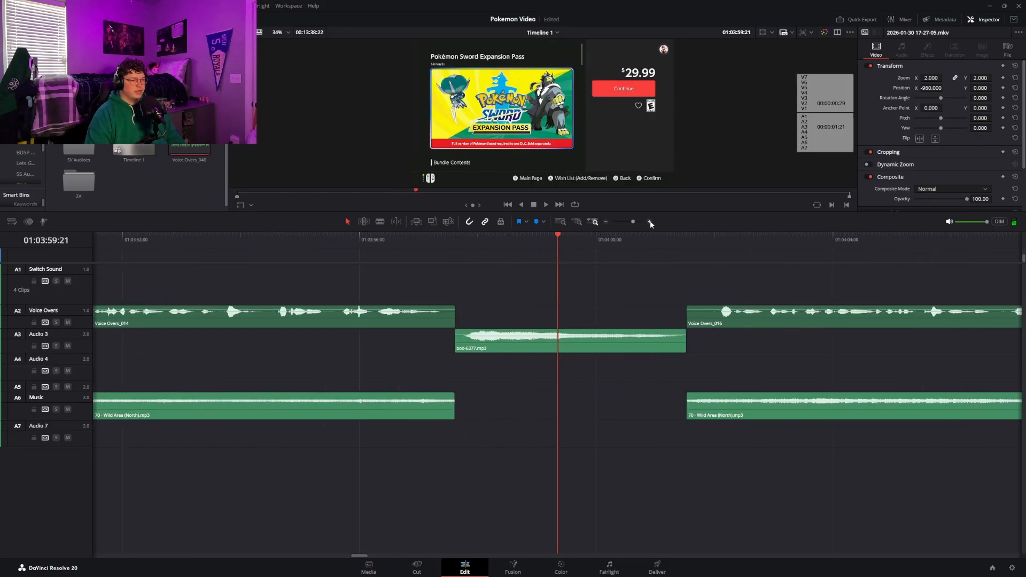
left_click(606, 221)
left_click(606, 221)
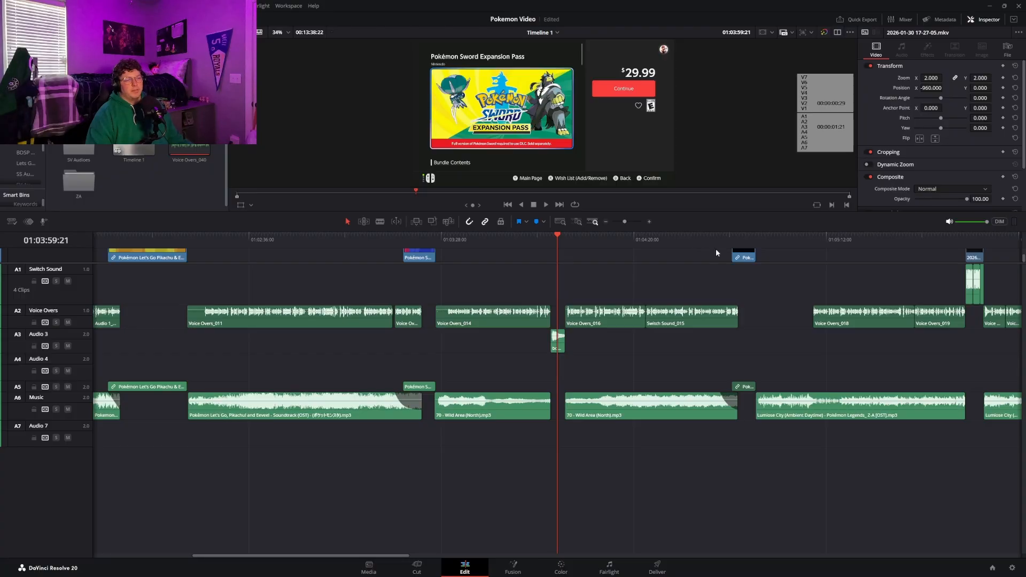
View the Legends Z-A title clip, play its opening gameplay and scrub to the Switch Sound clips at 01:05:49:20
left_click(738, 238)
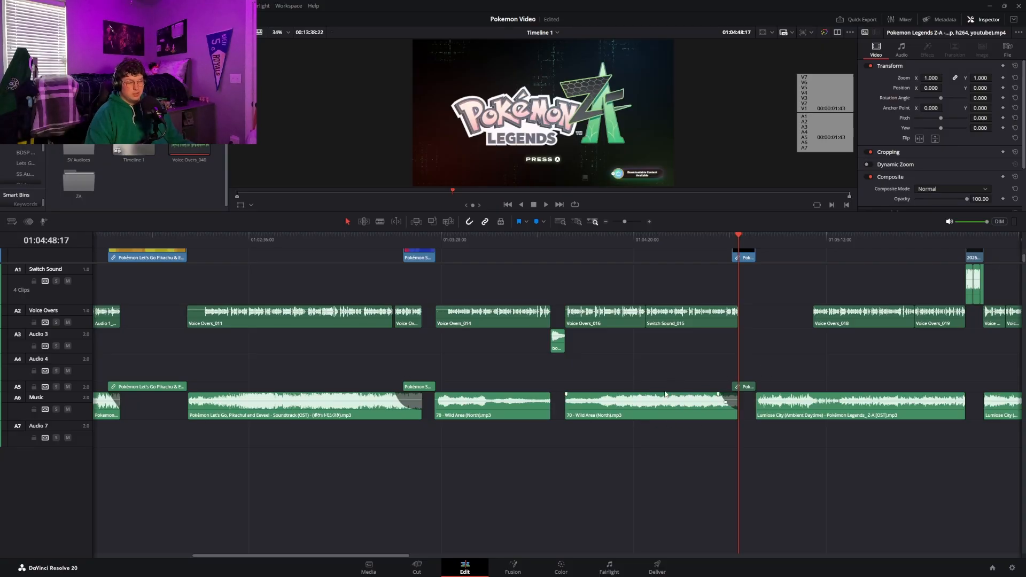
left_click(754, 235)
key("space")
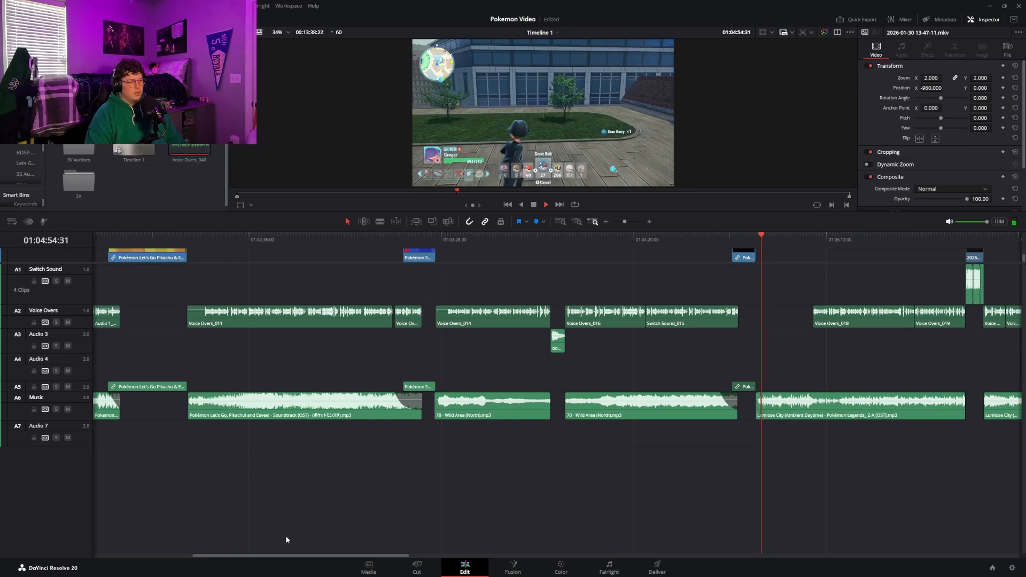
left_click_drag(293, 553, 374, 554)
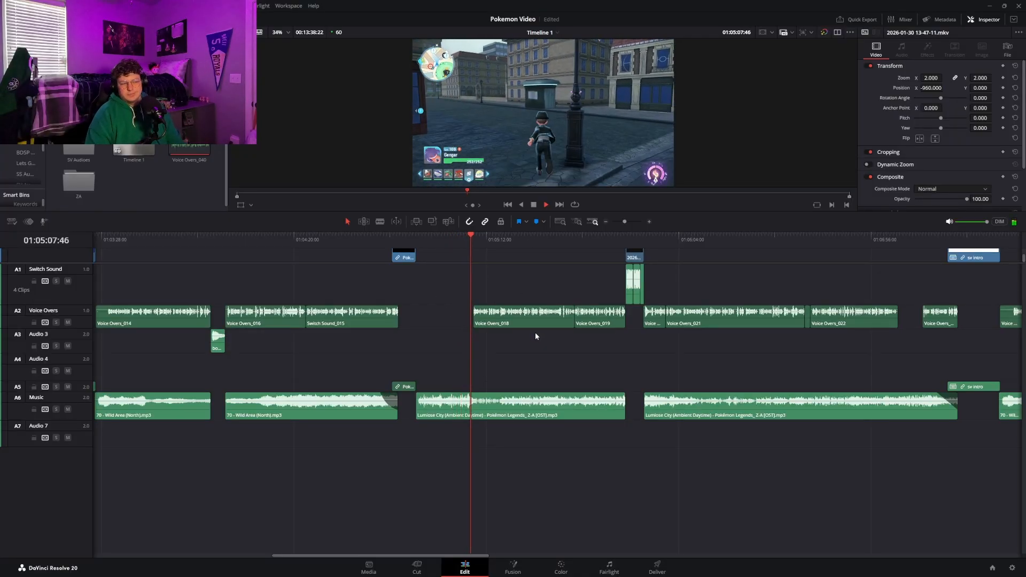
key("space")
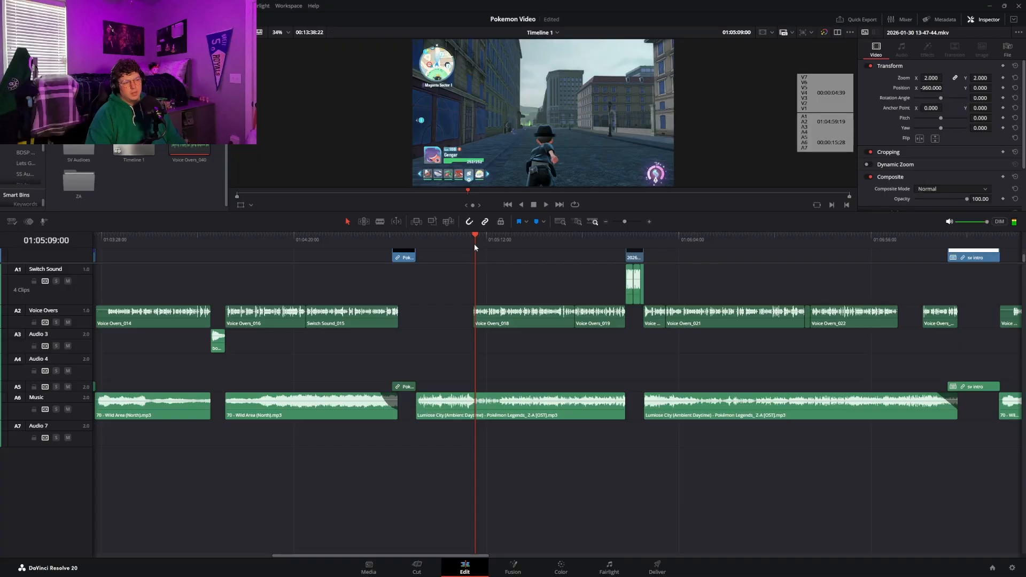
left_click_drag(472, 242, 624, 241)
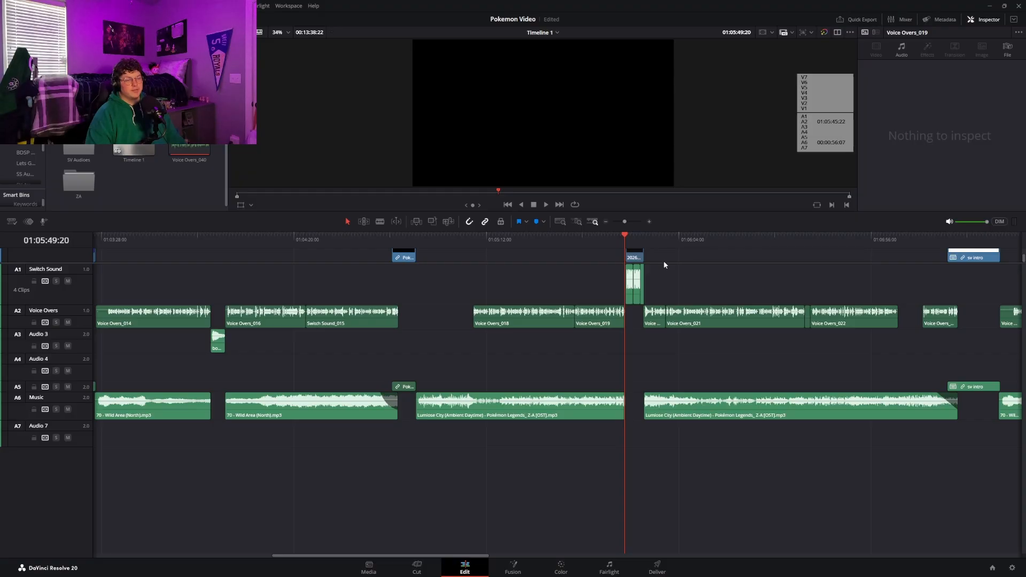
Play the Legends Z-A gameplay over the Switch Sound clips in short bursts up to about 01:05:54
scroll(665, 265, "up", 3)
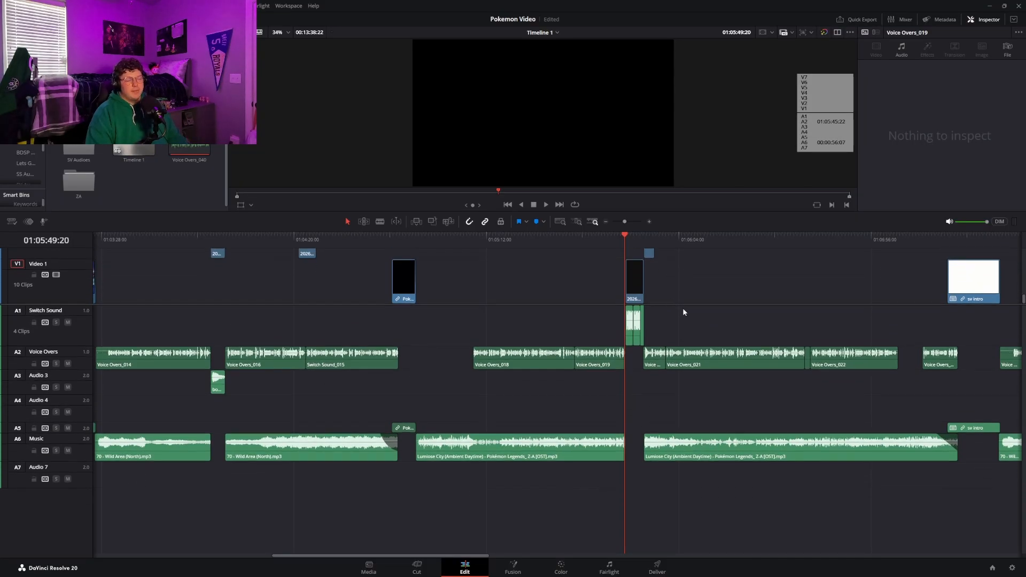
key("space")
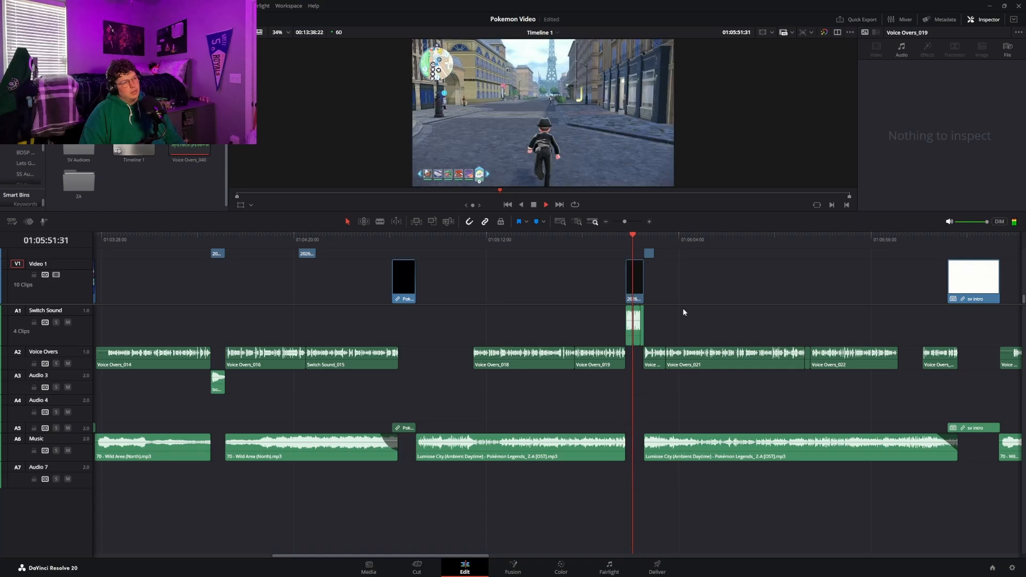
key("space")
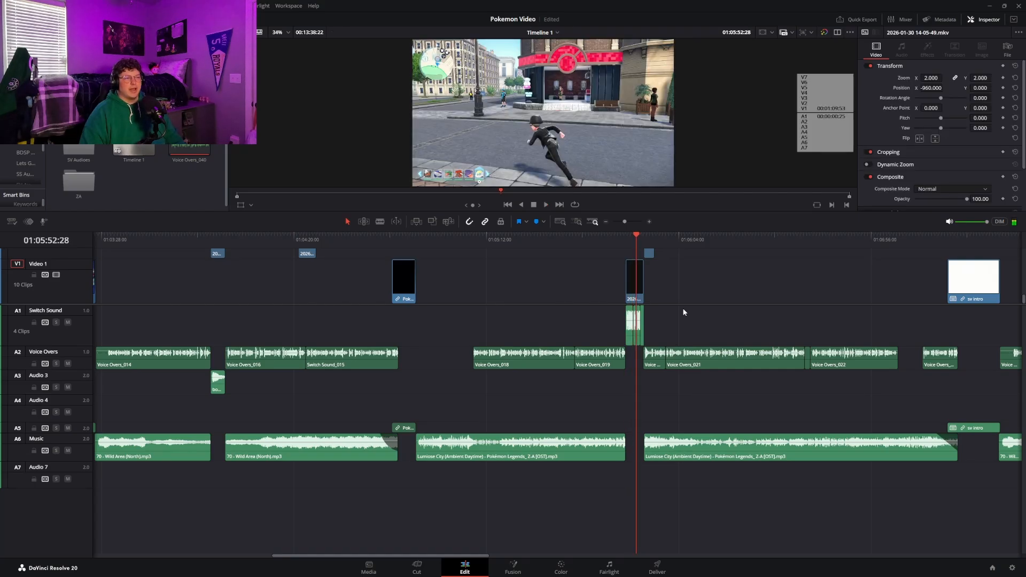
key("space")
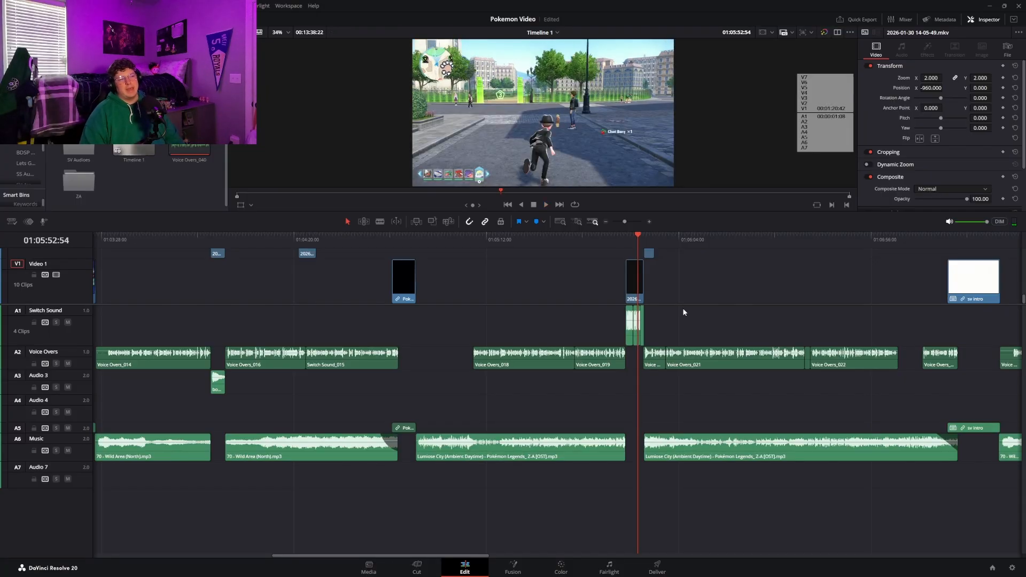
key("space")
key("space")
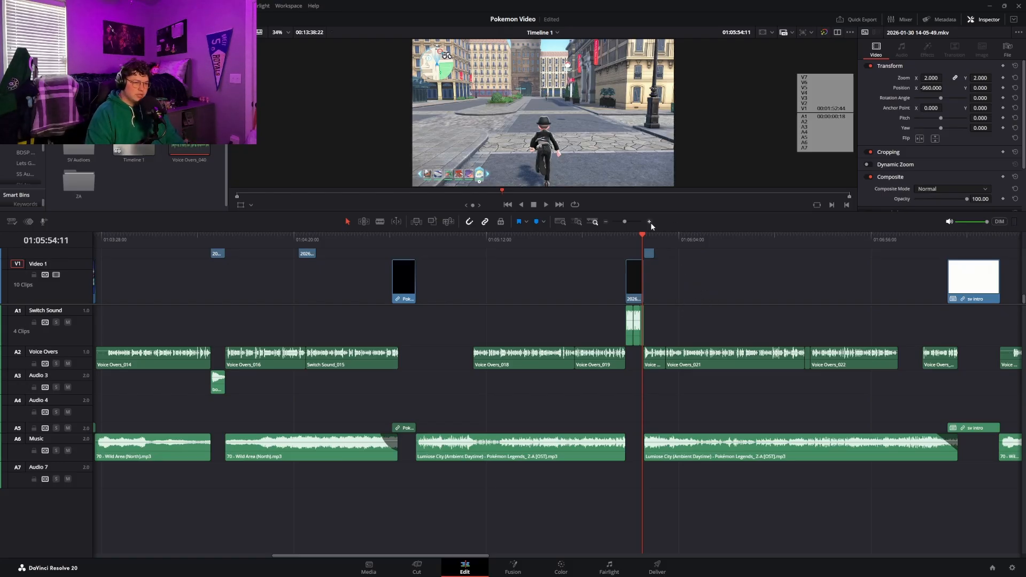
Scrub through the rest of the Z-A section to the Pokémon Scarlet title screen at 01:07:19:27 and show the following timeline section
left_click(641, 236)
left_click_drag(641, 236, 958, 270)
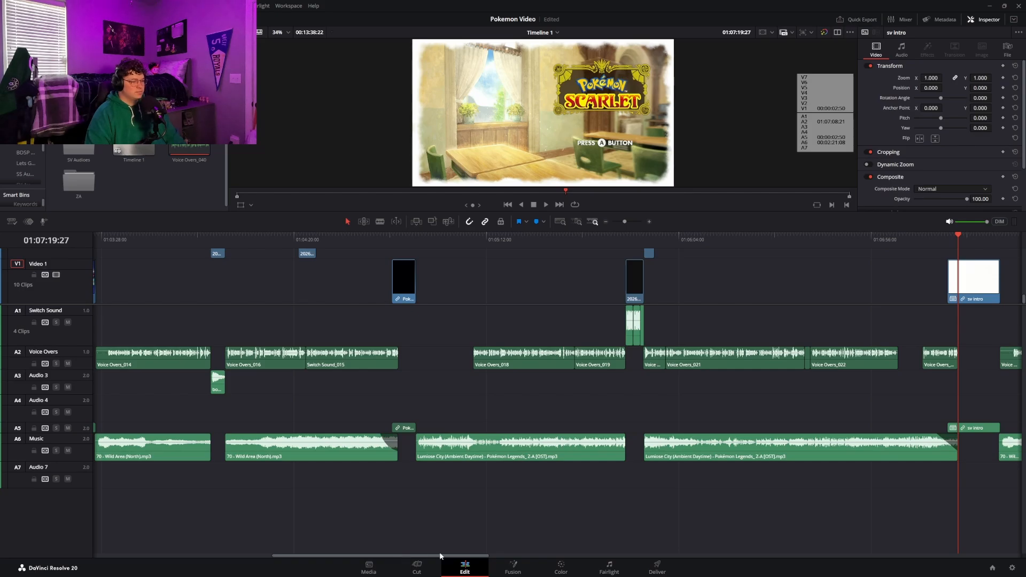
left_click_drag(399, 555, 637, 534)
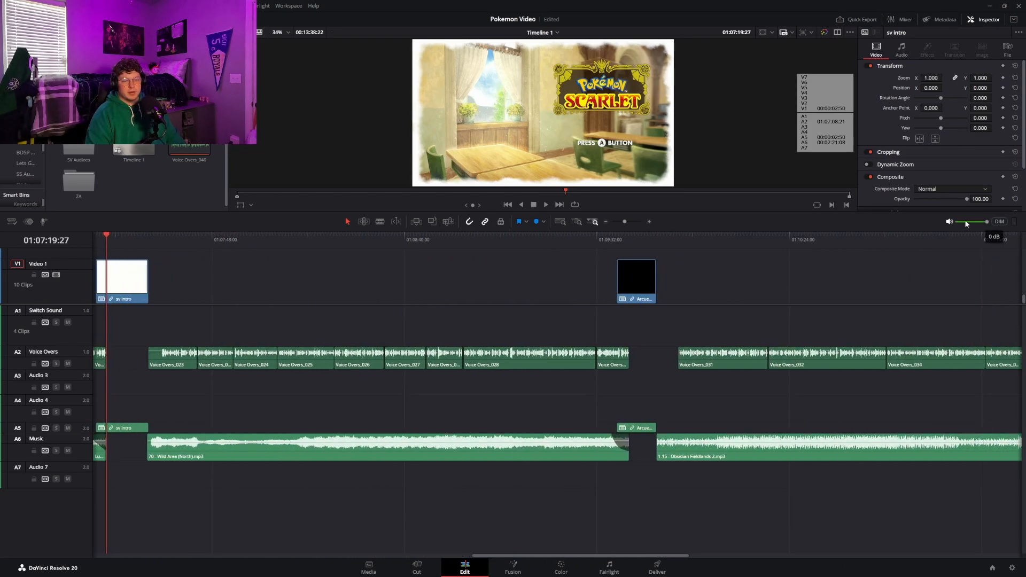
Lower the playback monitoring volume and view the Arceus section, ending on its title screen at 01:09:44:23
left_click_drag(986, 223, 816, 248)
left_click(709, 239)
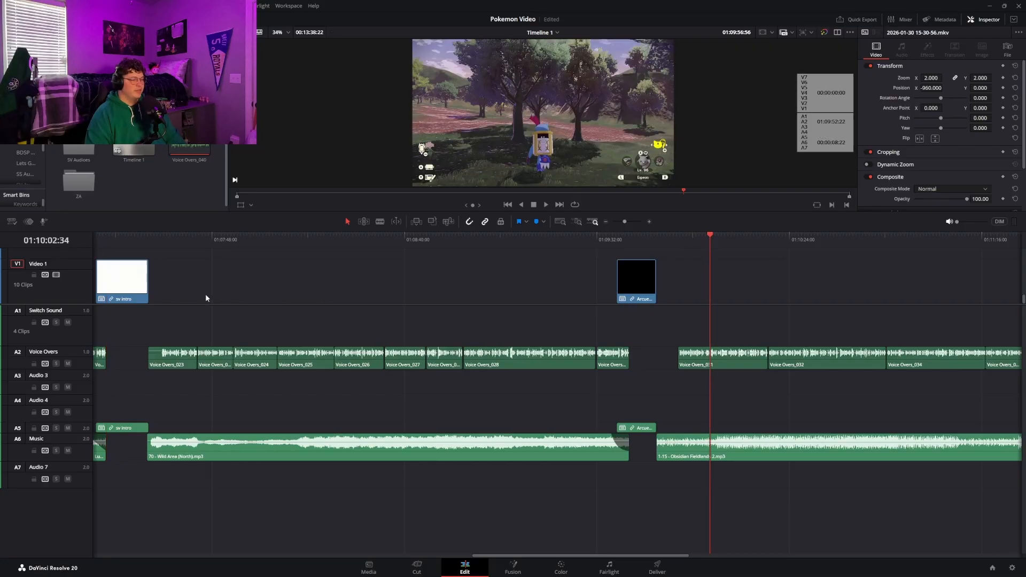
scroll(728, 302, "up", 5)
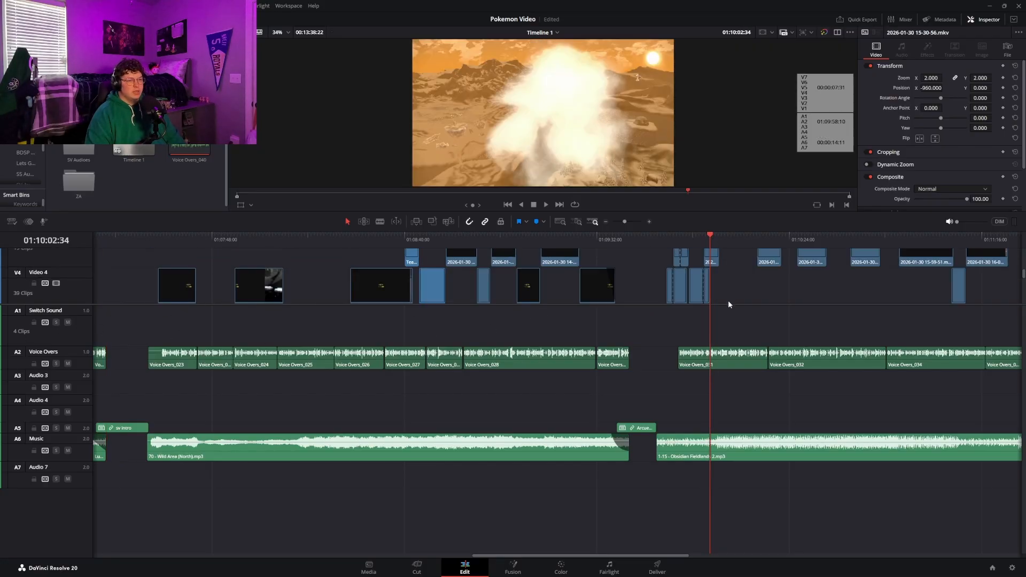
left_click(635, 239)
left_click(643, 239)
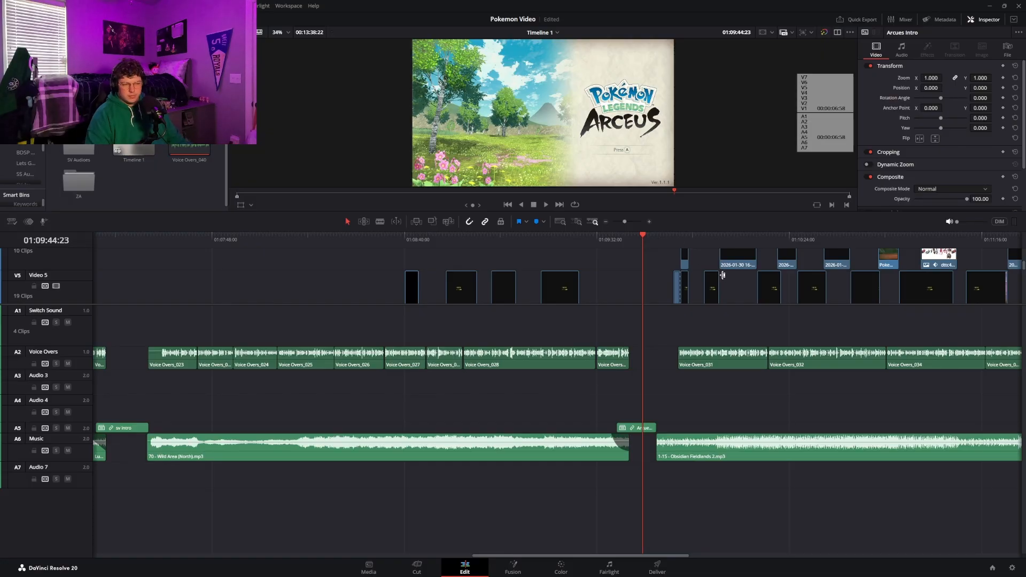
Enlarge the video track area and scrub the Scarlet and Violet section to the Area Zero DLC store page at 01:09:01:30
left_click_drag(737, 306, 727, 374)
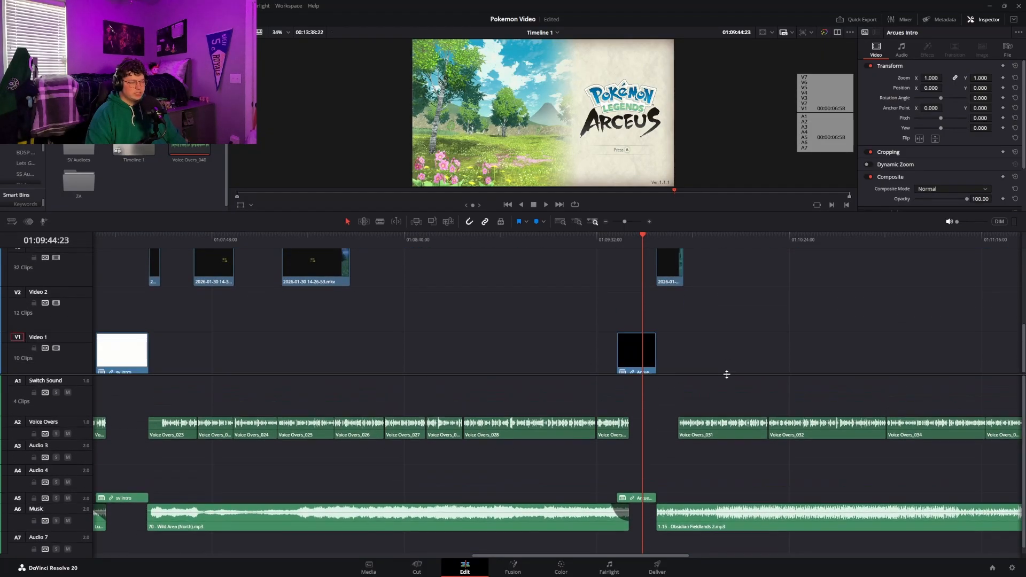
left_click_drag(189, 267, 460, 259)
scroll(460, 259, "up", 3)
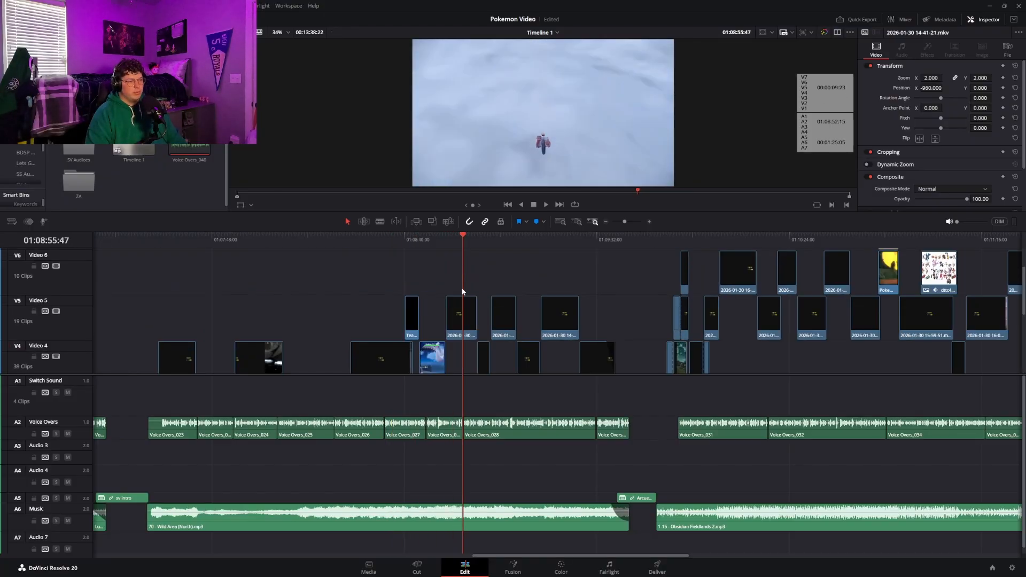
scroll(462, 288, "down", 1)
left_click(478, 237)
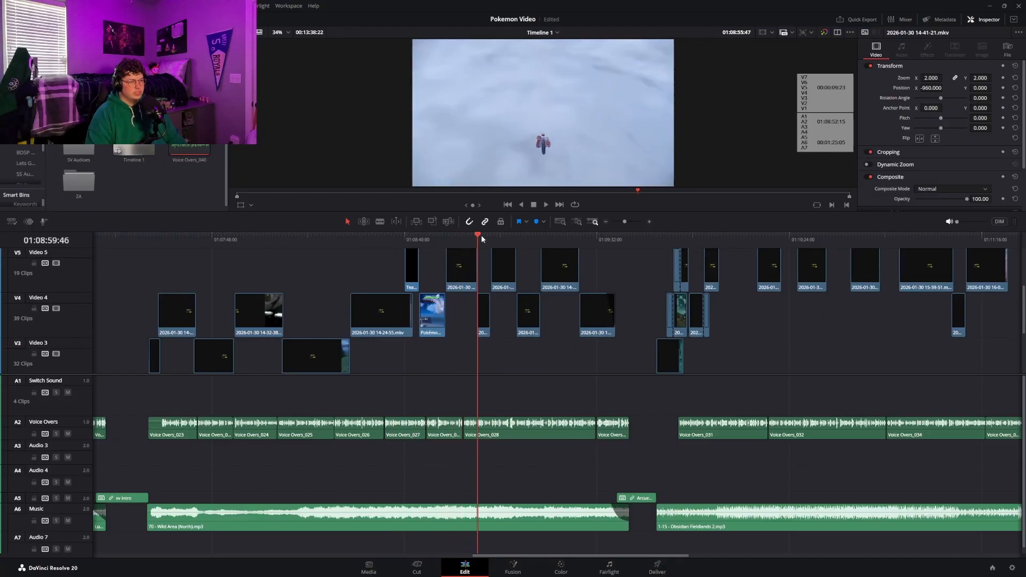
left_click_drag(481, 239, 485, 237)
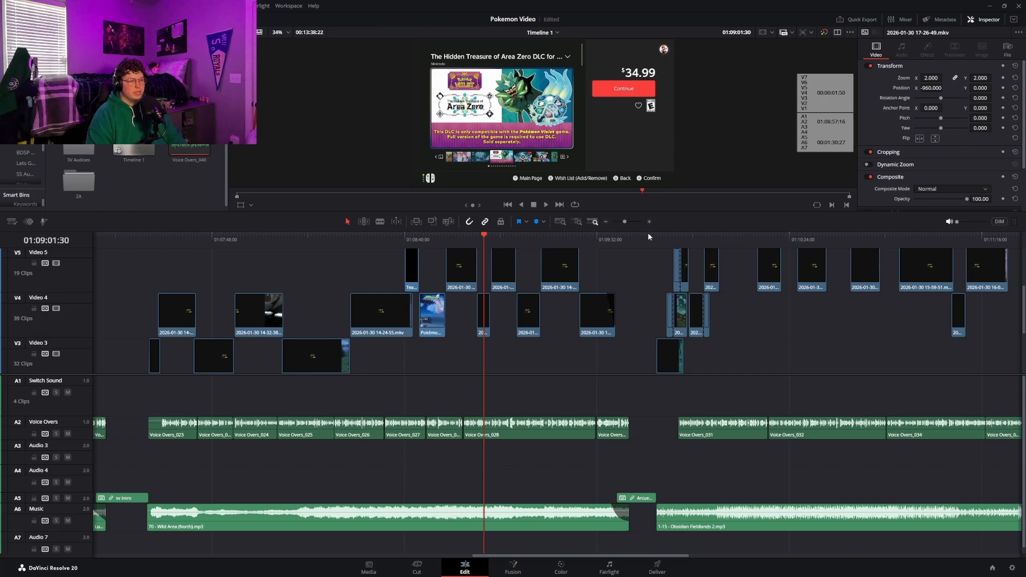
Enlarge the video track area to show Video 3 through Video 7 and move the playhead to the Arceus gameplay start at 01:09:48:10
scroll(668, 307, "up", 3)
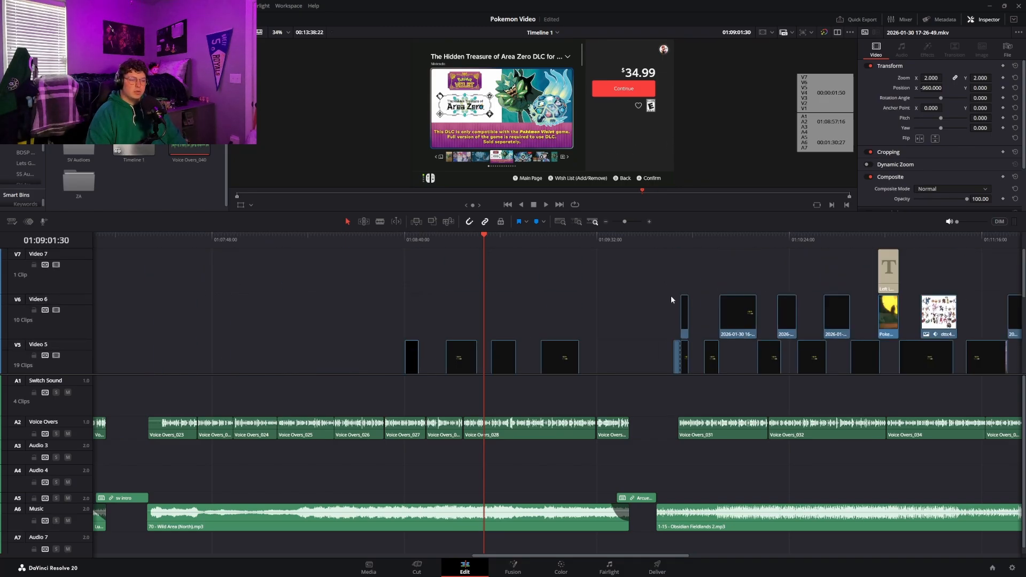
left_click_drag(657, 377, 659, 477)
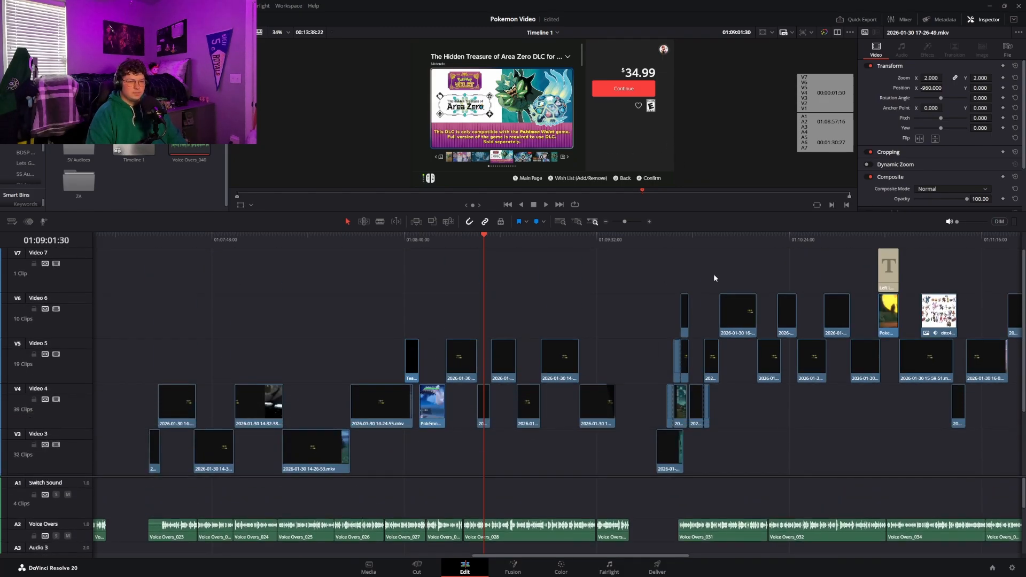
left_click(666, 238)
mouse_move(667, 243)
left_mouse_down()
mouse_move(697, 240)
mouse_move(657, 258)
left_mouse_up()
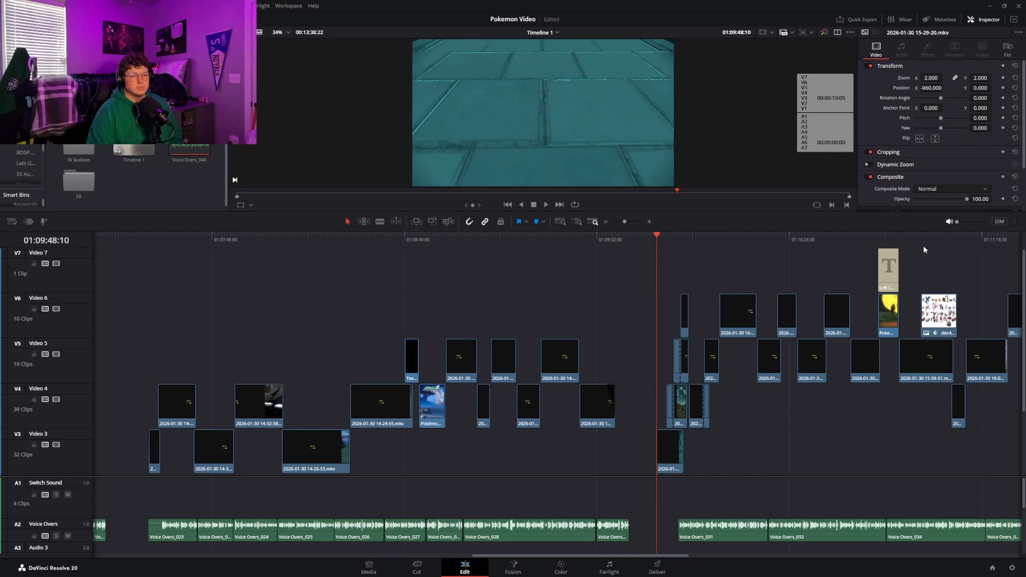
Raise the playback monitoring volume and play the start of the Arceus gameplay from 01:09:48:10
left_click_drag(960, 223, 987, 222)
scroll(654, 355, "down", 3)
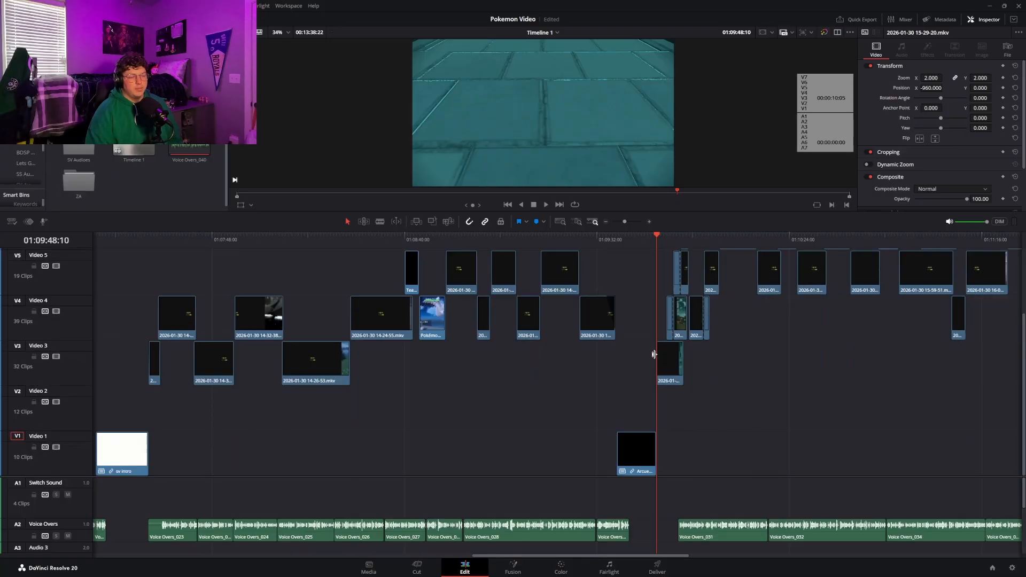
scroll(655, 293, "up", 3)
key("space")
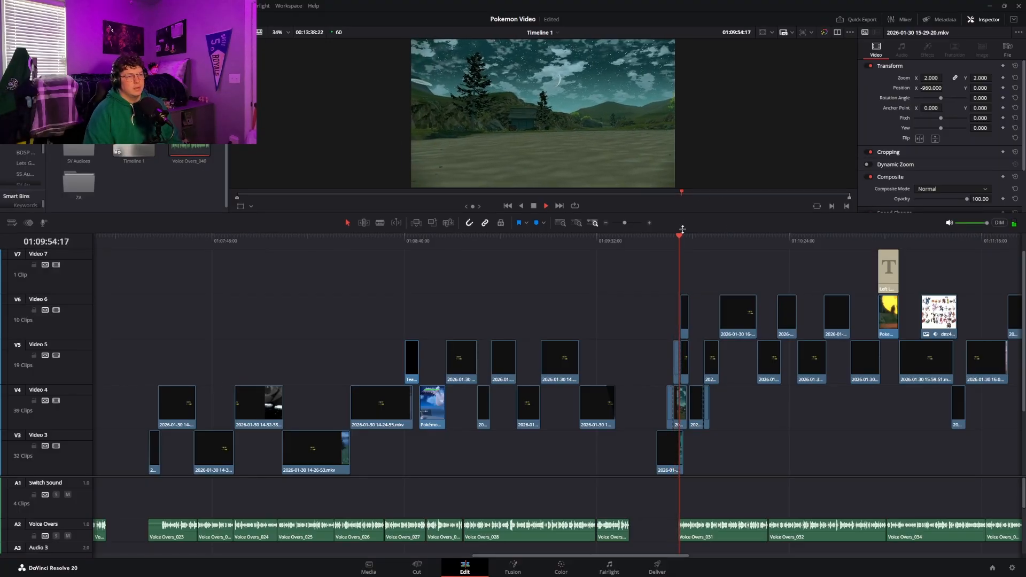
Enlarge the viewer and replay the Arceus opening shots from 01:09:48:10, pausing at 01:09:53:16
left_click_drag(680, 211, 684, 307)
left_click(668, 339)
left_click_drag(668, 341, 655, 338)
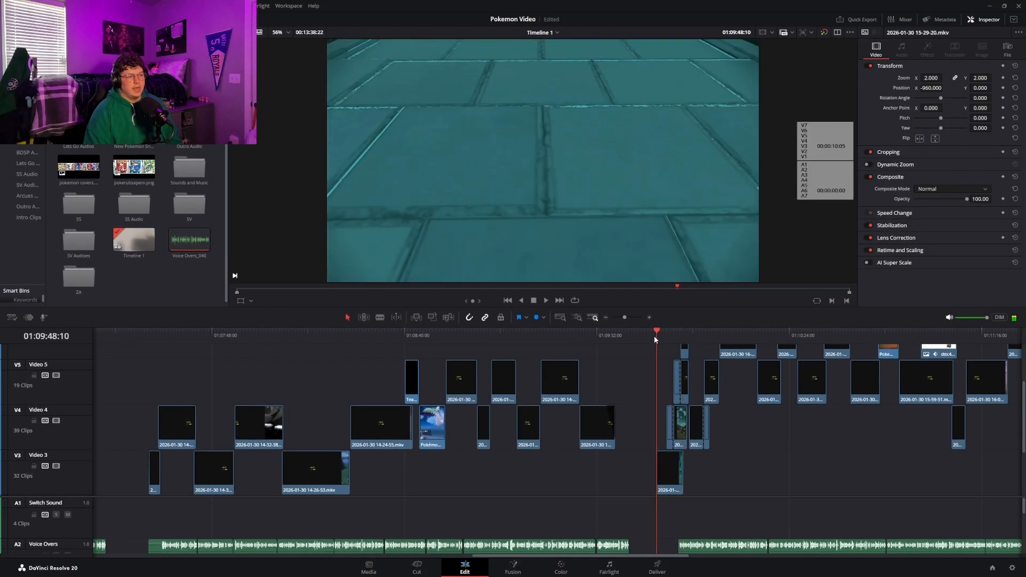
key("space")
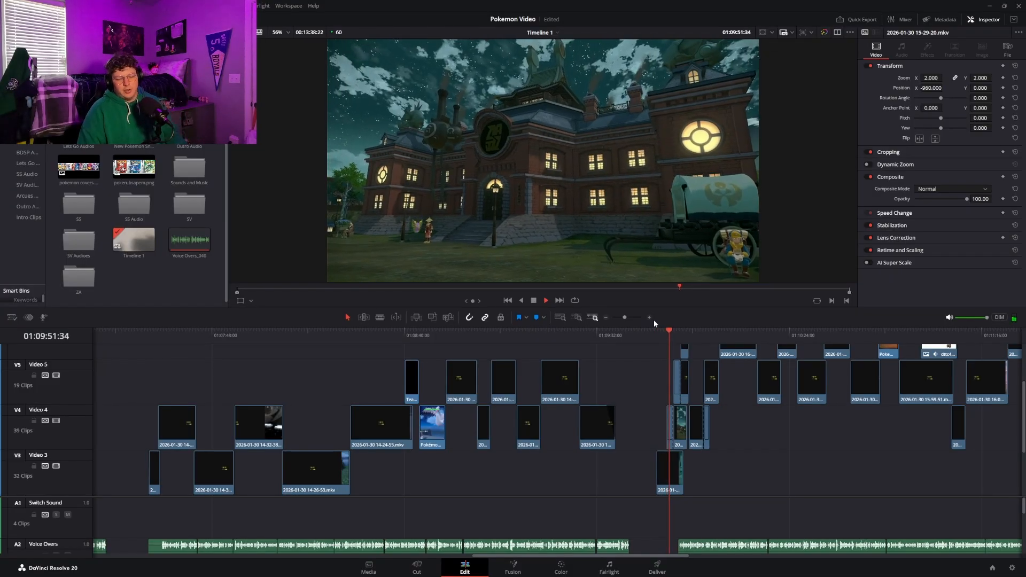
key("space")
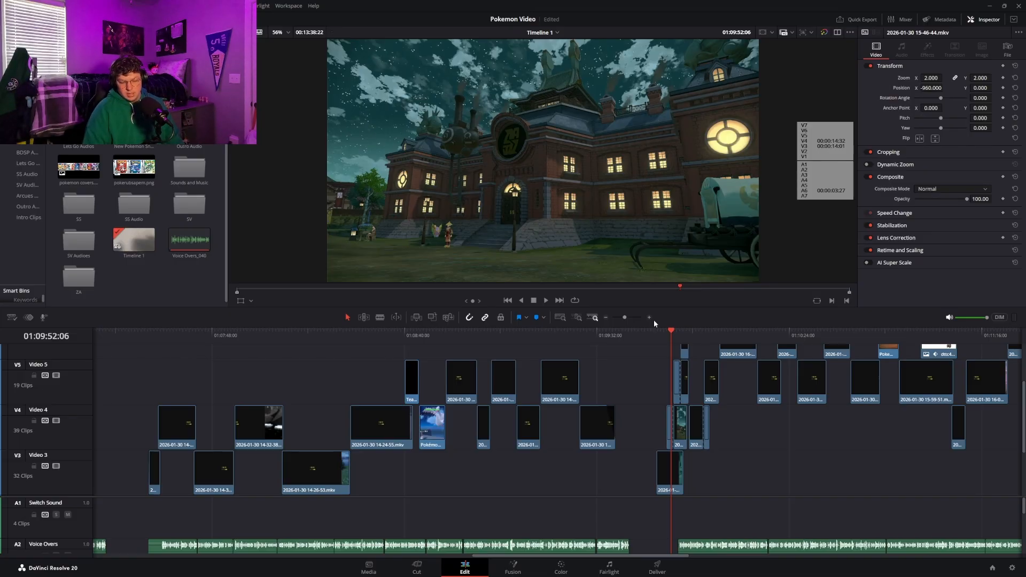
key("space")
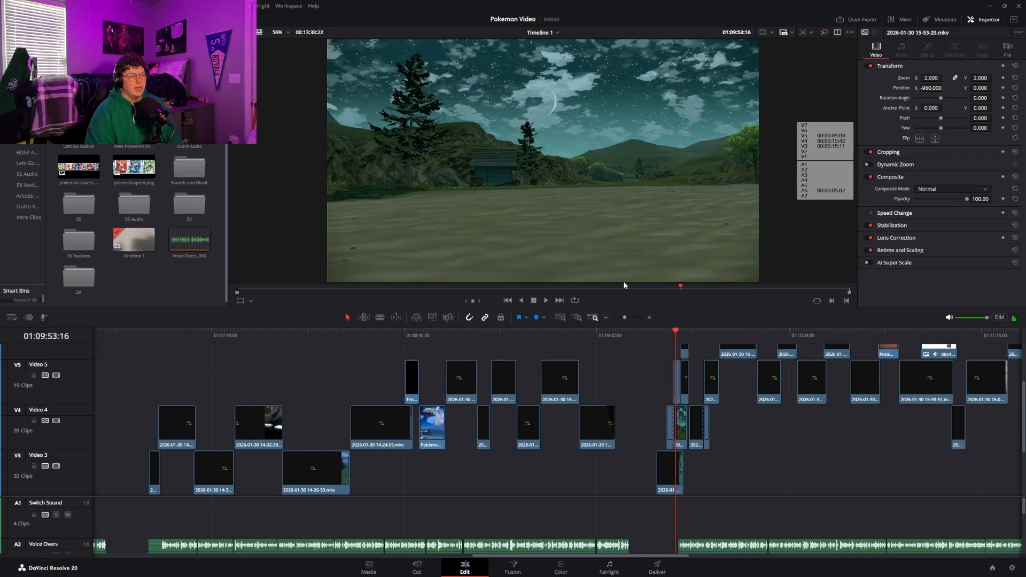
Enlarge the timeline area and review the Arceus section up to the Pokémon lineup image at 01:11:05:49
left_click_drag(657, 307, 710, 216)
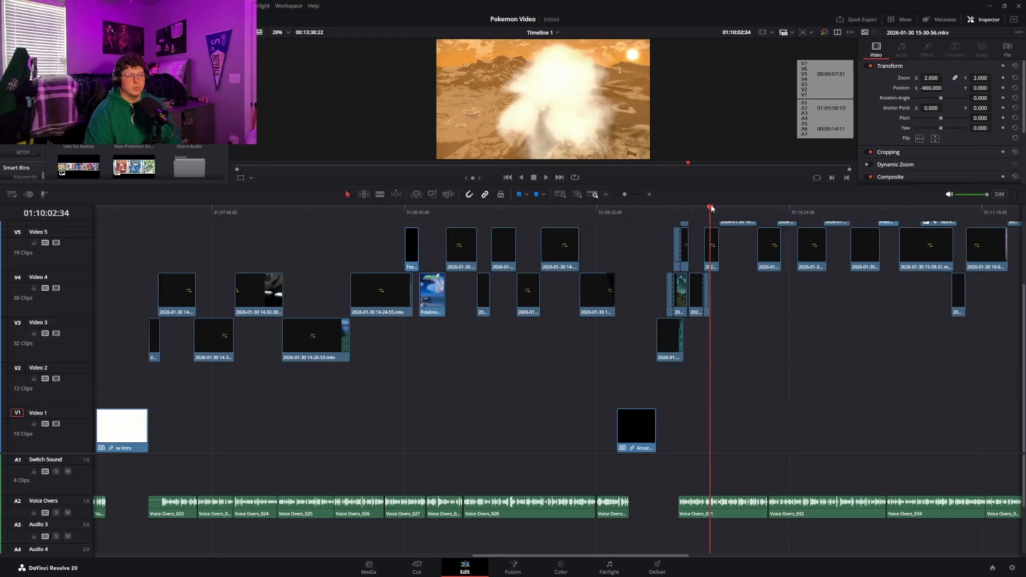
left_click_drag(711, 208, 920, 223)
left_click(915, 245)
left_click(927, 212)
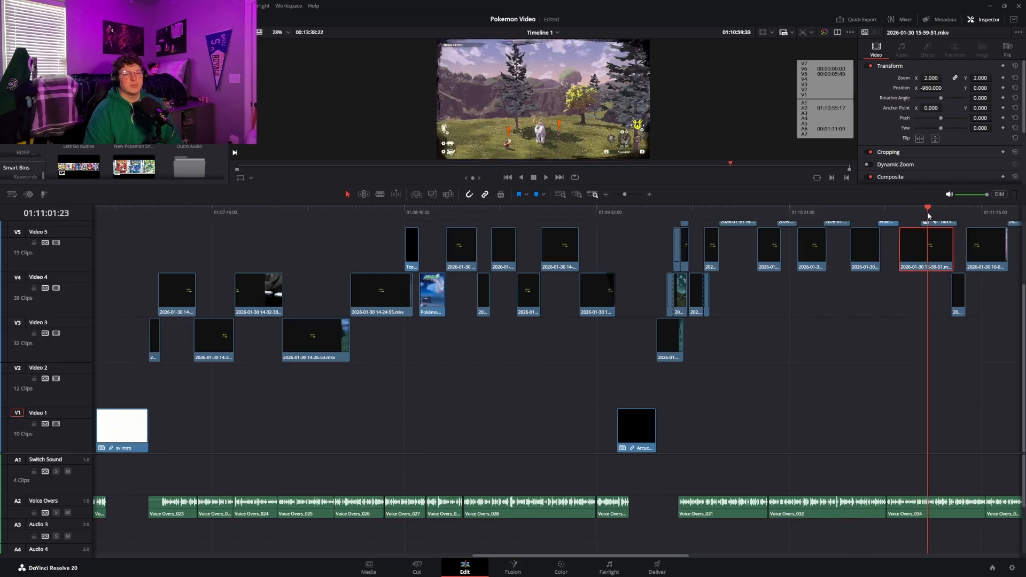
key("space")
scroll(934, 301, "up", 2)
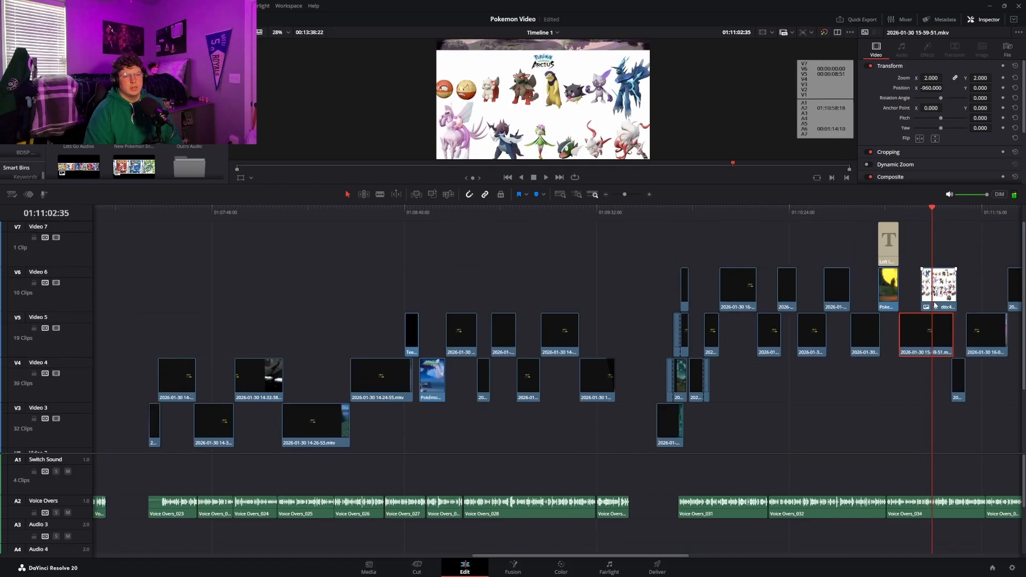
mouse_move(932, 210)
left_mouse_down()
mouse_move(922, 207)
mouse_move(945, 209)
left_mouse_up()
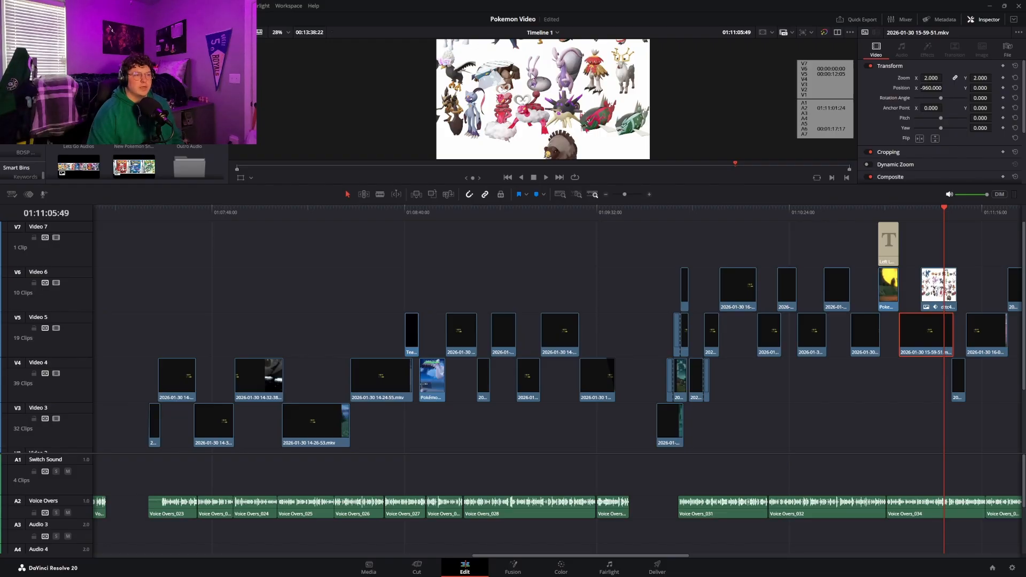
Extend the video track area down to Video 1 and scrub the rest of the Arceus section to its end at 01:12:08:59
scroll(533, 78, "up", 1)
scroll(532, 78, "down", 4)
scroll(552, 98, "up", 1)
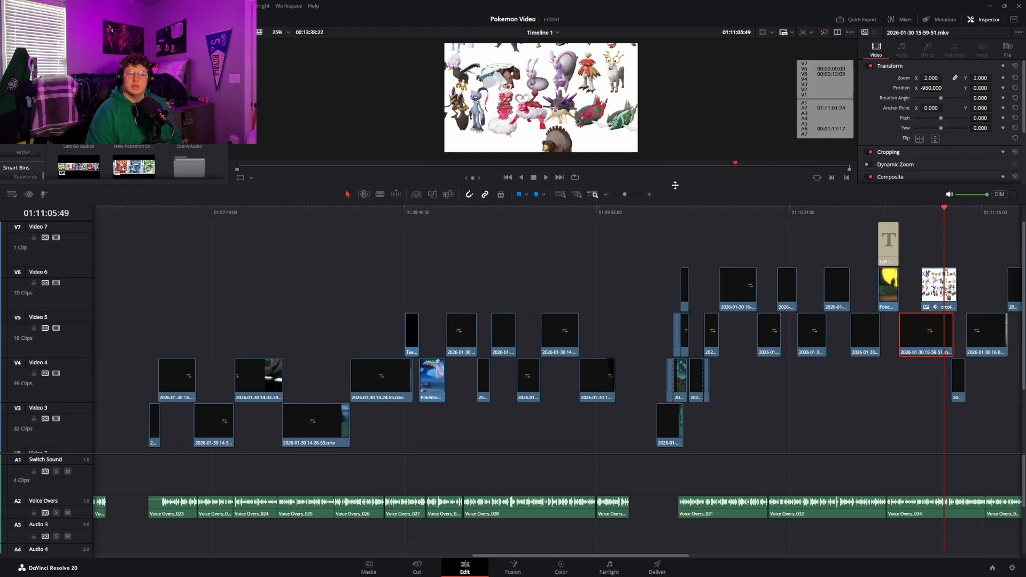
left_click_drag(758, 453, 769, 540)
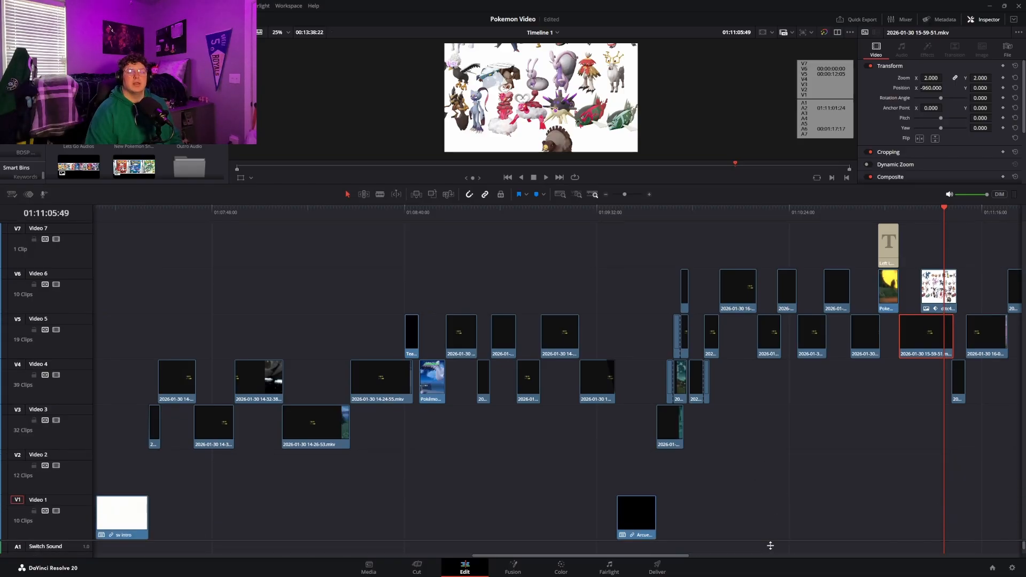
left_click_drag(944, 210, 996, 229)
left_click(580, 554)
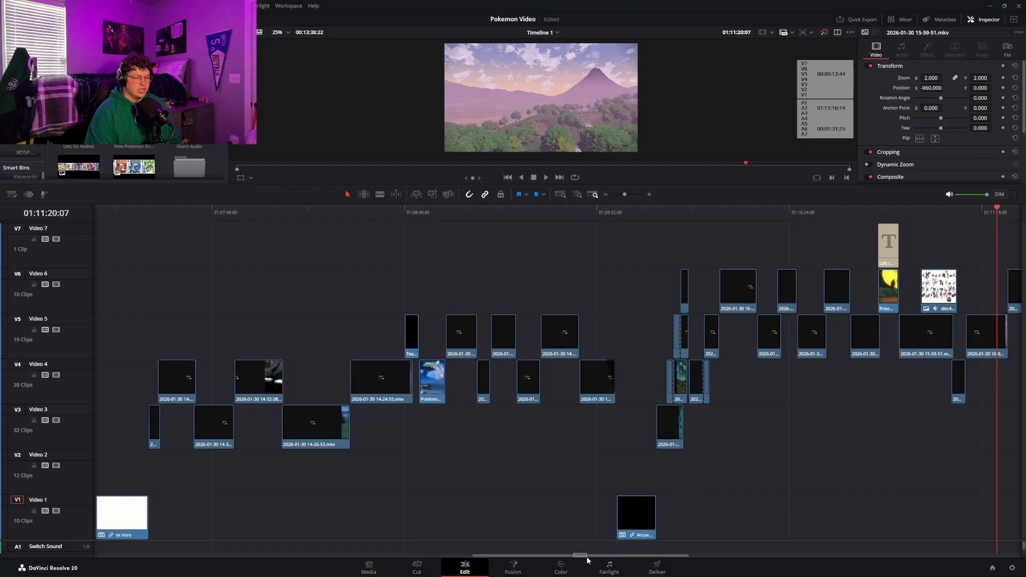
left_click_drag(584, 556, 712, 548)
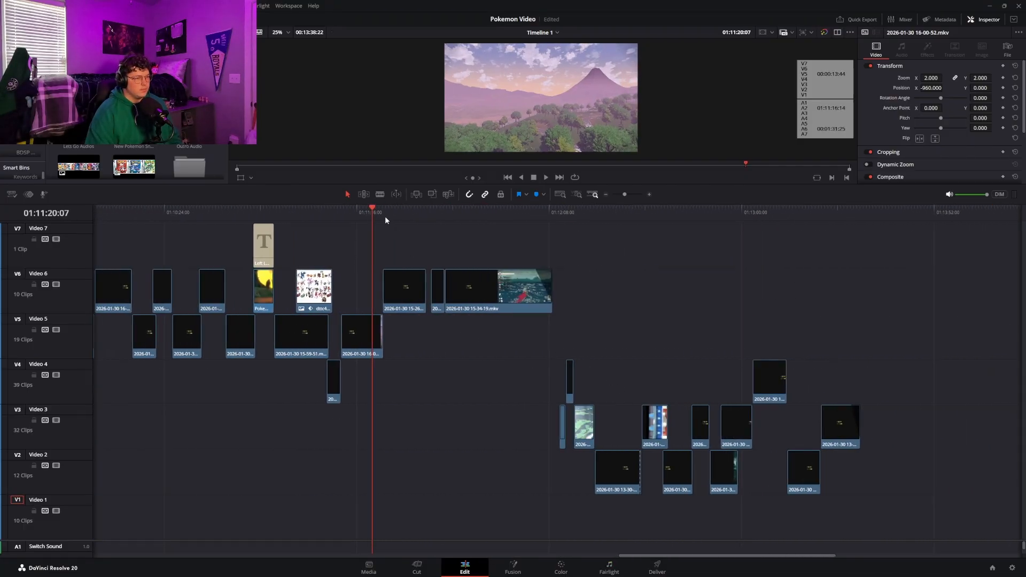
left_click_drag(384, 215, 555, 228)
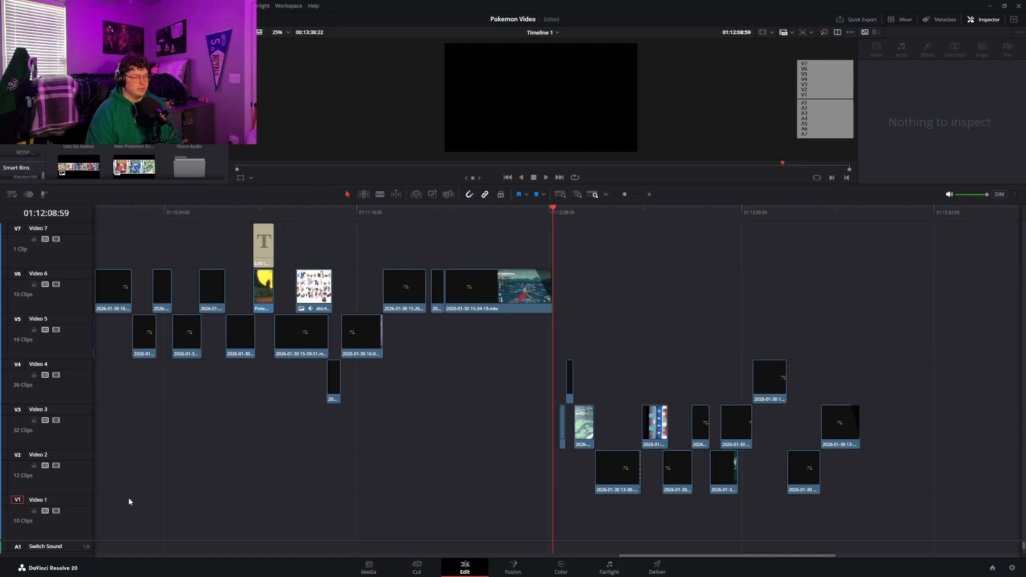
Mute the Voice Overs track and place the playhead near the end of the Arceus section at 01:12:02:41
scroll(177, 360, "down", 5)
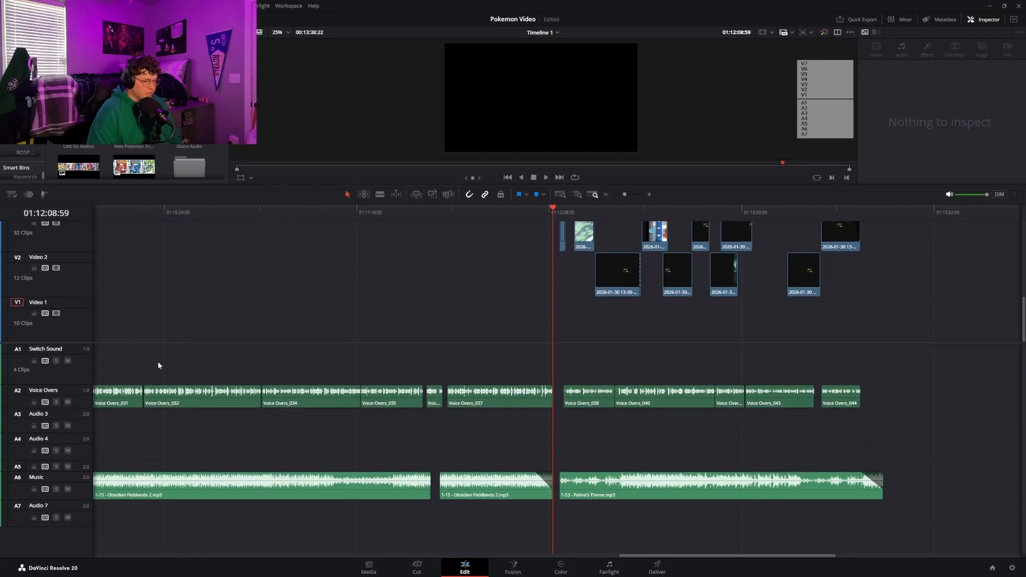
left_click(68, 402)
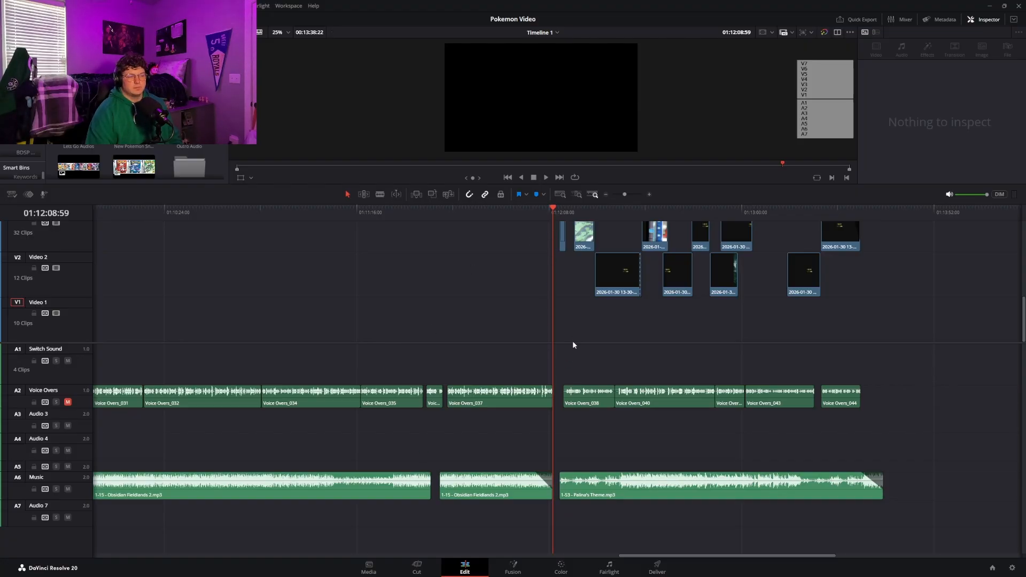
left_click_drag(573, 342, 591, 470)
left_click(540, 210)
left_click_drag(539, 209, 530, 212)
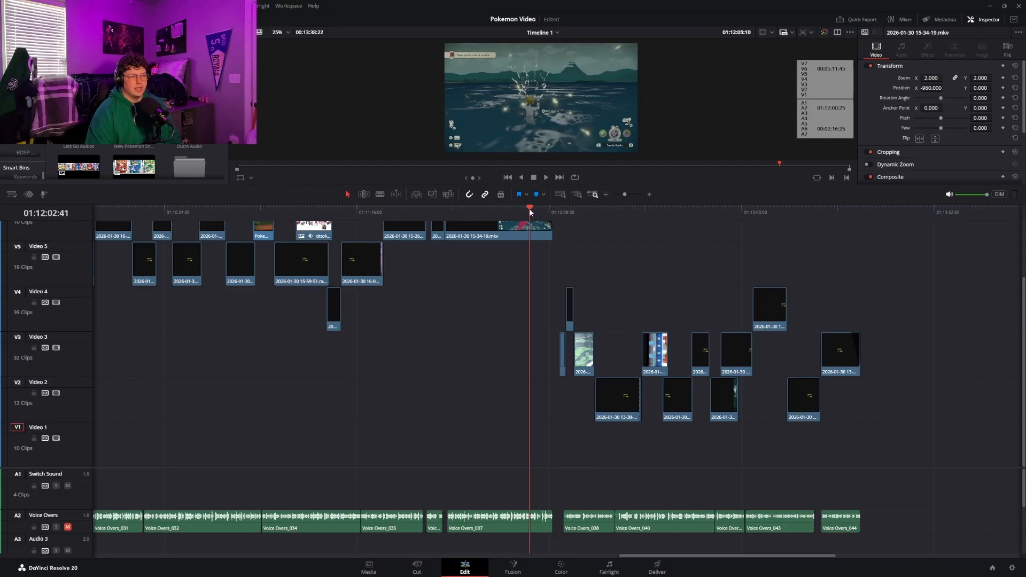
Play the outro montage with a pause at 01:12:40:33, and skip ahead to its final clip on Video 3
key("space")
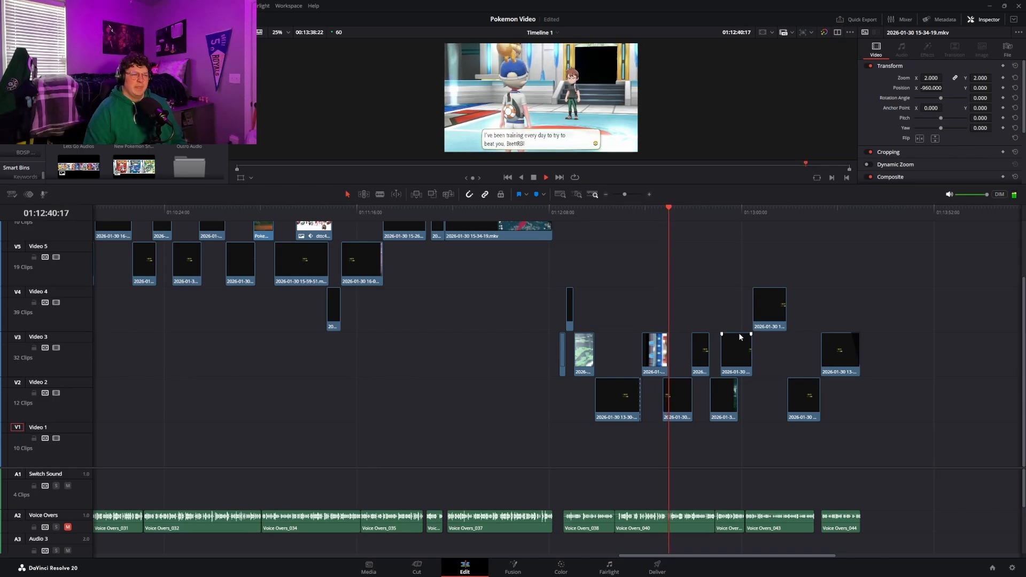
key("space")
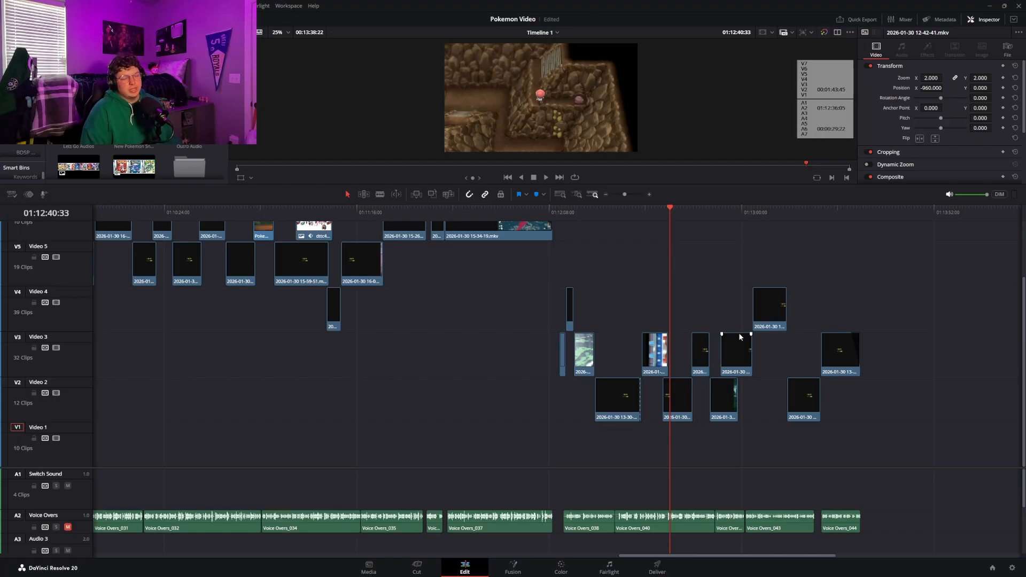
key("space")
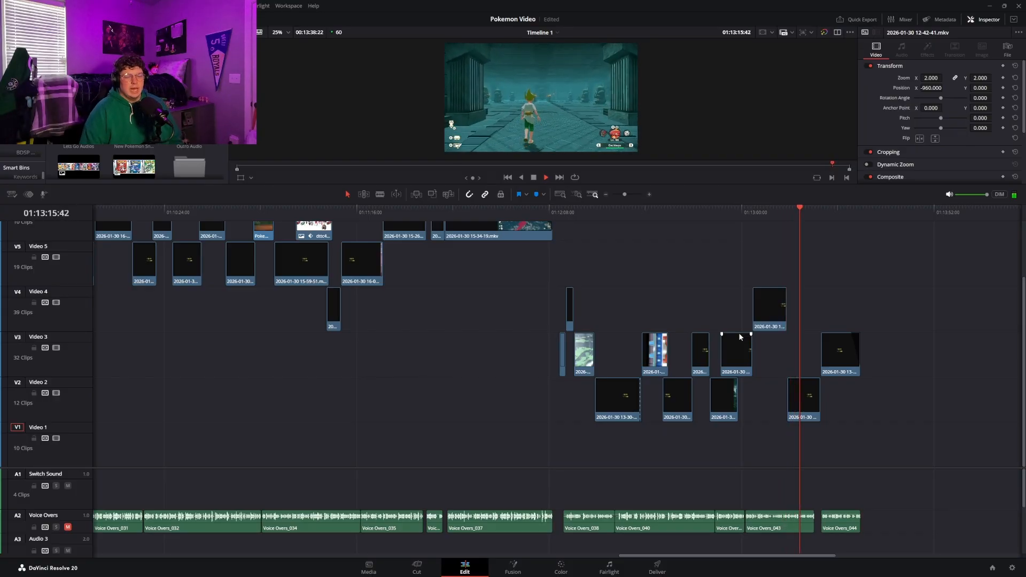
left_click(819, 215)
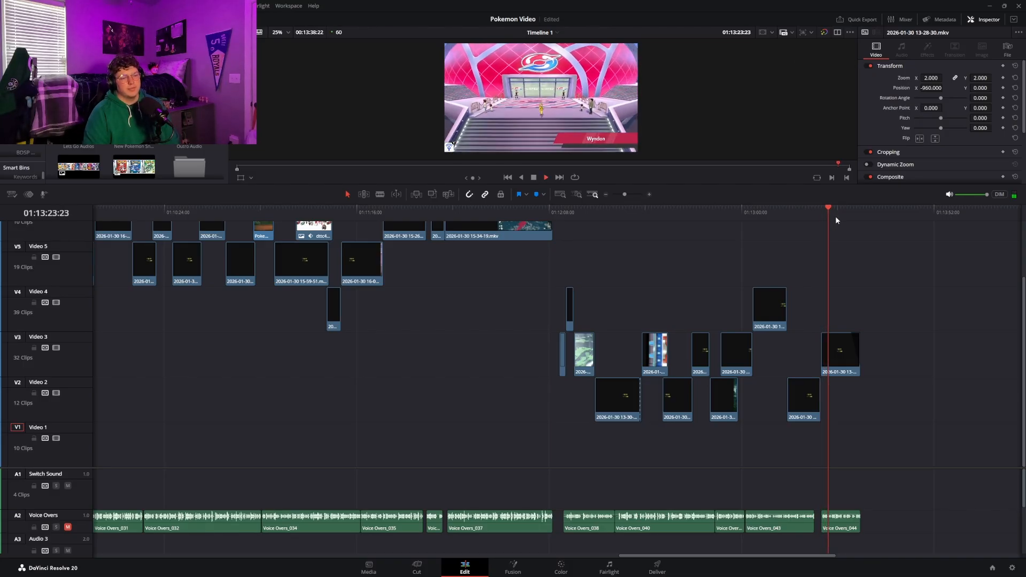
Play the outro's final clip through its fade-out to 01:13:33:07 while viewing the Music track and upper video tracks
scroll(827, 516, "down", 4)
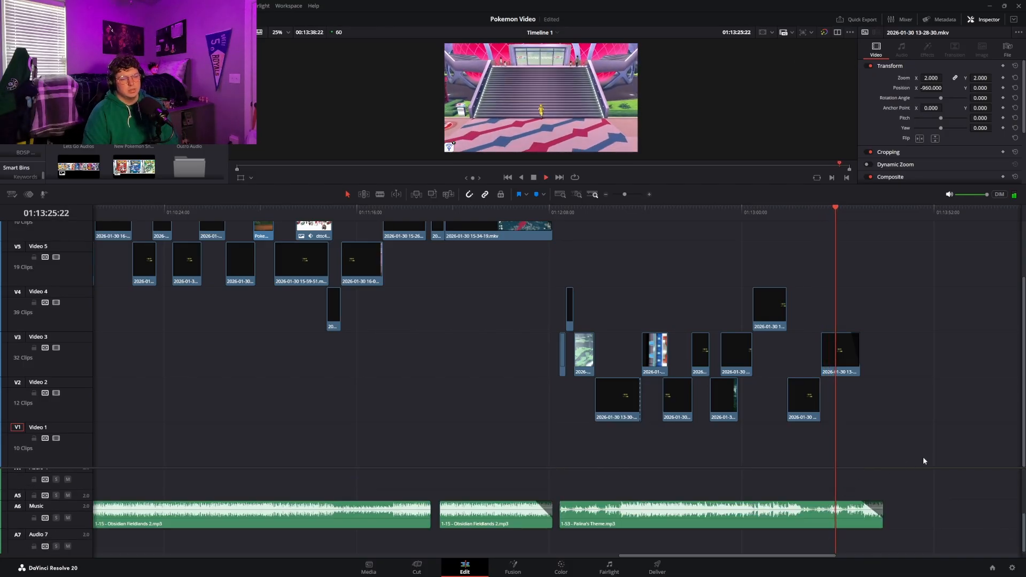
scroll(954, 459, "up", 1)
scroll(956, 461, "up", 1)
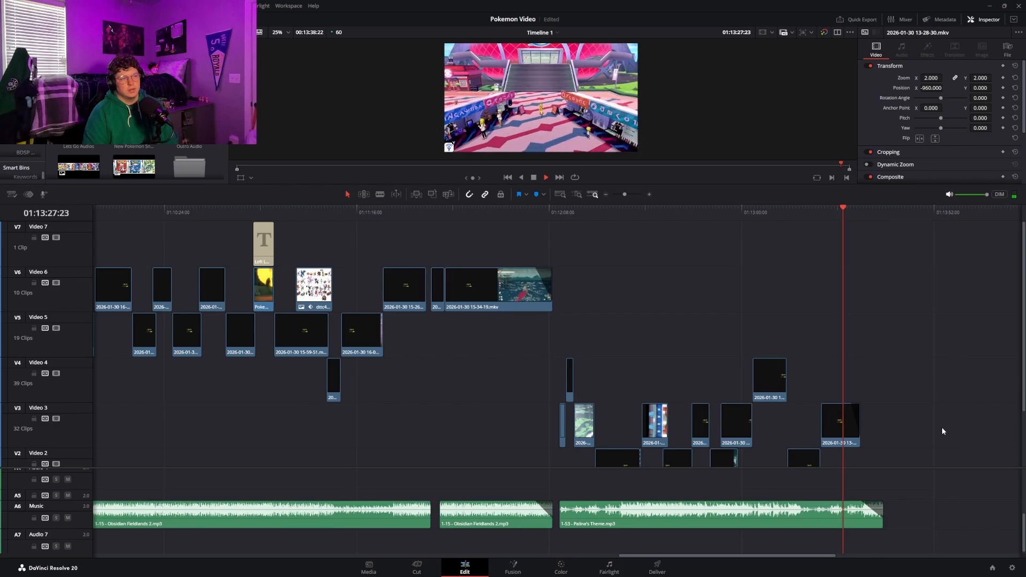
scroll(904, 381, "down", 2)
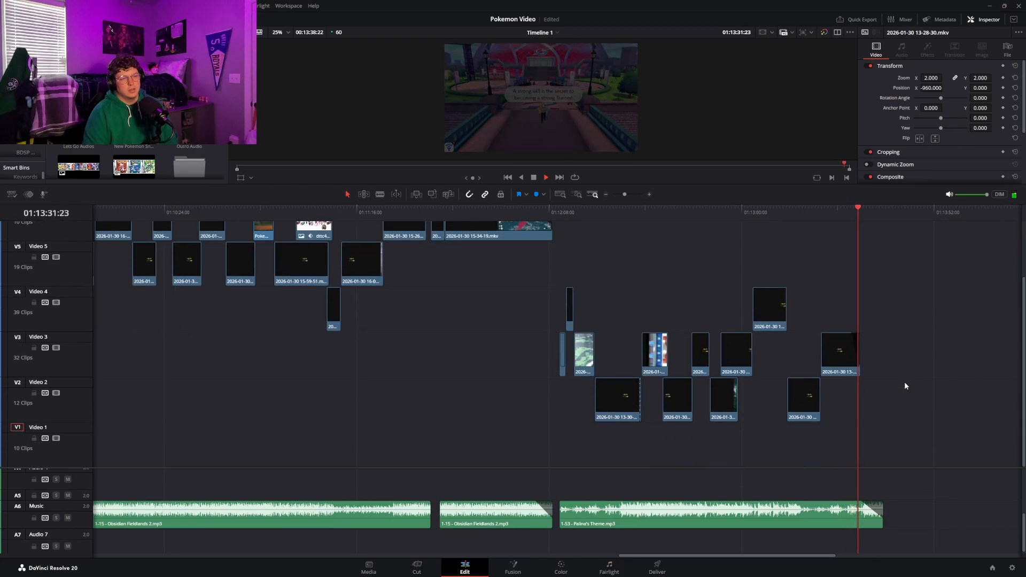
key("space")
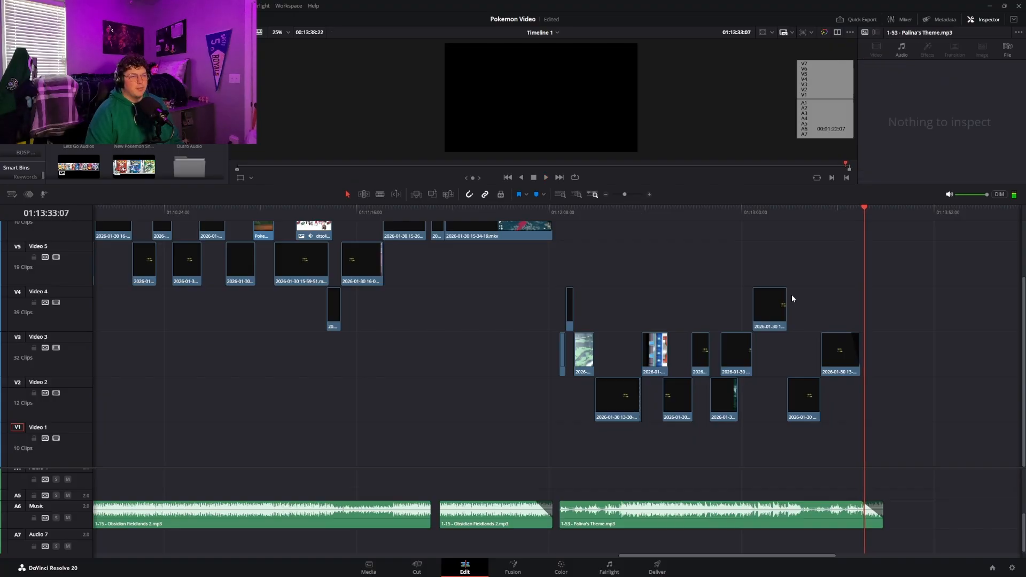
Play the intro from the timeline start to the game covers image at 01:00:05:05, and return the playhead to 01:00:00:00
key("Home")
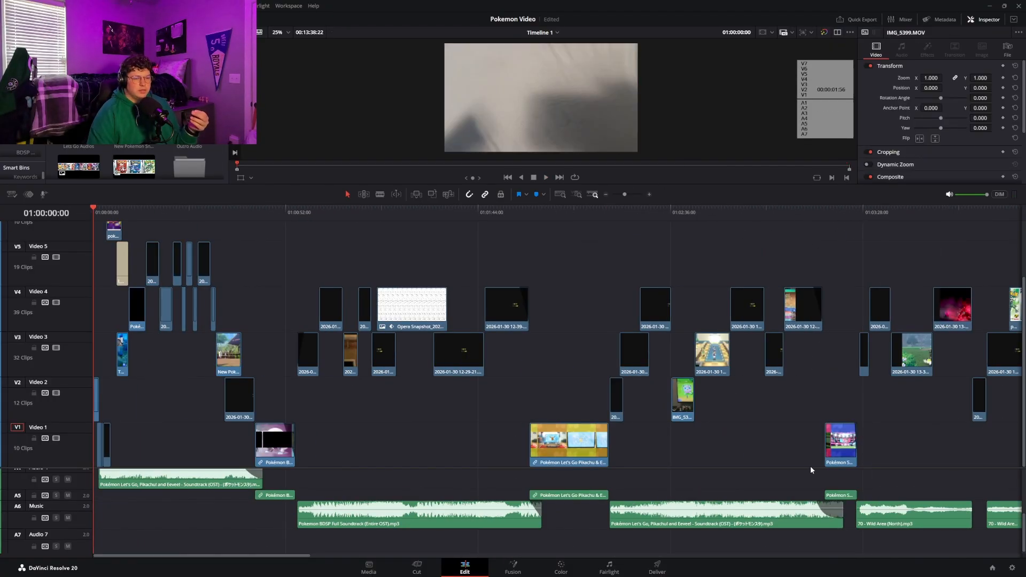
left_click_drag(810, 470, 745, 437)
key("space")
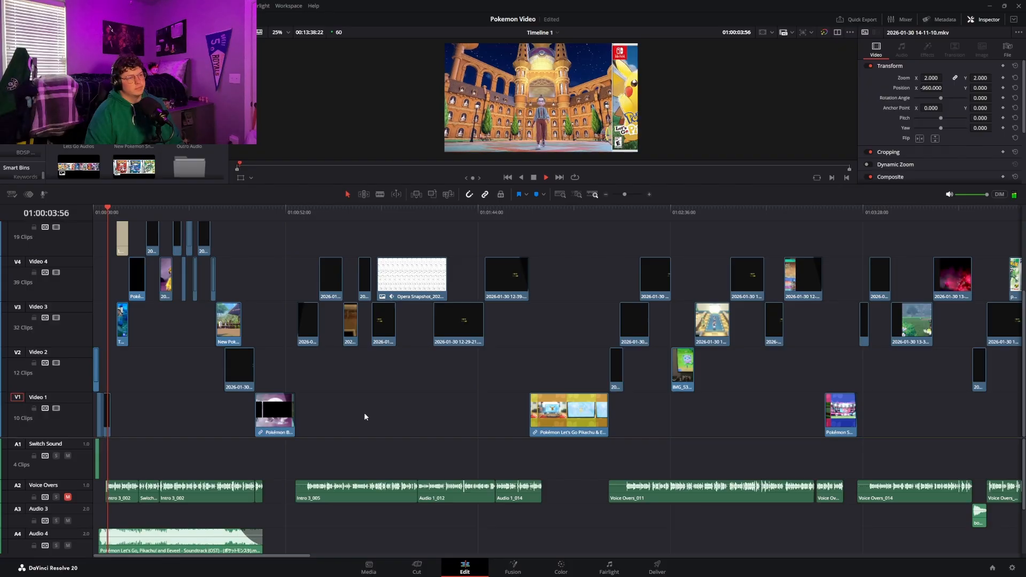
key("space")
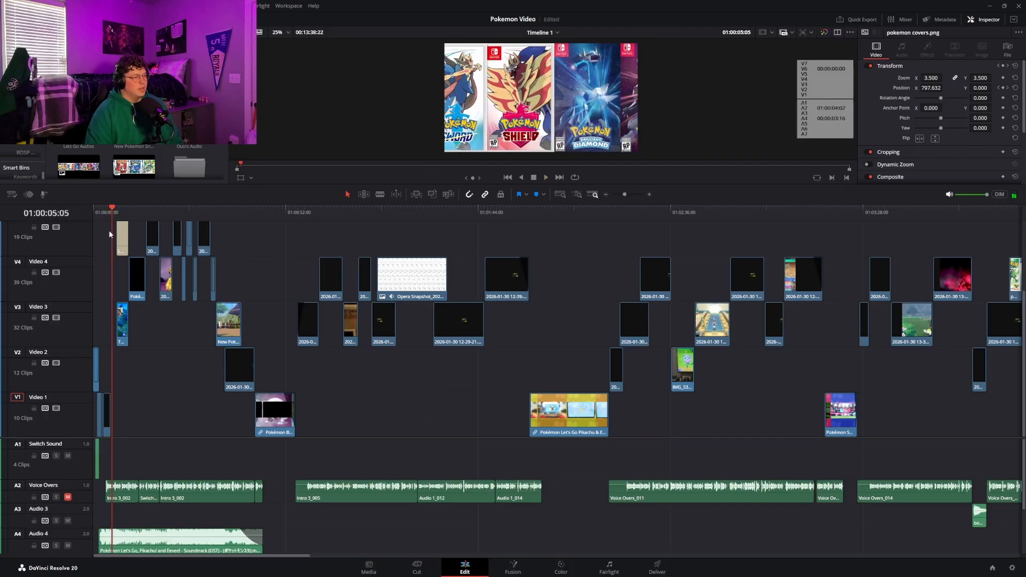
key("Home")
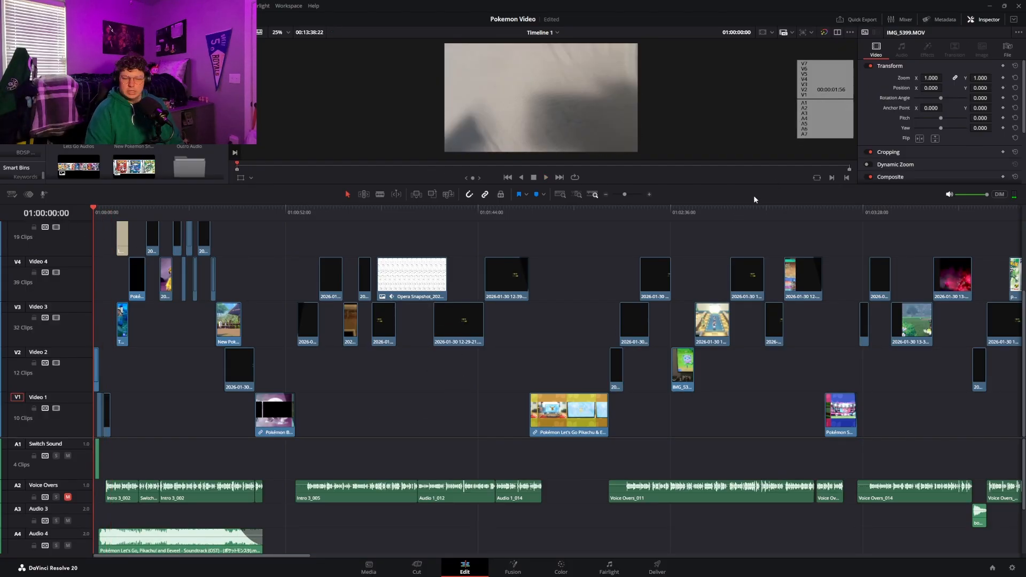